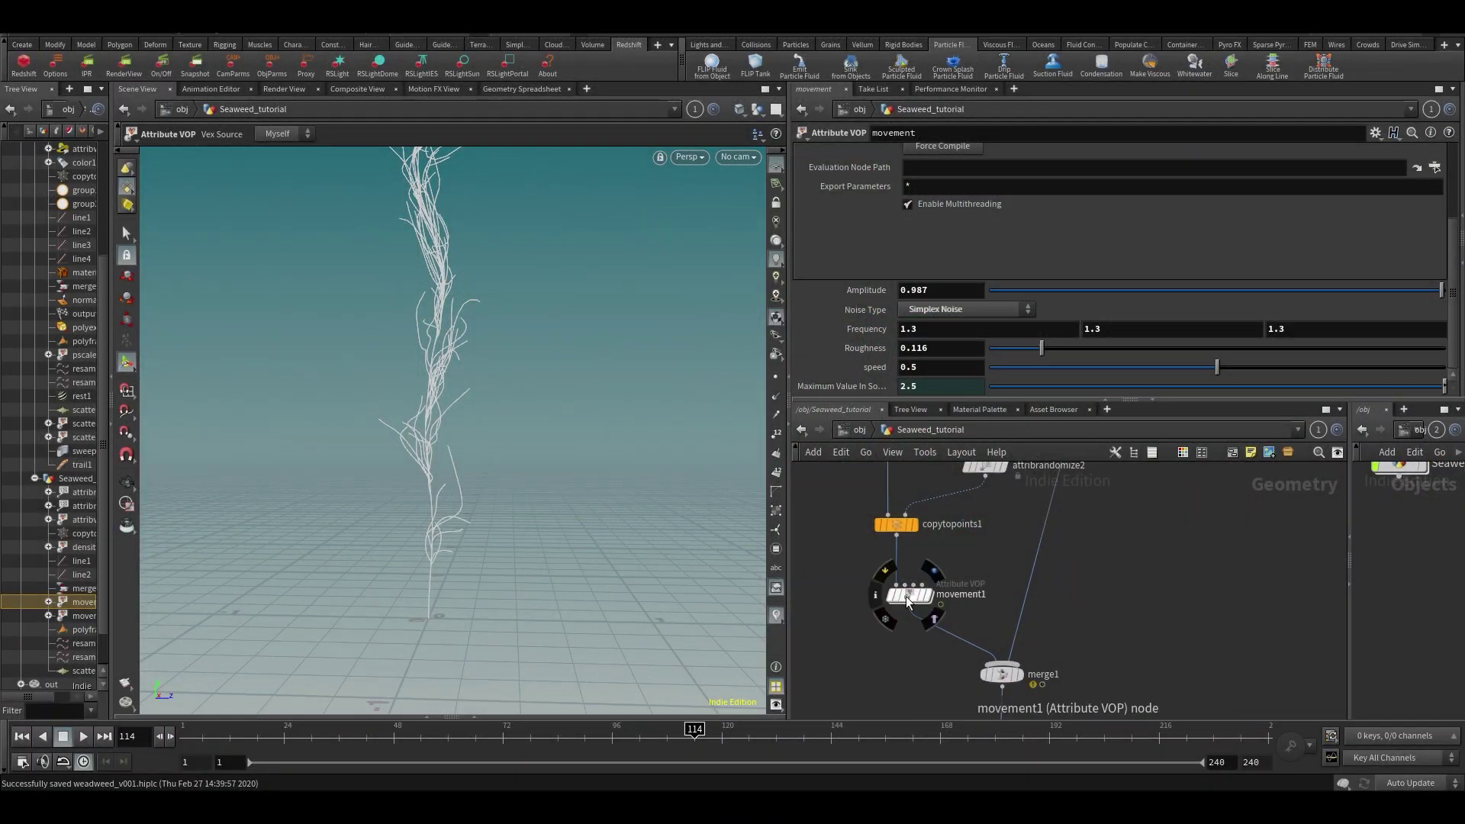
# Add a Sweep node below the movement node and connect movement's output to its Backbone Curves input
pyautogui.moveTo(908, 600); pyautogui.dragTo(899, 598)
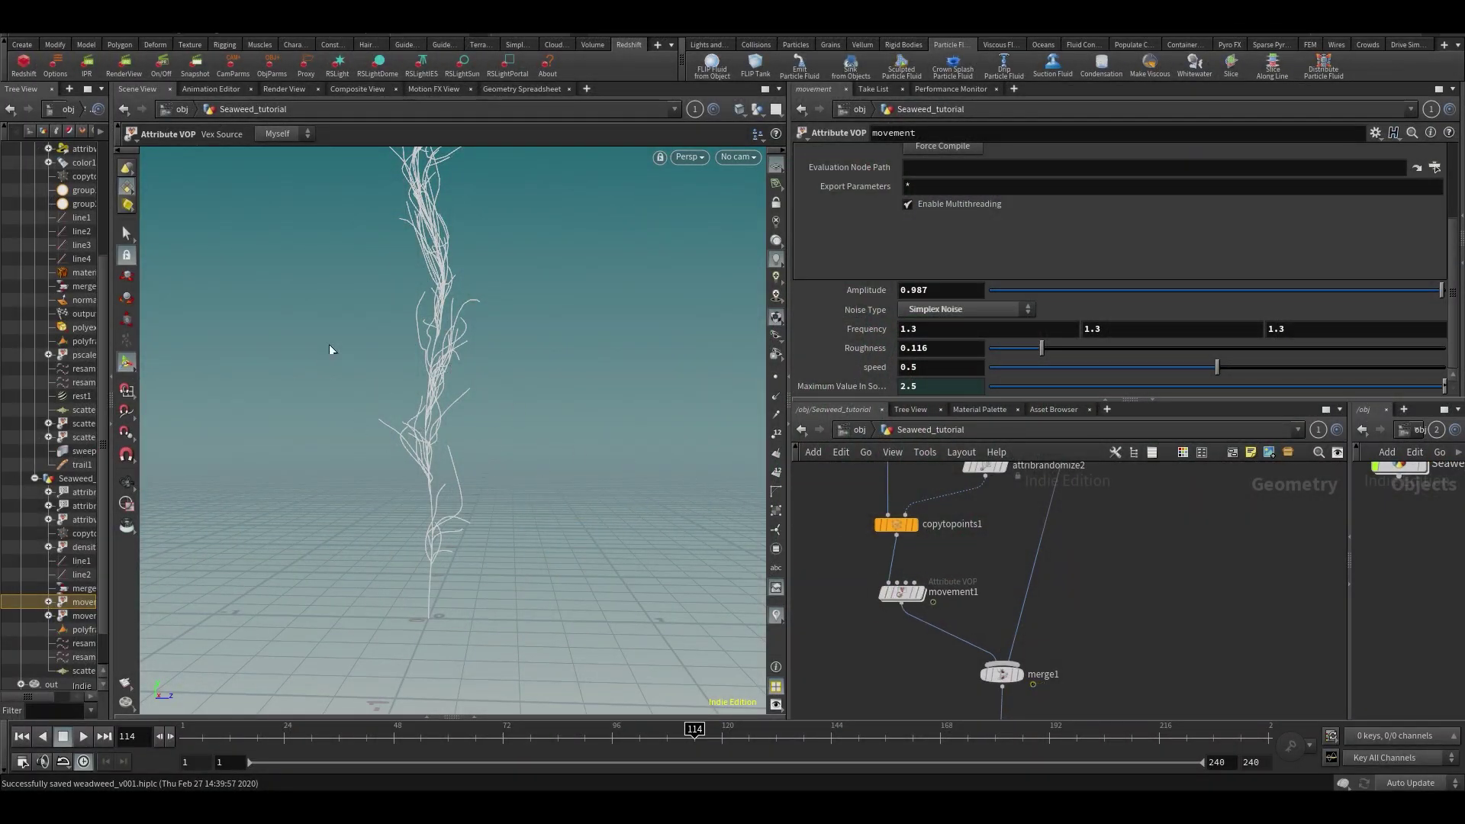
pyautogui.keyDown('alt'); pyautogui.moveTo(445, 239); pyautogui.dragTo(367, 331, button='right'); pyautogui.keyUp('alt')
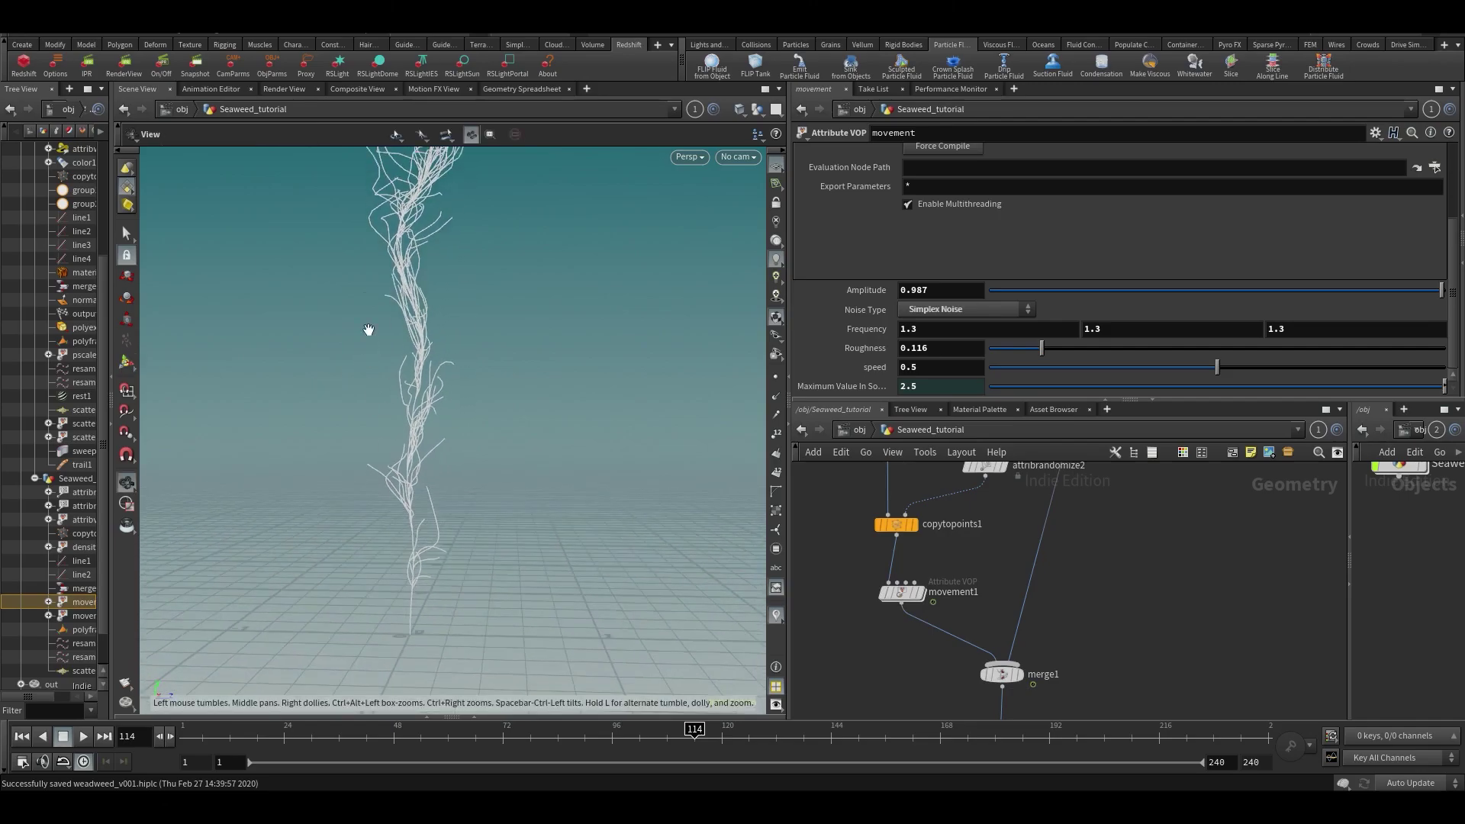
pyautogui.moveTo(1048, 524); pyautogui.dragTo(1020, 543, button='middle')
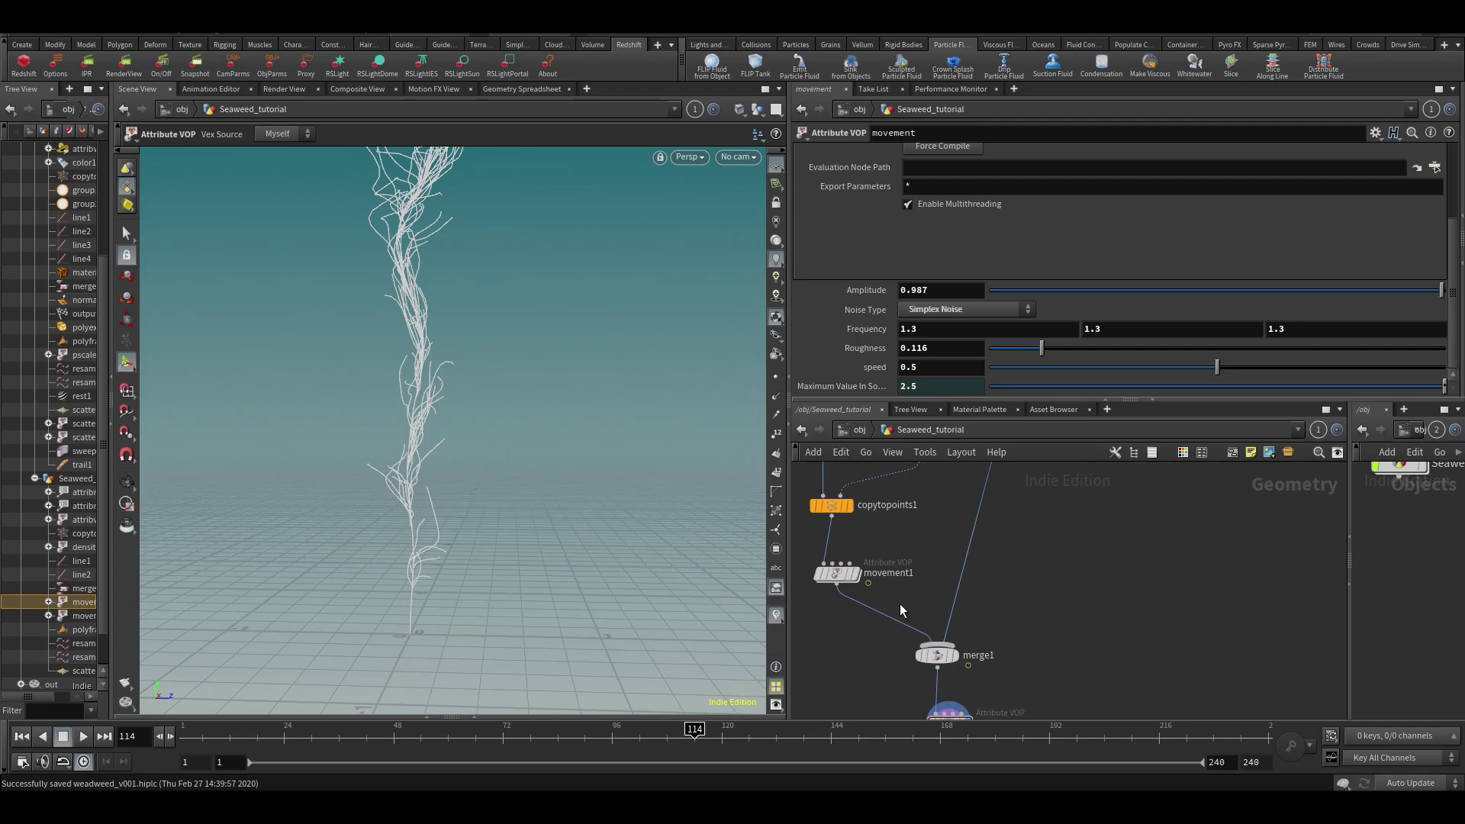
pyautogui.moveTo(1054, 572); pyautogui.dragTo(1057, 531, button='middle')
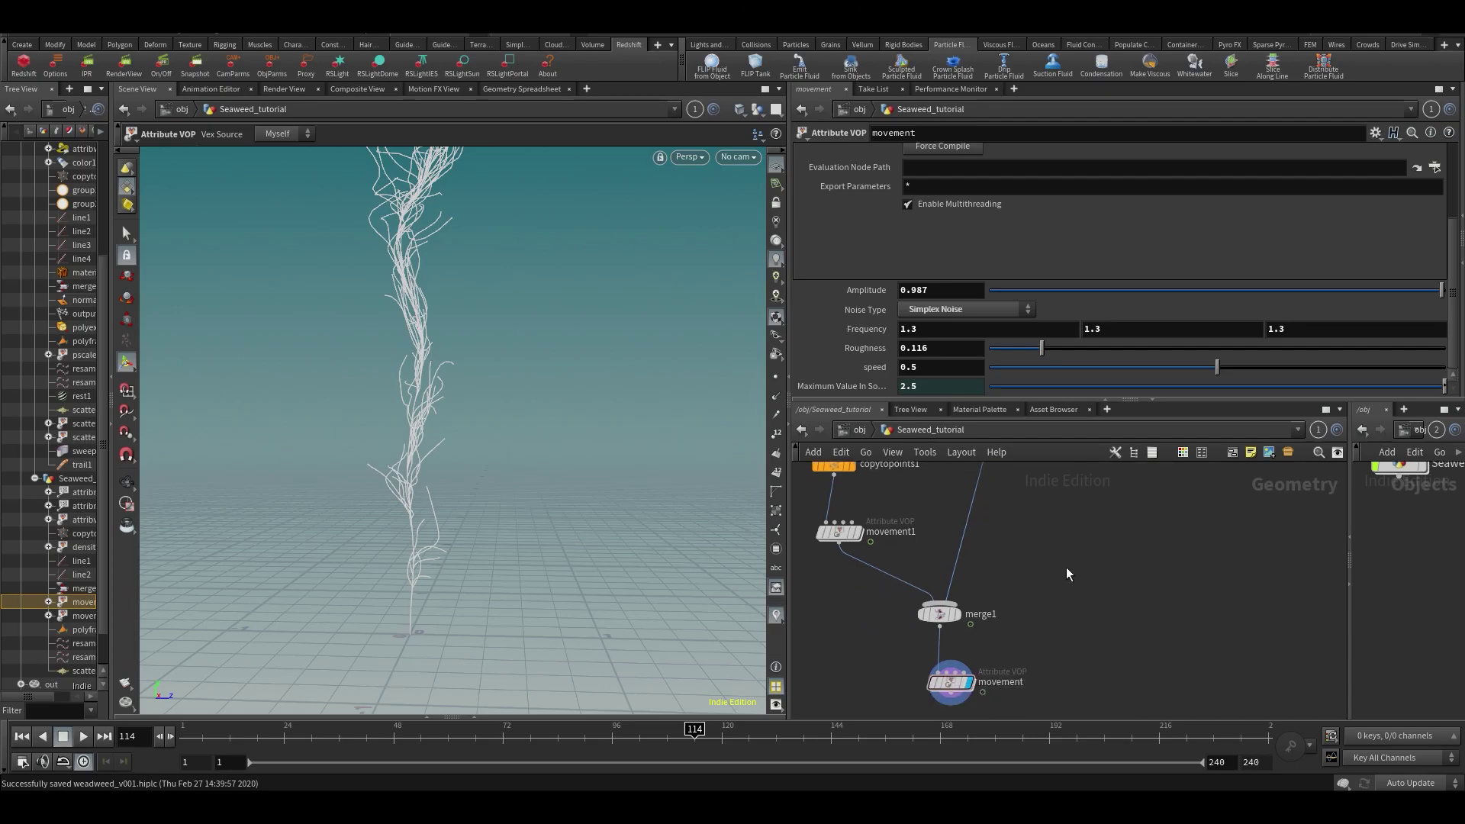
pyautogui.moveTo(1031, 706); pyautogui.dragTo(1007, 554, button='middle')
pyautogui.press('Tab')
pyautogui.write('swe')
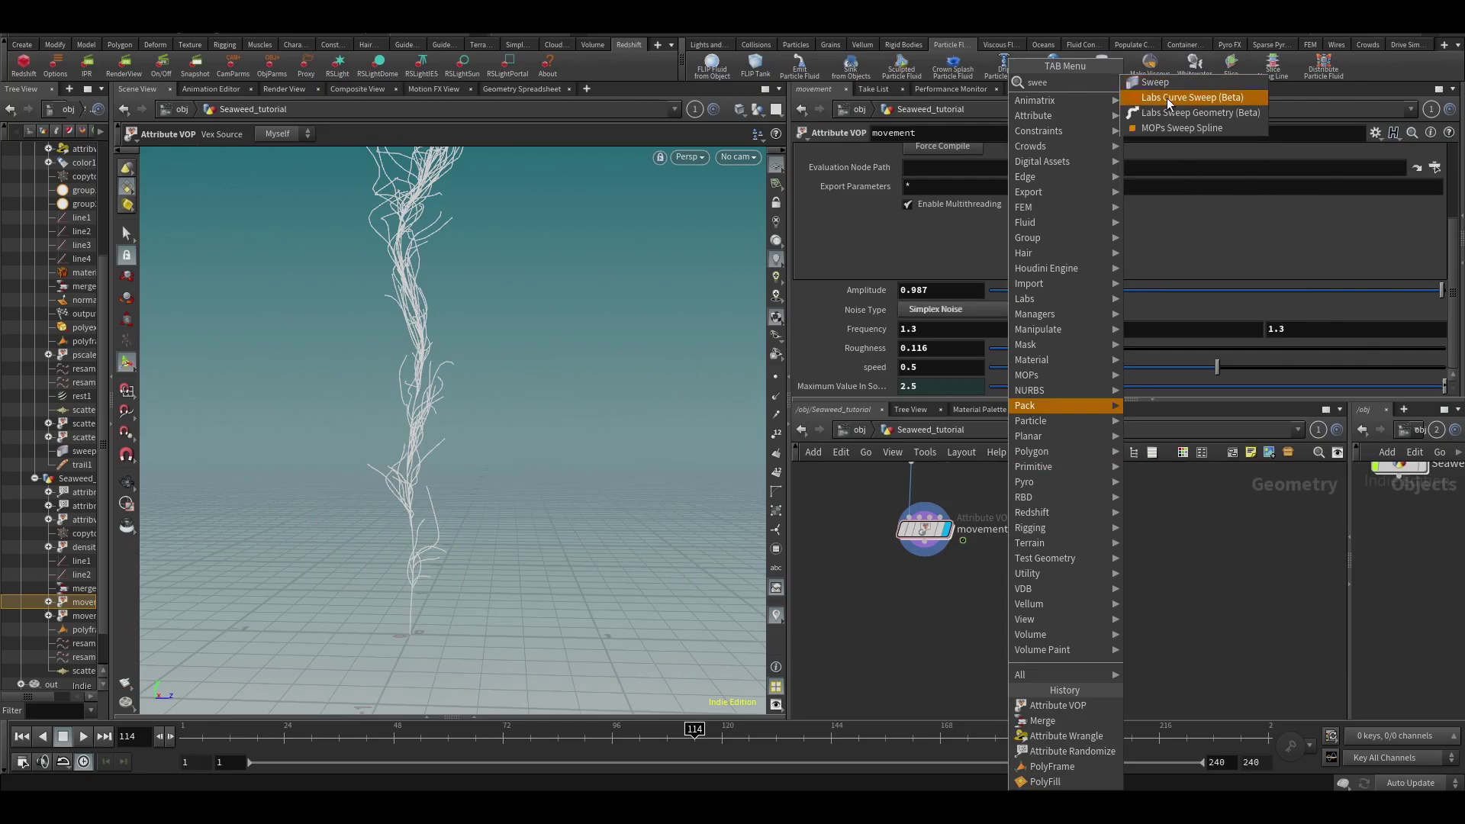
pyautogui.click(1159, 82)
pyautogui.click(943, 645)
pyautogui.click(925, 555)
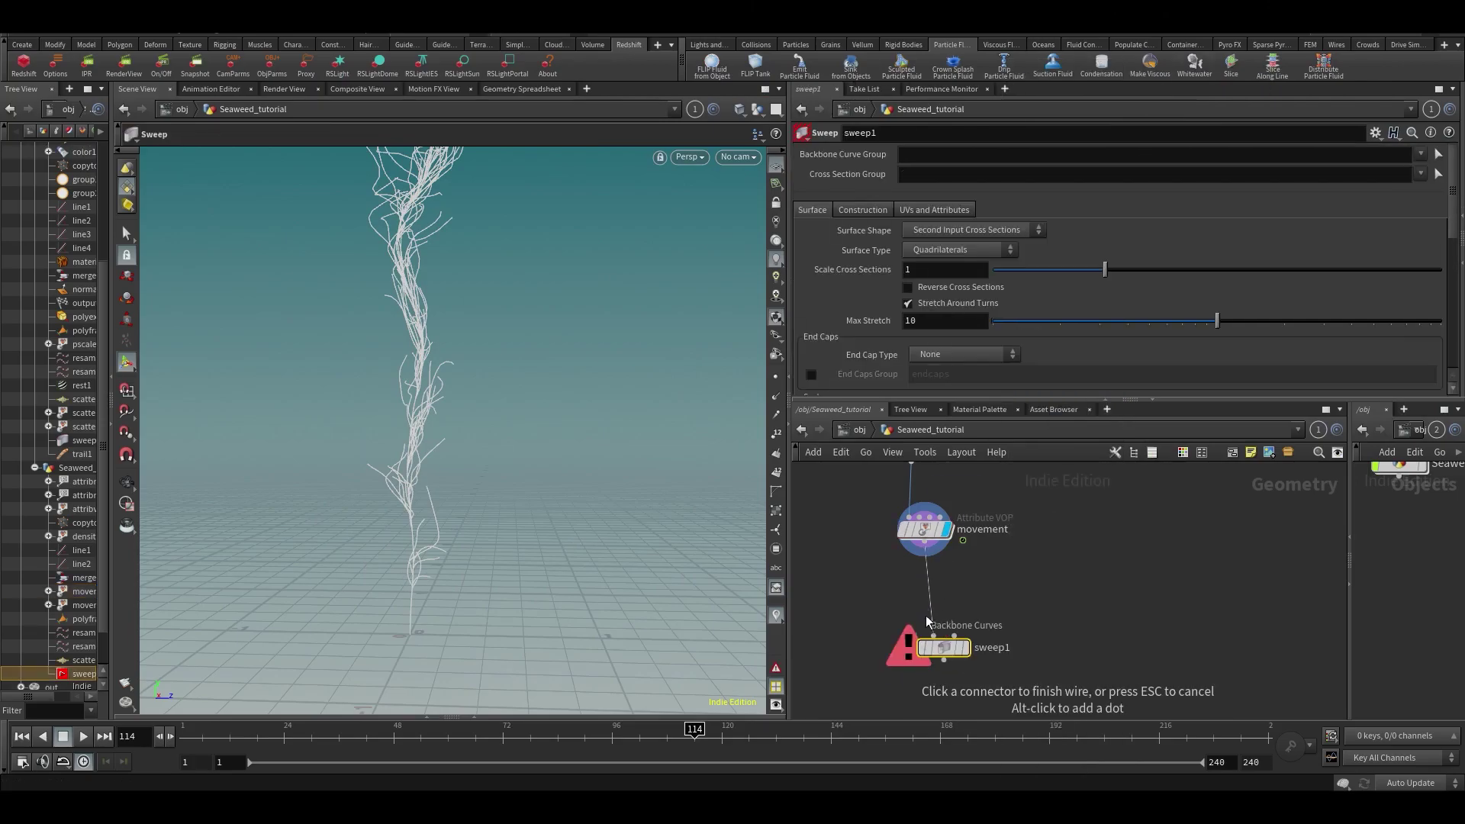
pyautogui.click(932, 636)
# Add a Line node, connect it to sweep1's second input as the cross section, and display the sweep
pyautogui.press('Tab')
pyautogui.write('line')
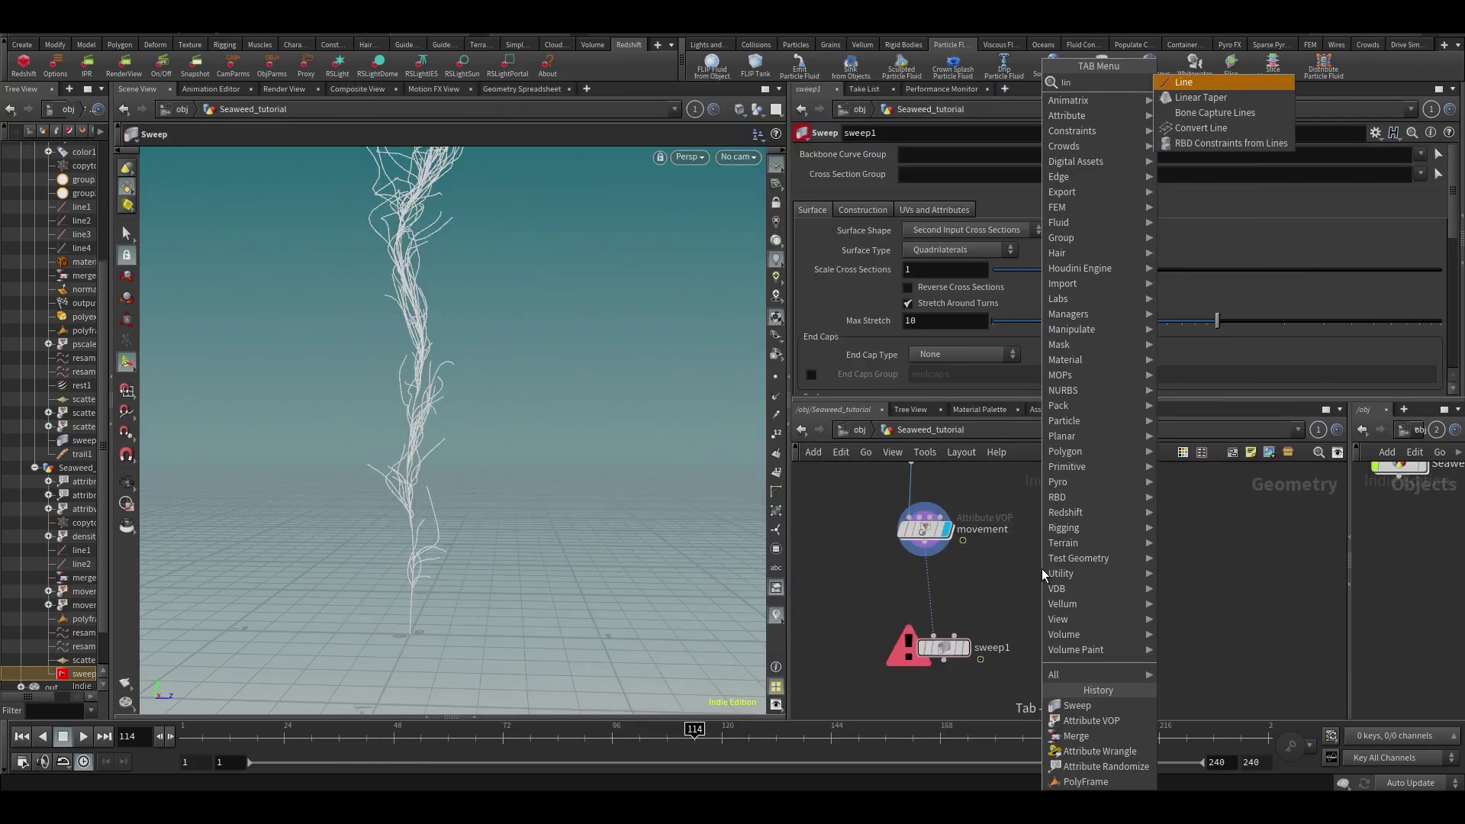
pyautogui.press('Return')
pyautogui.click(1025, 565)
pyautogui.click(953, 635)
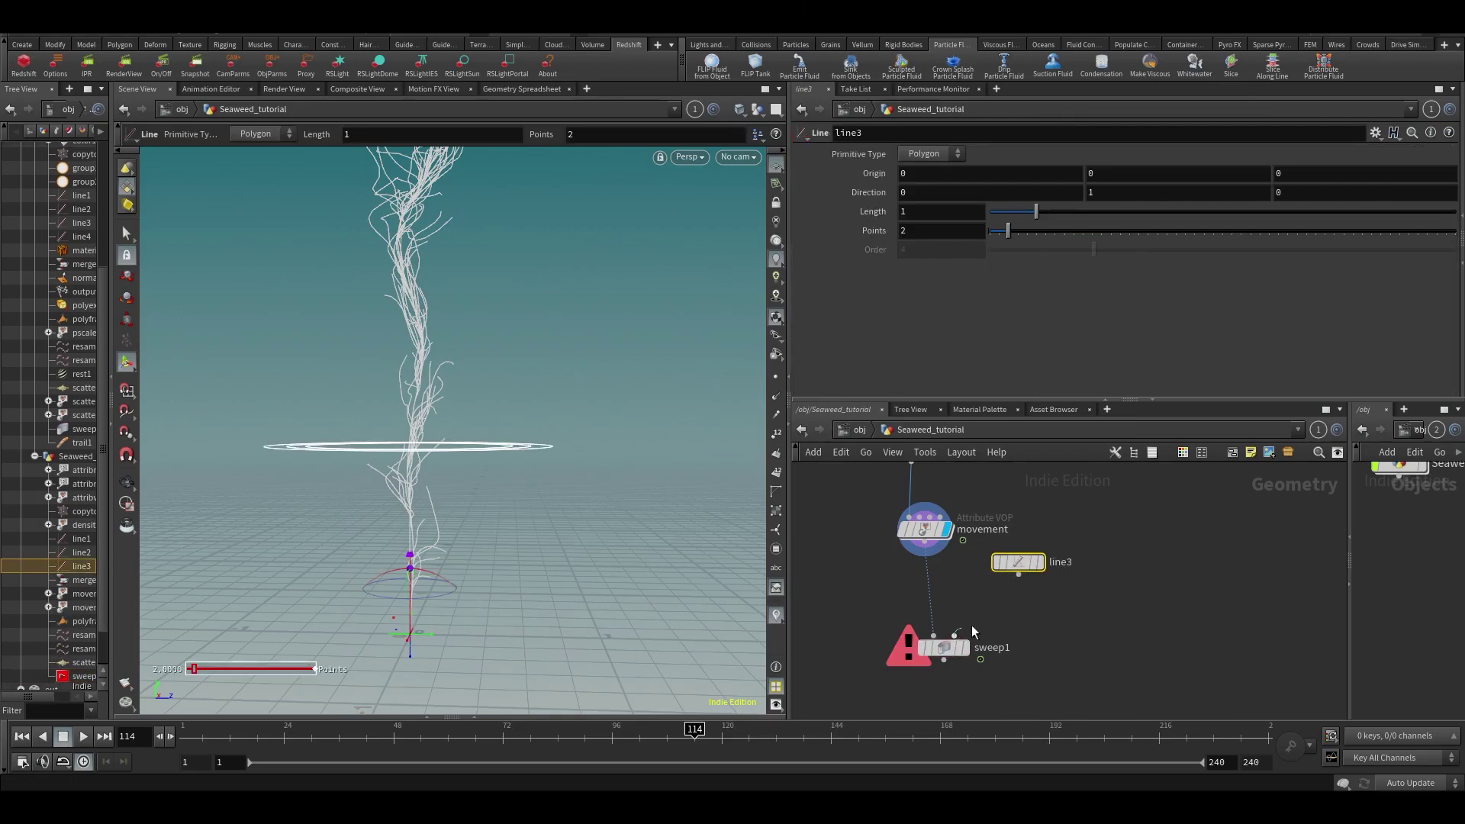
pyautogui.click(1019, 575)
pyautogui.click(965, 647)
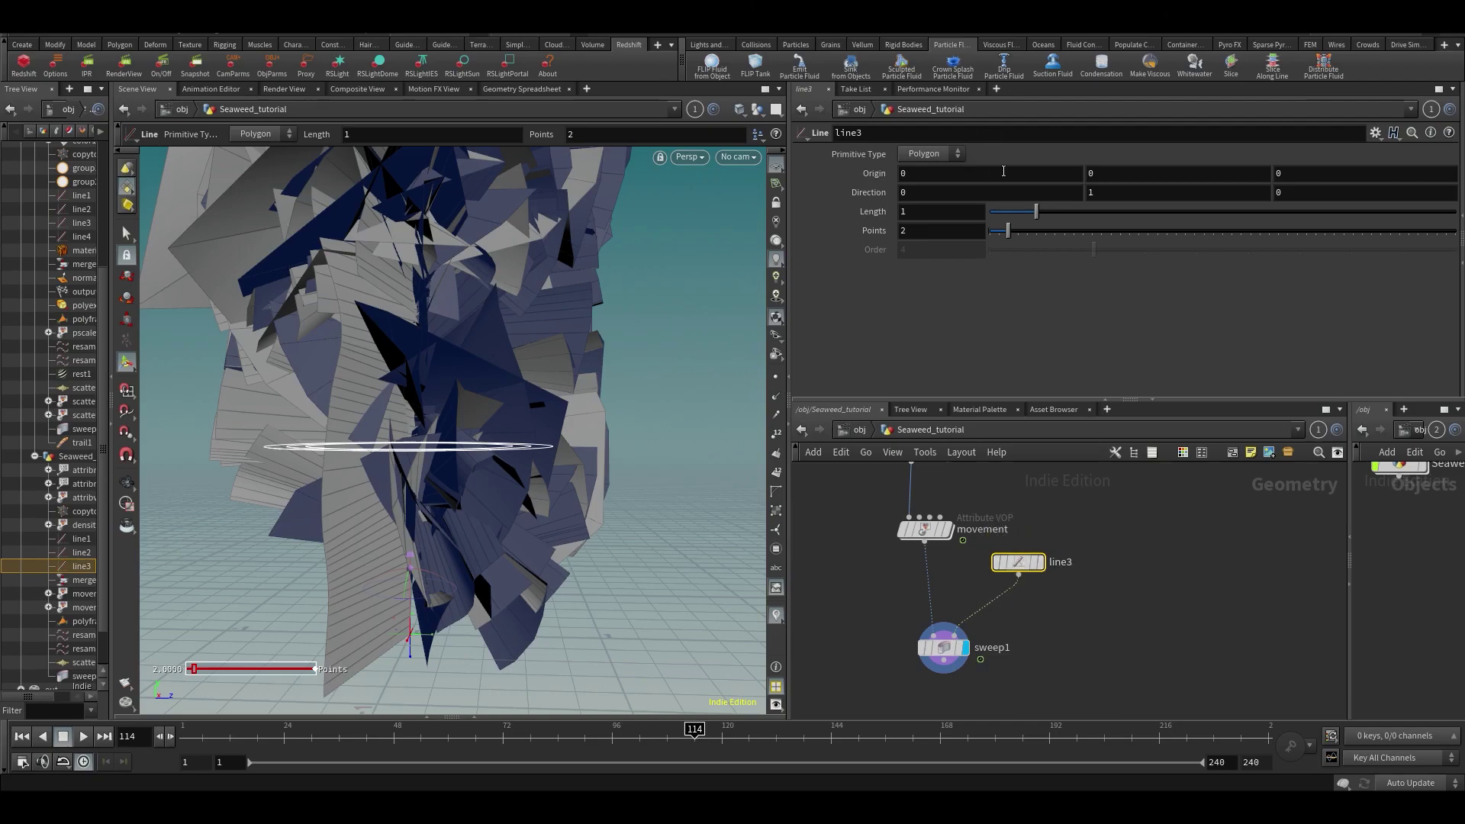
pyautogui.moveTo(1031, 213)
pyautogui.mouseDown()
pyautogui.moveTo(1010, 211)
pyautogui.moveTo(1036, 212)
pyautogui.mouseUp()
# Insert an Attribute Create node between merge1 and movement, and name its attribute pscale
pyautogui.moveTo(917, 581); pyautogui.dragTo(894, 675, button='middle')
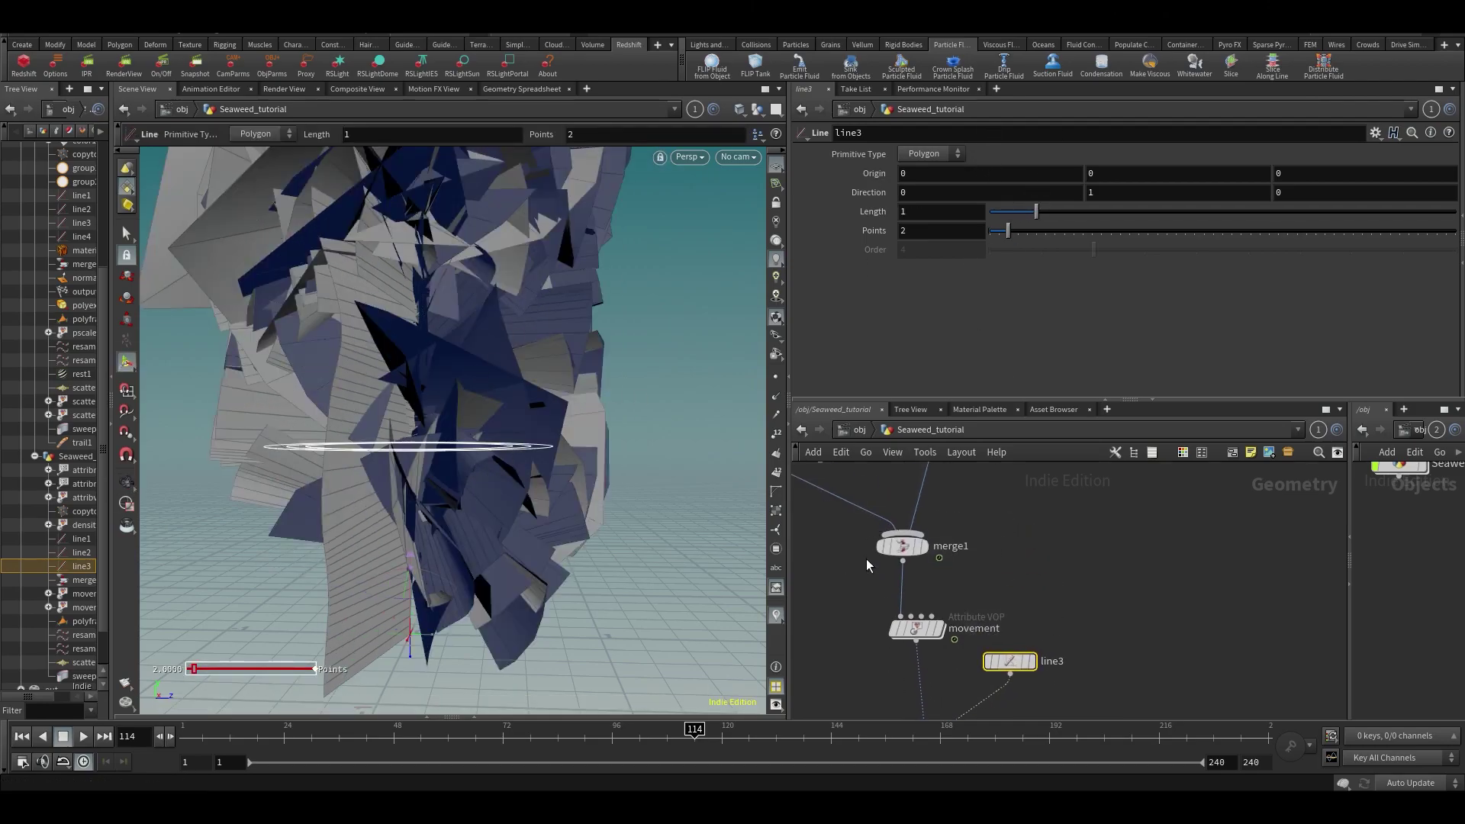
pyautogui.press('Tab')
pyautogui.write('acr')
pyautogui.click(1033, 85)
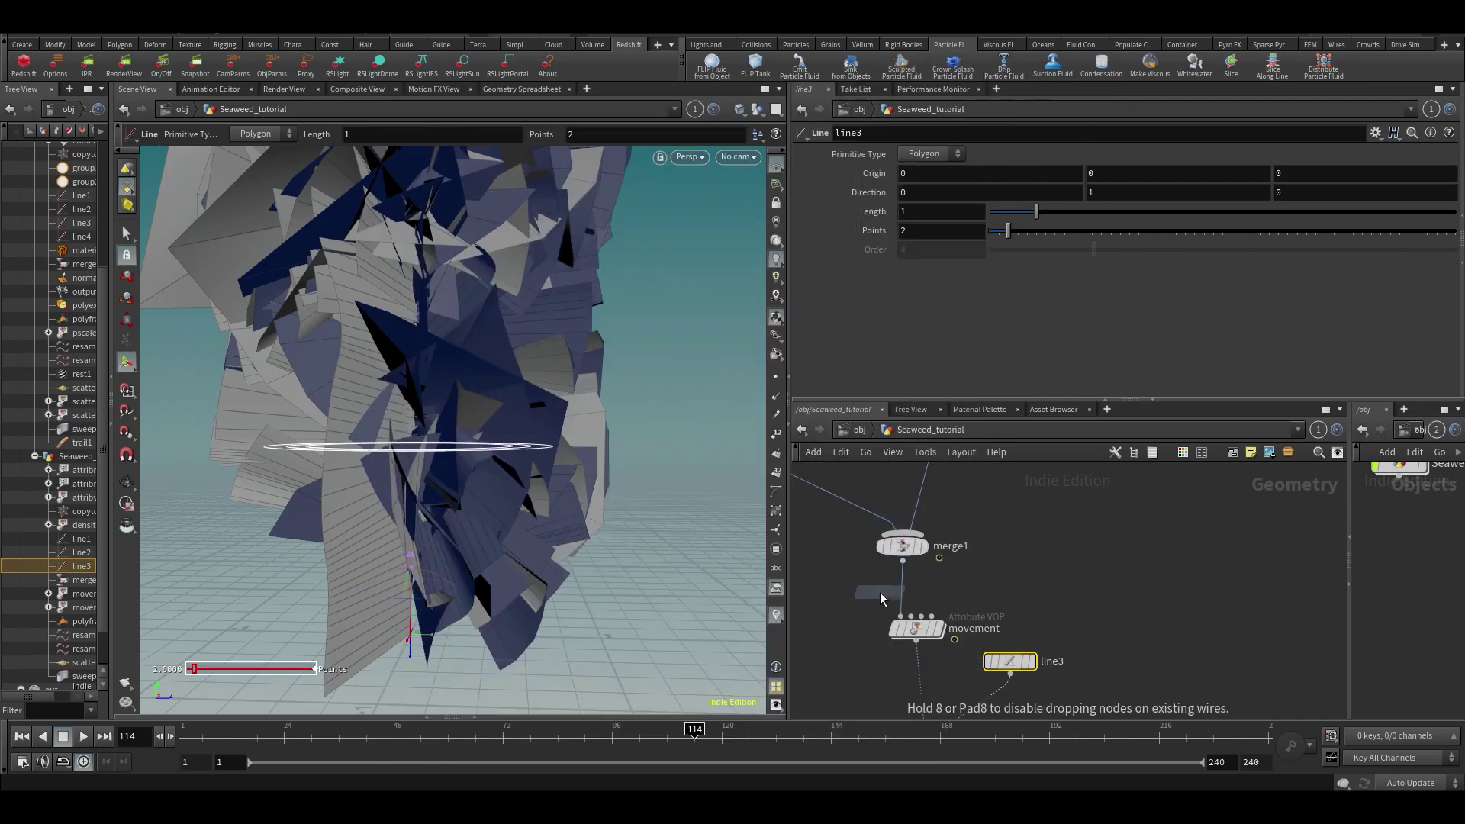
pyautogui.click(880, 599)
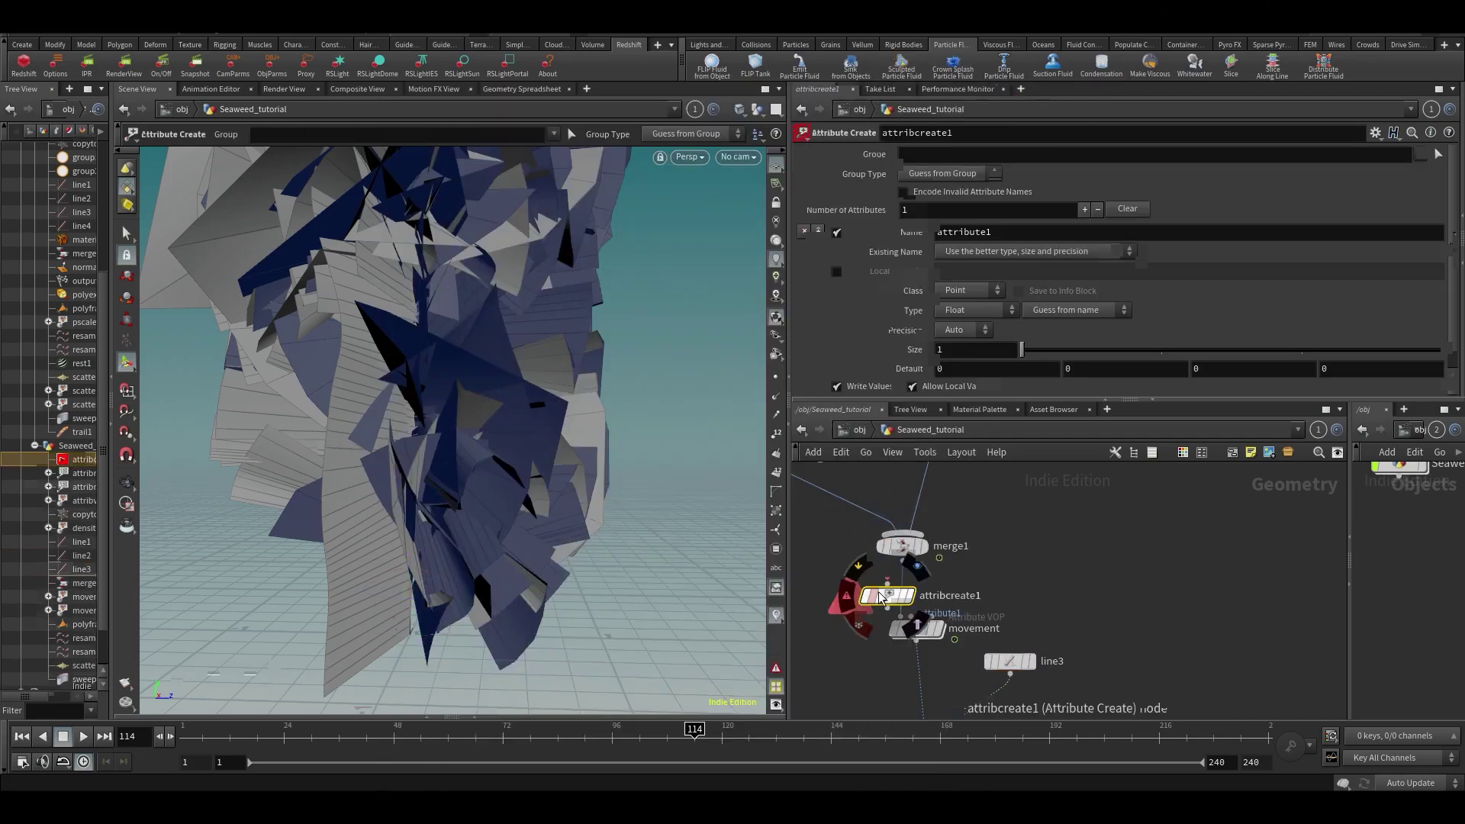
pyautogui.doubleClick(992, 235)
pyautogui.write('pscale')
pyautogui.press('Return')
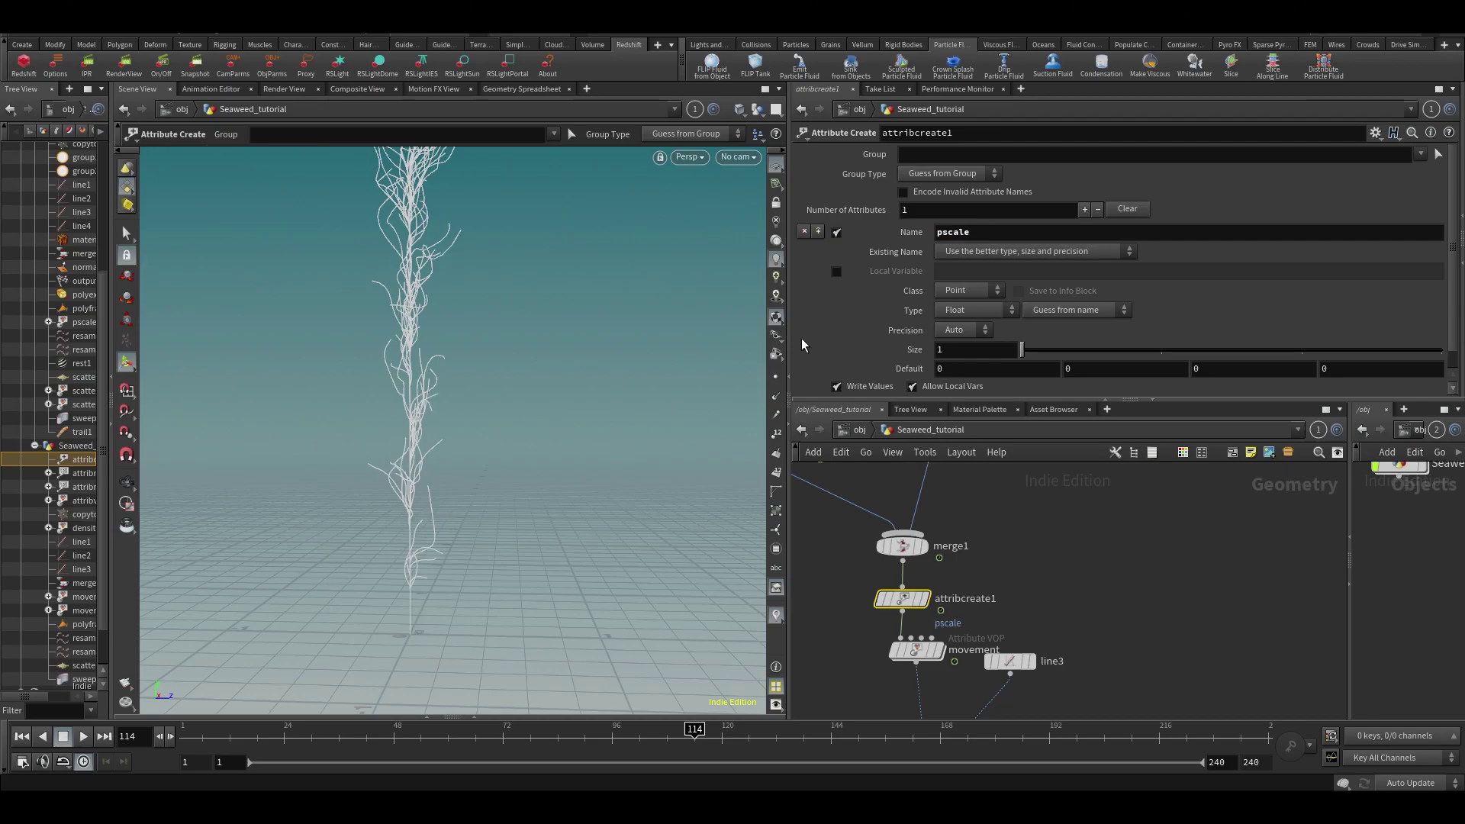
# Set the pscale attribute's value to 0.1, and reduce it to 0.05
pyautogui.scroll(-1, 894, 381)
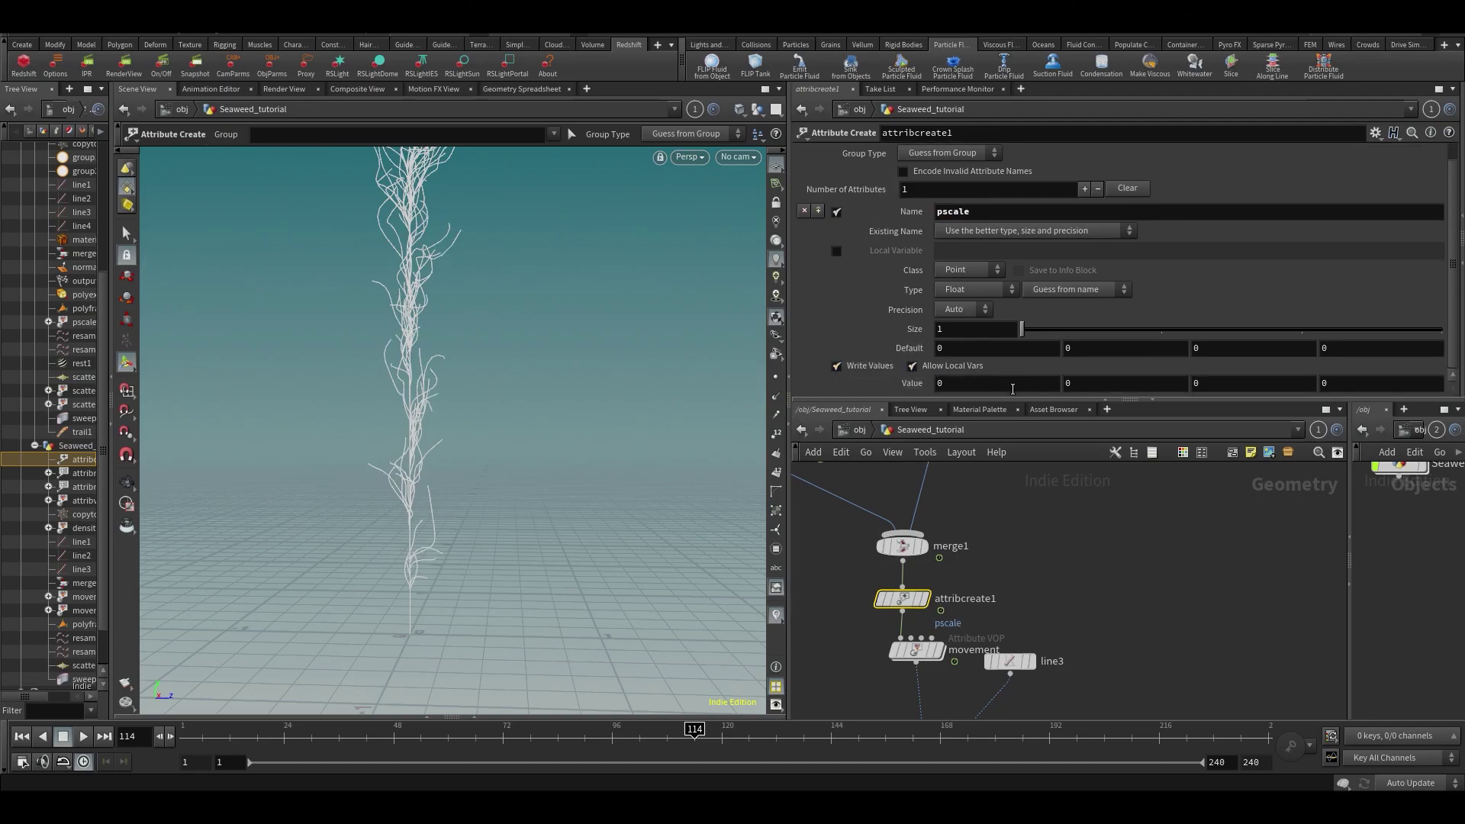
pyautogui.write('.1')
pyautogui.press('Return')
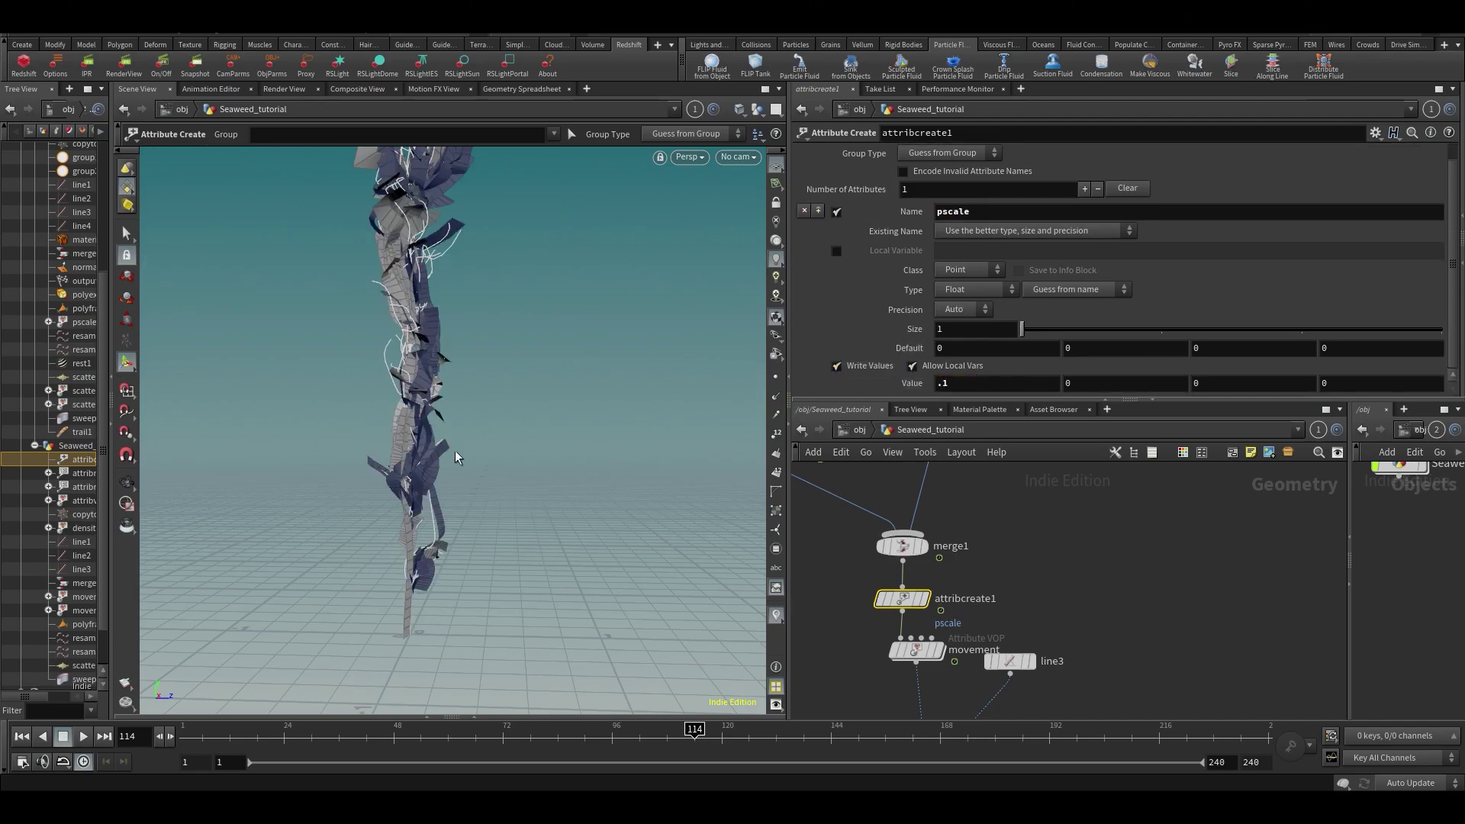
pyautogui.press('space')
pyautogui.moveTo(449, 446); pyautogui.dragTo(489, 458, button='right')
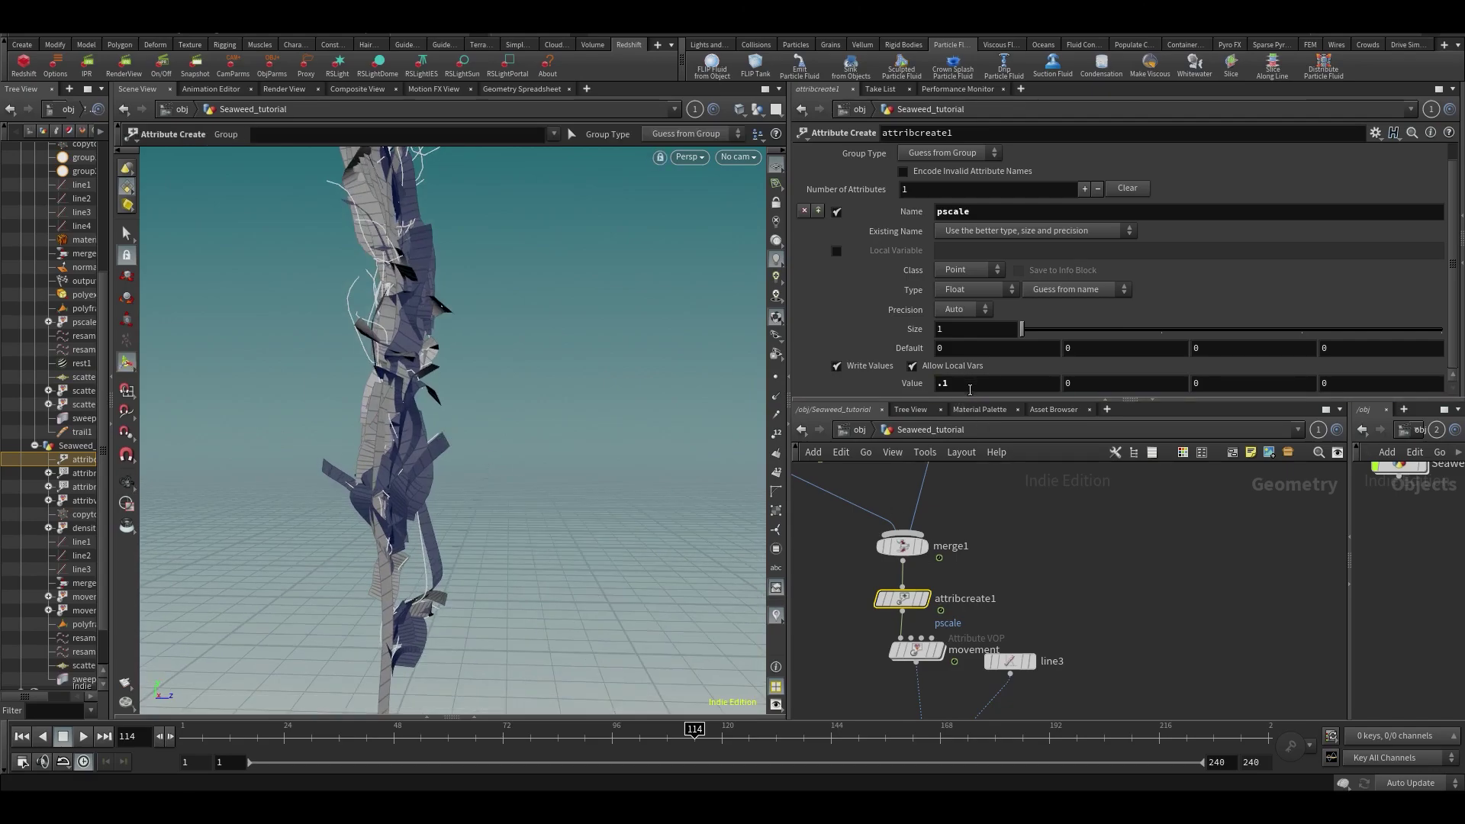
pyautogui.moveTo(968, 383); pyautogui.dragTo(922, 431, button='middle')
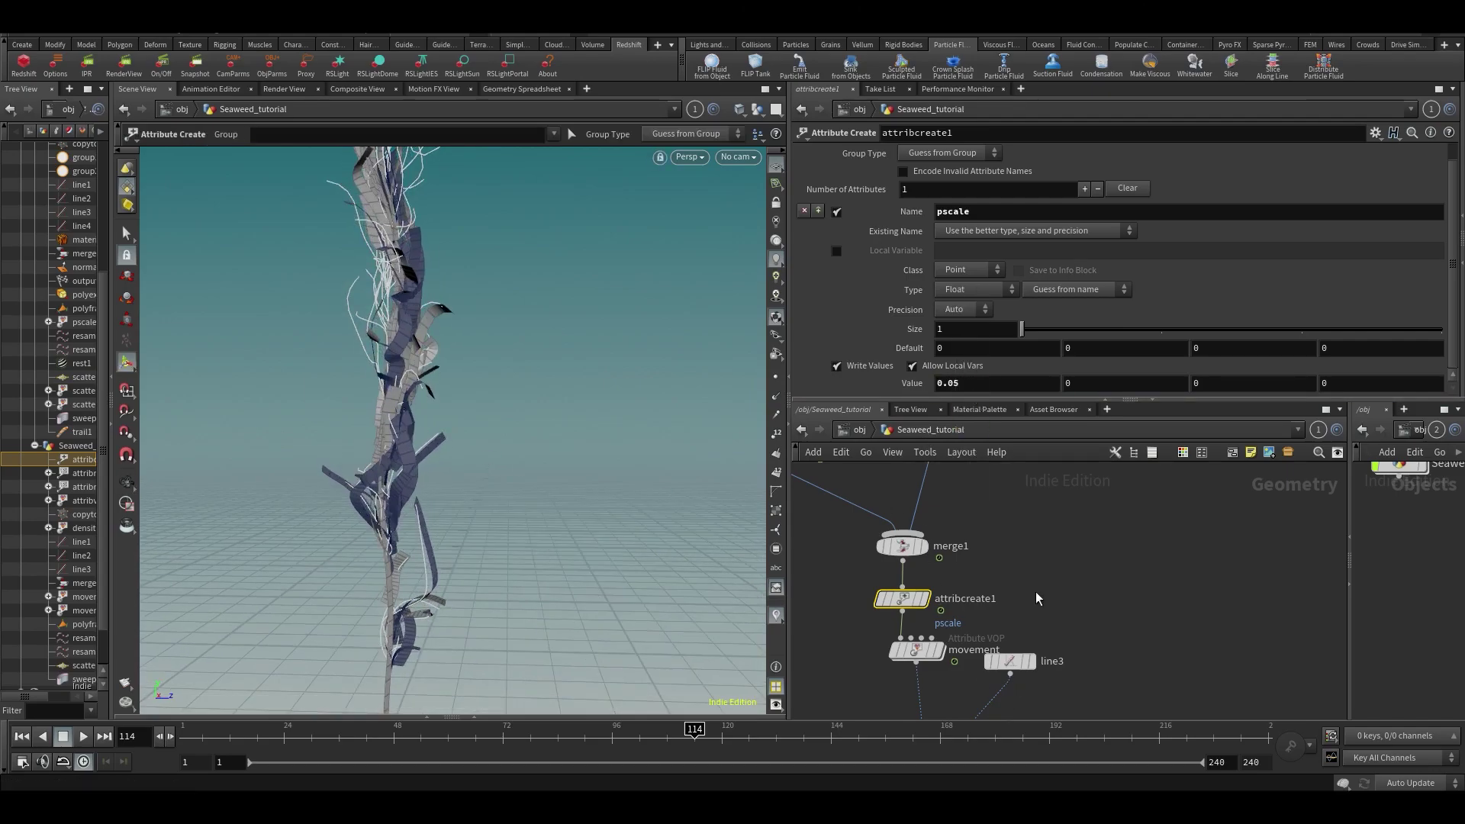
# Examine the swept seaweed ribbons in the viewport and the node network from the source lines down to sweep1
pyautogui.click(1199, 552)
pyautogui.press('space')
pyautogui.moveTo(450, 337); pyautogui.dragTo(438, 394)
pyautogui.scroll(-3, 447, 398)
pyautogui.moveTo(447, 400); pyautogui.dragTo(457, 407, button='middle')
pyautogui.moveTo(1002, 545); pyautogui.dragTo(1090, 631, button='middle')
pyautogui.moveTo(834, 586); pyautogui.dragTo(940, 505)
pyautogui.moveTo(881, 612); pyautogui.dragTo(907, 697, button='middle')
pyautogui.scroll(-5, 1065, 538)
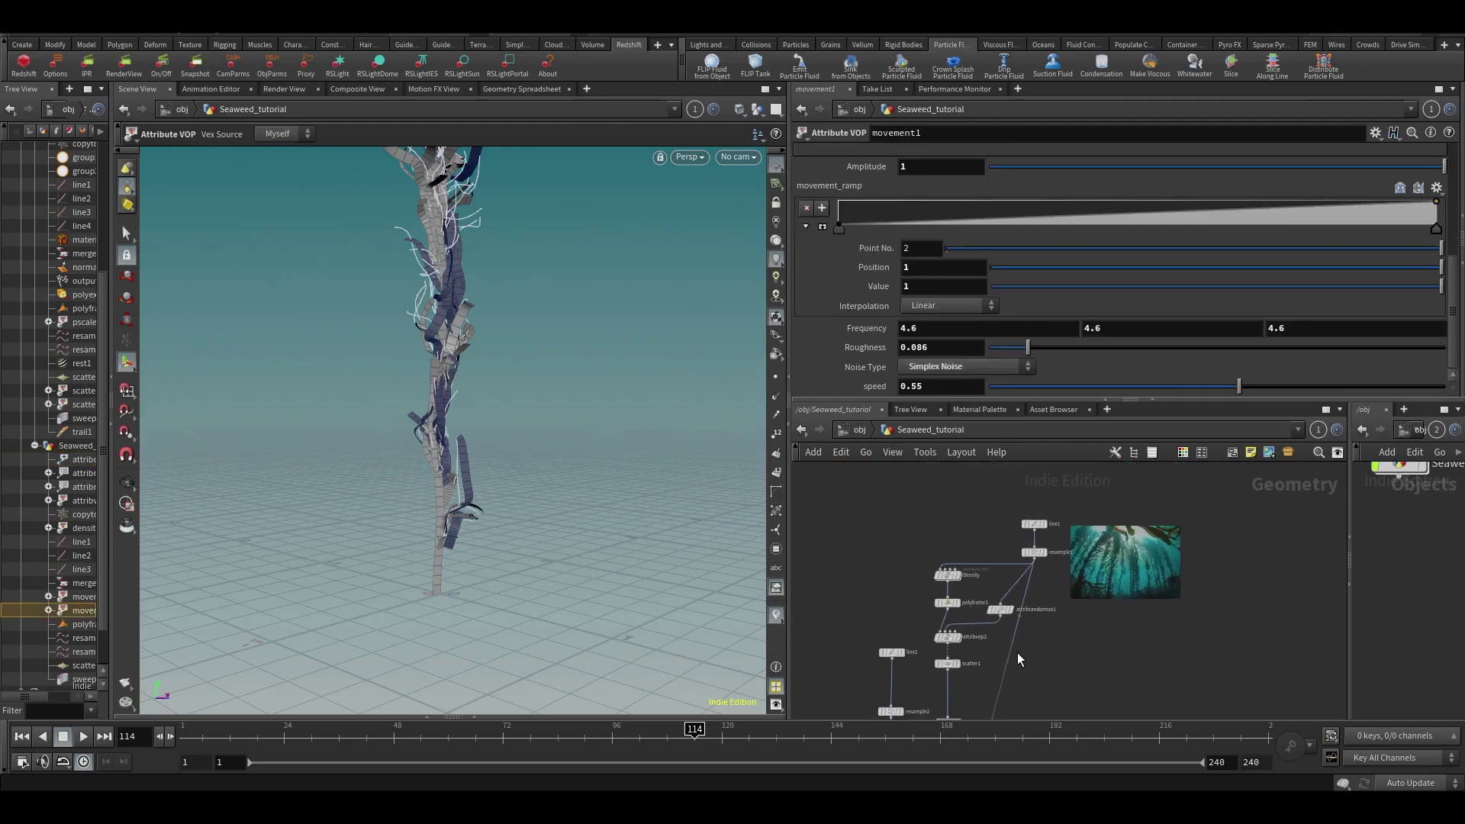
pyautogui.moveTo(1032, 666); pyautogui.dragTo(1102, 457, button='middle')
pyautogui.scroll(3, 1057, 562)
pyautogui.moveTo(1046, 563); pyautogui.dragTo(1013, 608, button='middle')
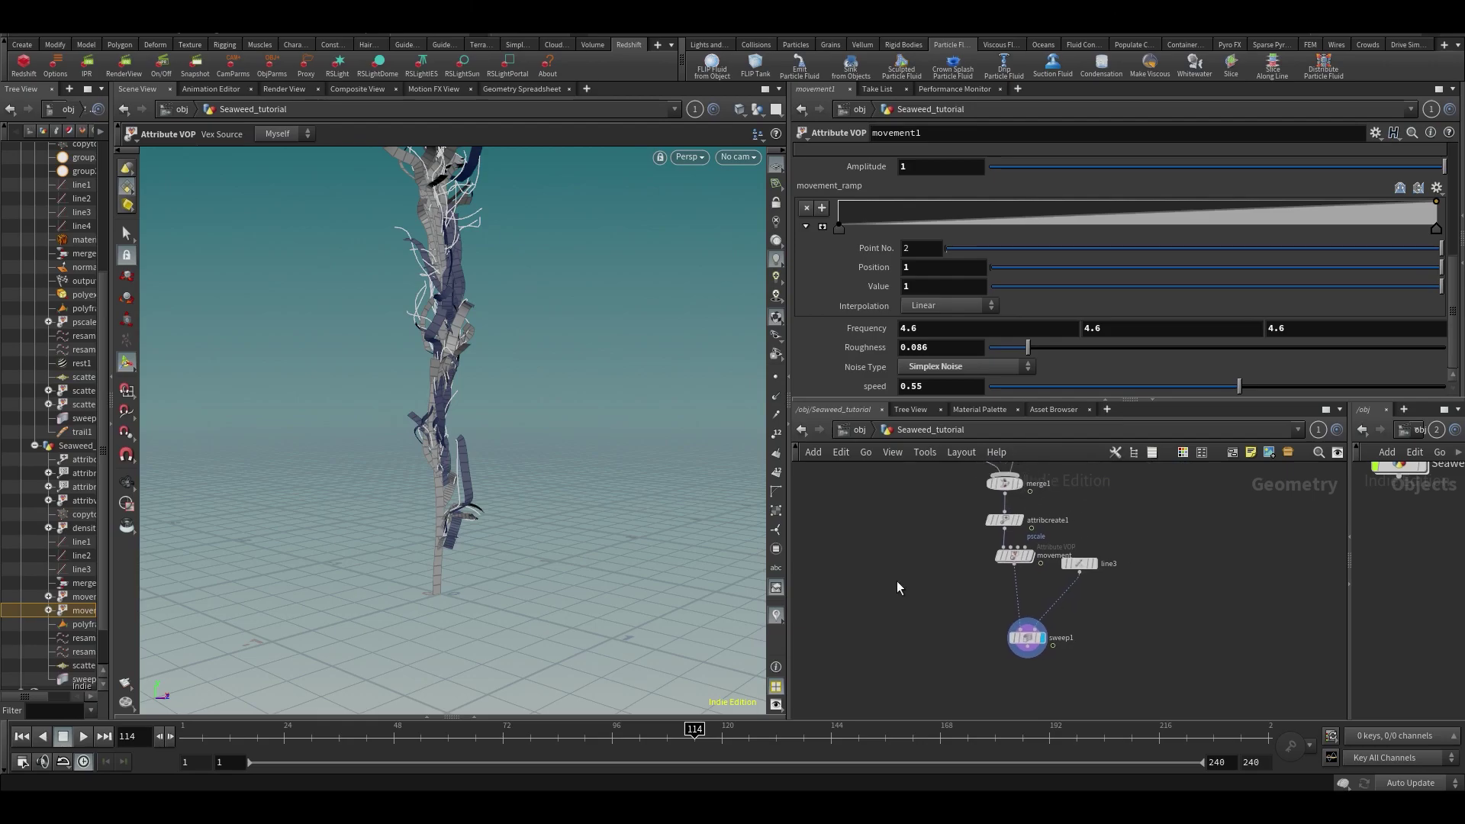
pyautogui.keyDown('alt'); pyautogui.moveTo(447, 443); pyautogui.dragTo(412, 428); pyautogui.keyUp('alt')
pyautogui.keyDown('alt'); pyautogui.moveTo(412, 428); pyautogui.dragTo(461, 478, button='right'); pyautogui.keyUp('alt')
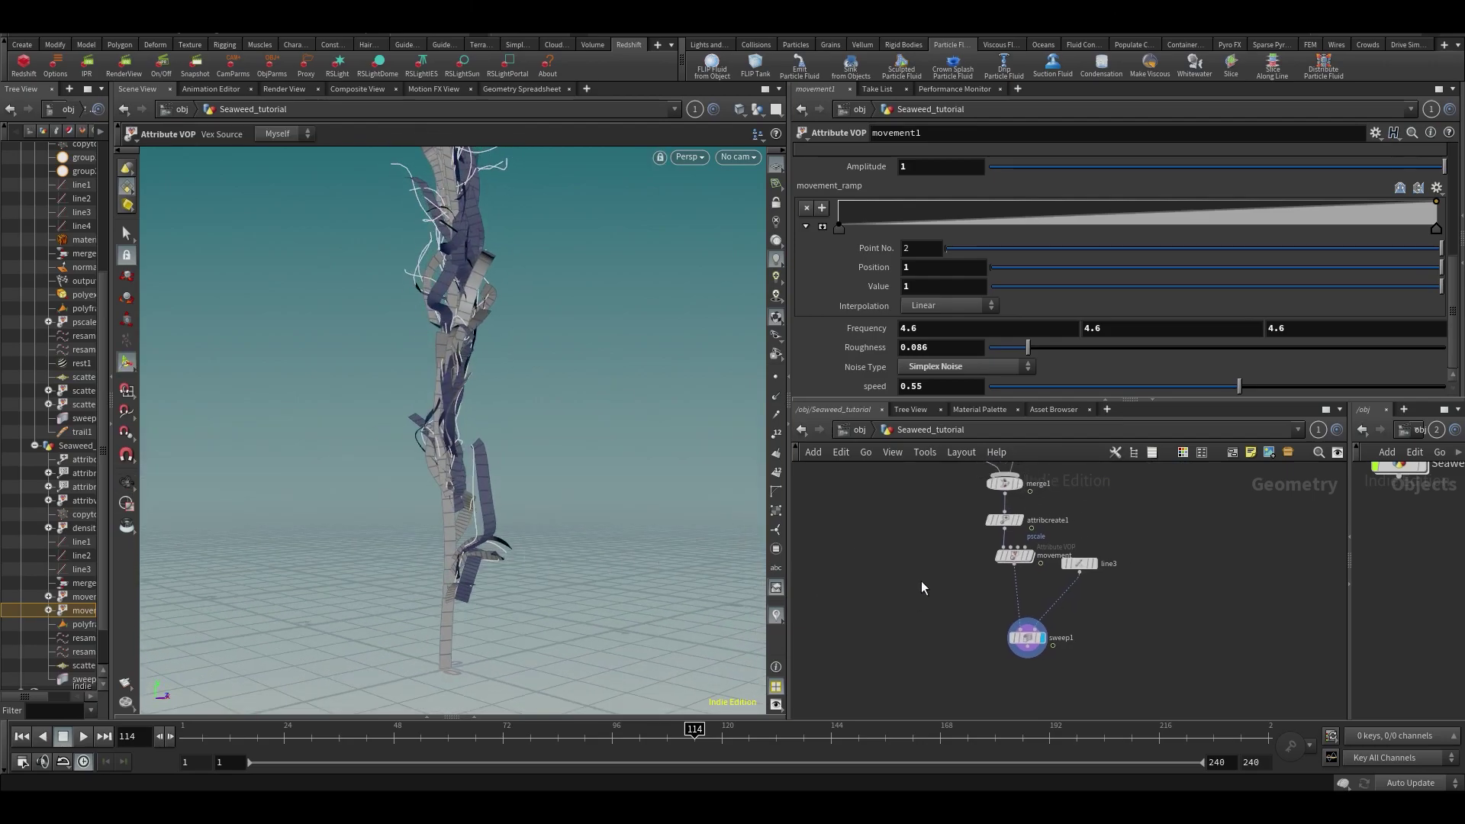
pyautogui.moveTo(922, 581); pyautogui.dragTo(884, 634, button='middle')
pyautogui.moveTo(1059, 523)
pyautogui.mouseDown(button='middle')
pyautogui.moveTo(1064, 575)
pyautogui.moveTo(1066, 501)
pyautogui.mouseUp(button='middle')
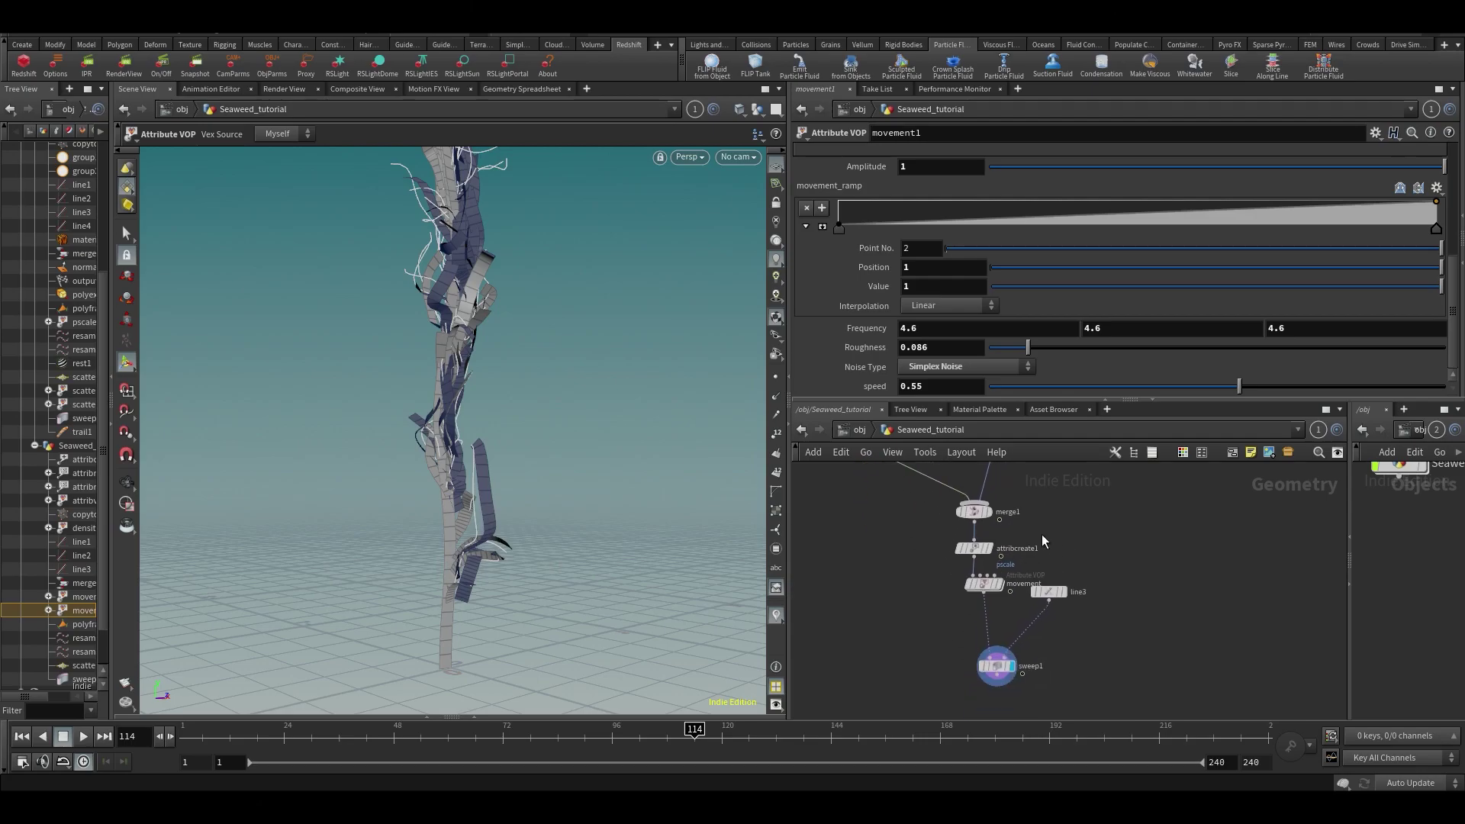
pyautogui.scroll(2, 1041, 538)
pyautogui.click(1133, 547)
pyautogui.moveTo(1132, 547); pyautogui.dragTo(1099, 535, button='middle')
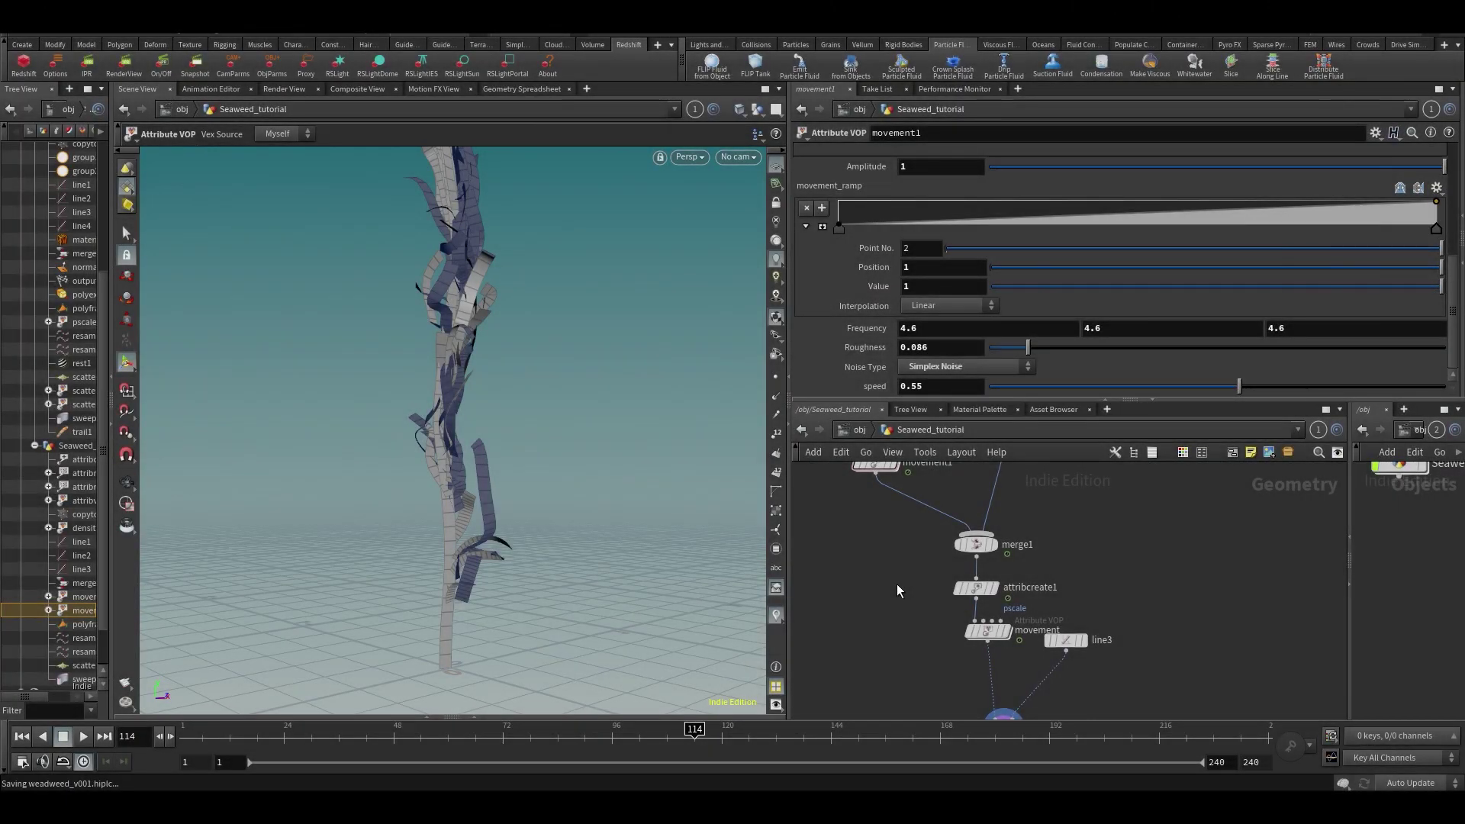
# Delete the pscale Attribute Create node between merge1 and movement
pyautogui.moveTo(896, 583); pyautogui.dragTo(1021, 595)
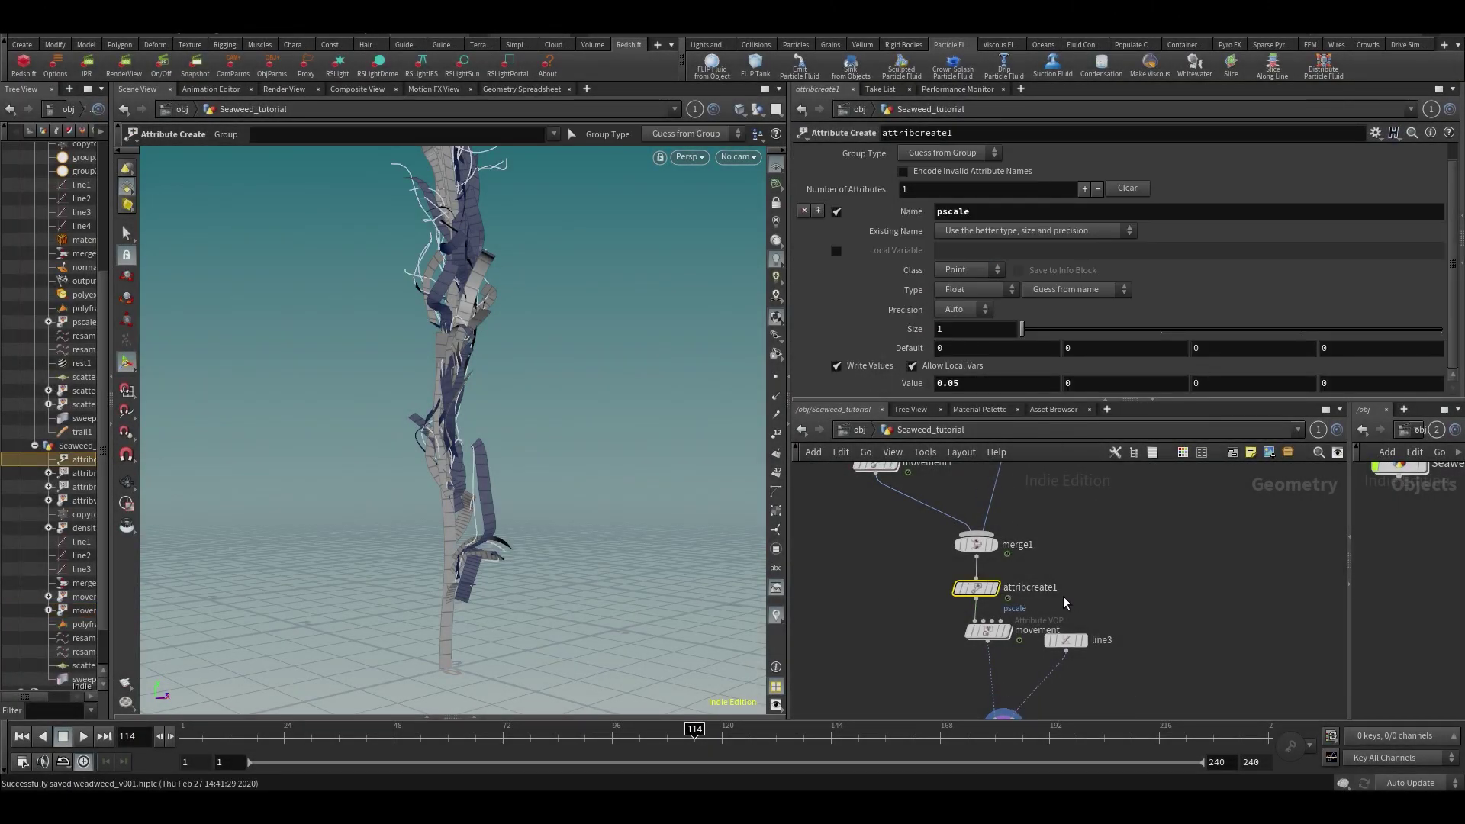
pyautogui.press('Delete')
# Insert an Attribute VOP on the stem branch feeding merge1, and disconnect movement1 from merge1
pyautogui.press('Tab')
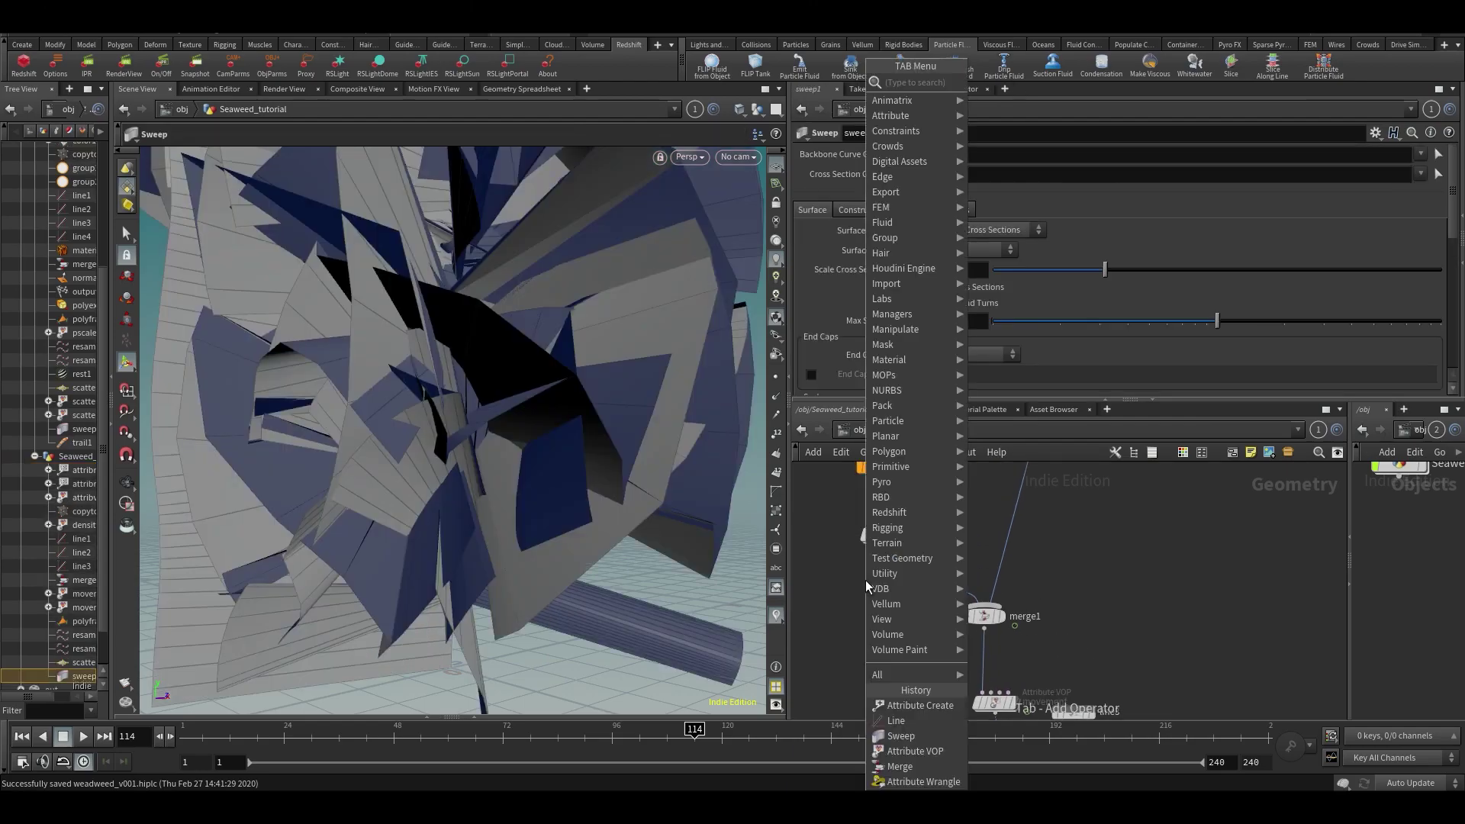
pyautogui.write('avop')
pyautogui.press('Return')
pyautogui.scroll(2, 865, 580)
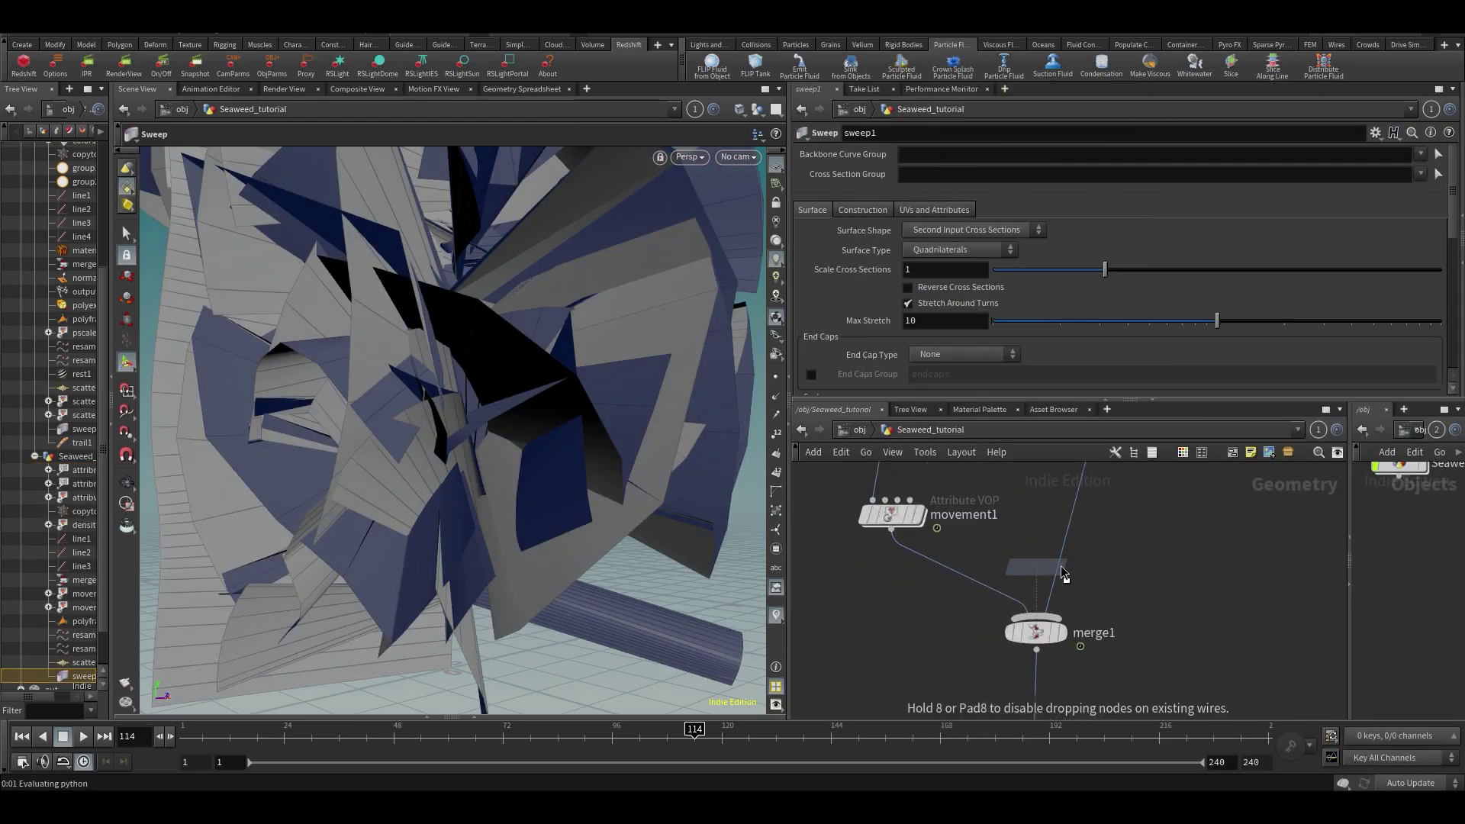
pyautogui.click(1061, 574)
pyautogui.hotkey('ctrl', 's')
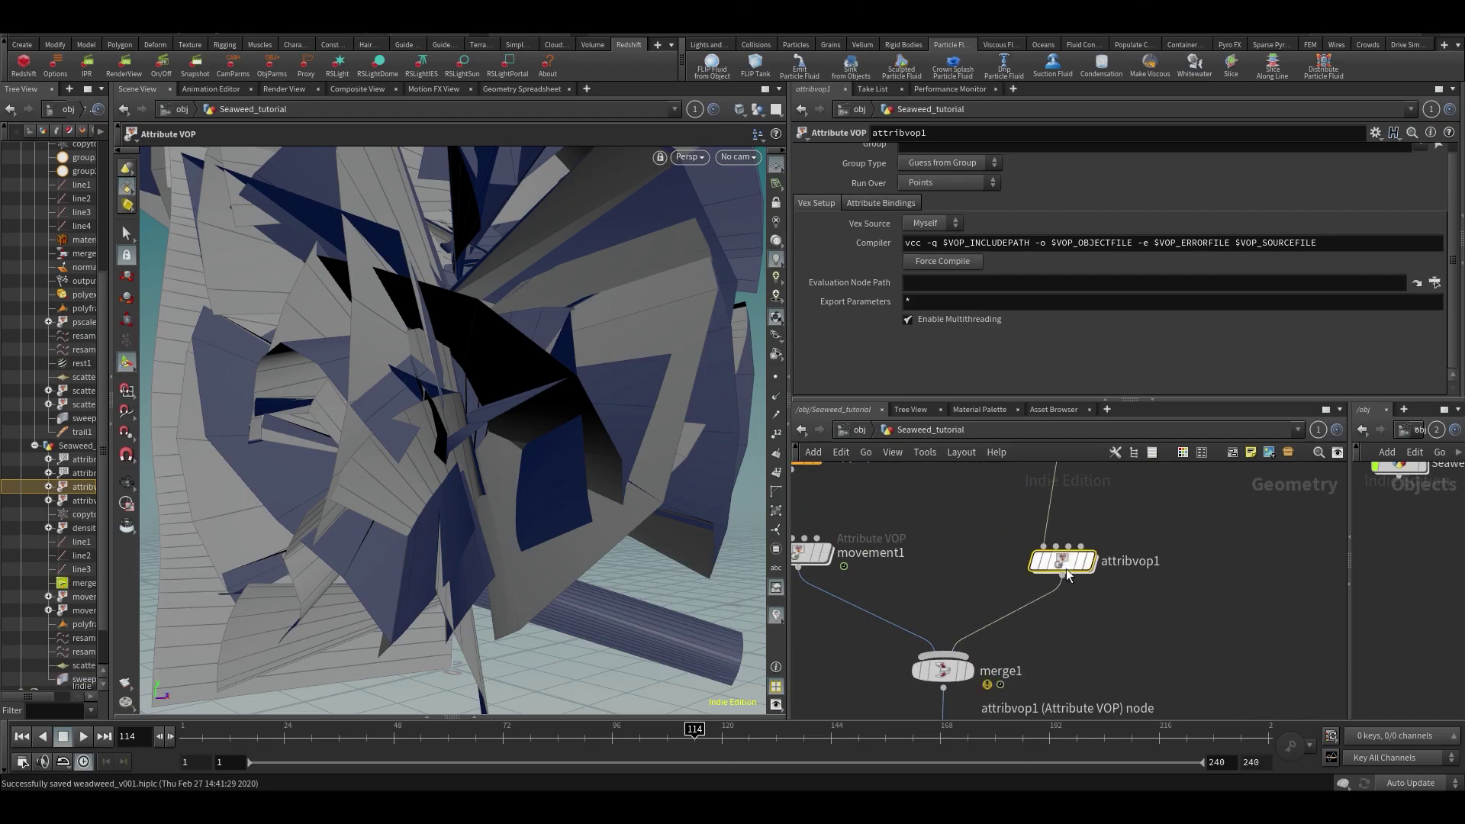
pyautogui.press('y')
pyautogui.moveTo(909, 603); pyautogui.dragTo(884, 648)
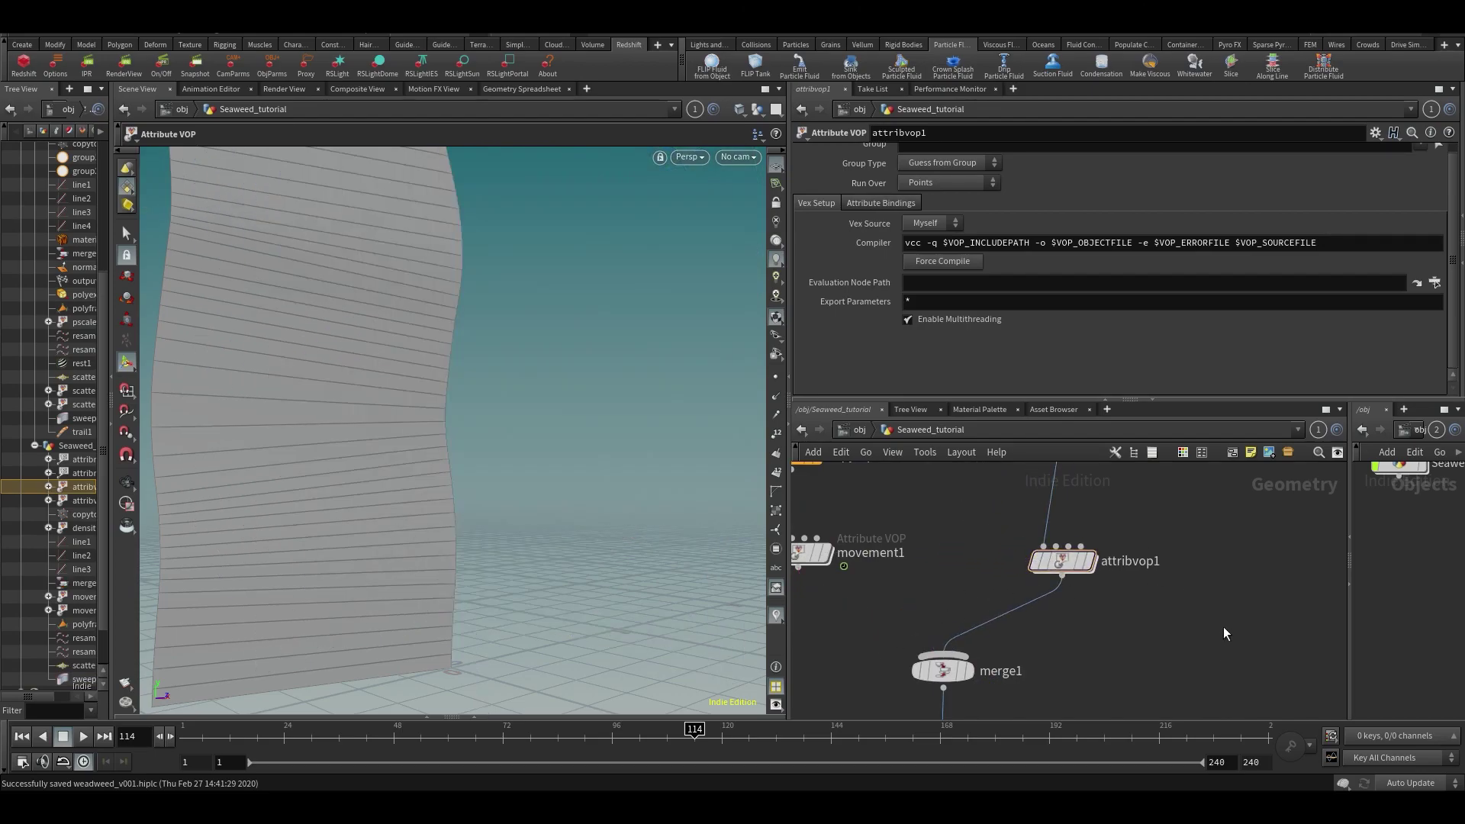
# Inside attribvop1, reposition the output node farther from the global parameters node, and return to the geometry network
pyautogui.doubleClick(1062, 561)
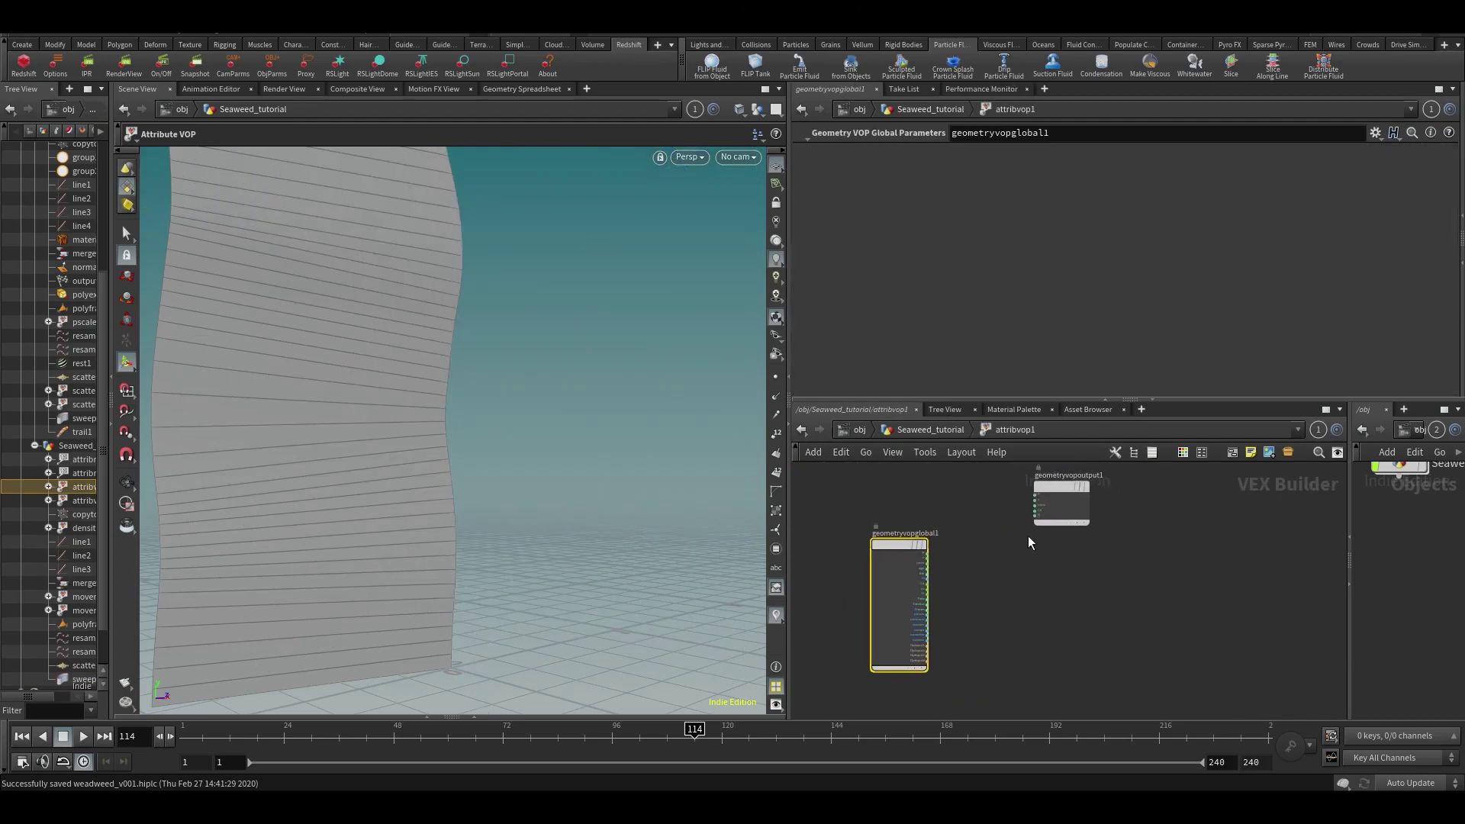
pyautogui.moveTo(1046, 500); pyautogui.dragTo(1099, 561)
pyautogui.press('u')
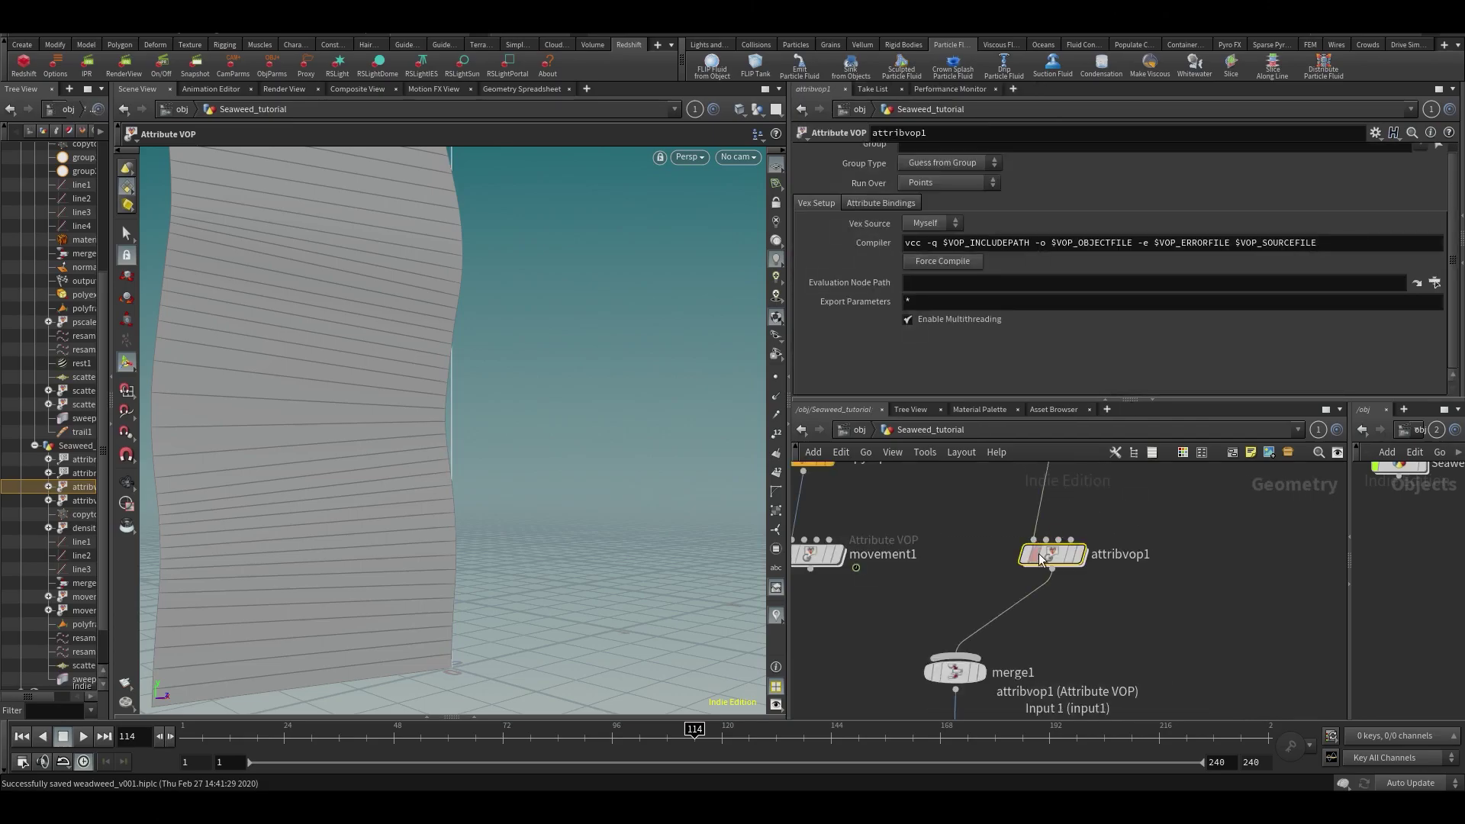
# Inspect the point values of the curveu attribute for attribvop1 in the Geometry Spreadsheet
pyautogui.click(520, 92)
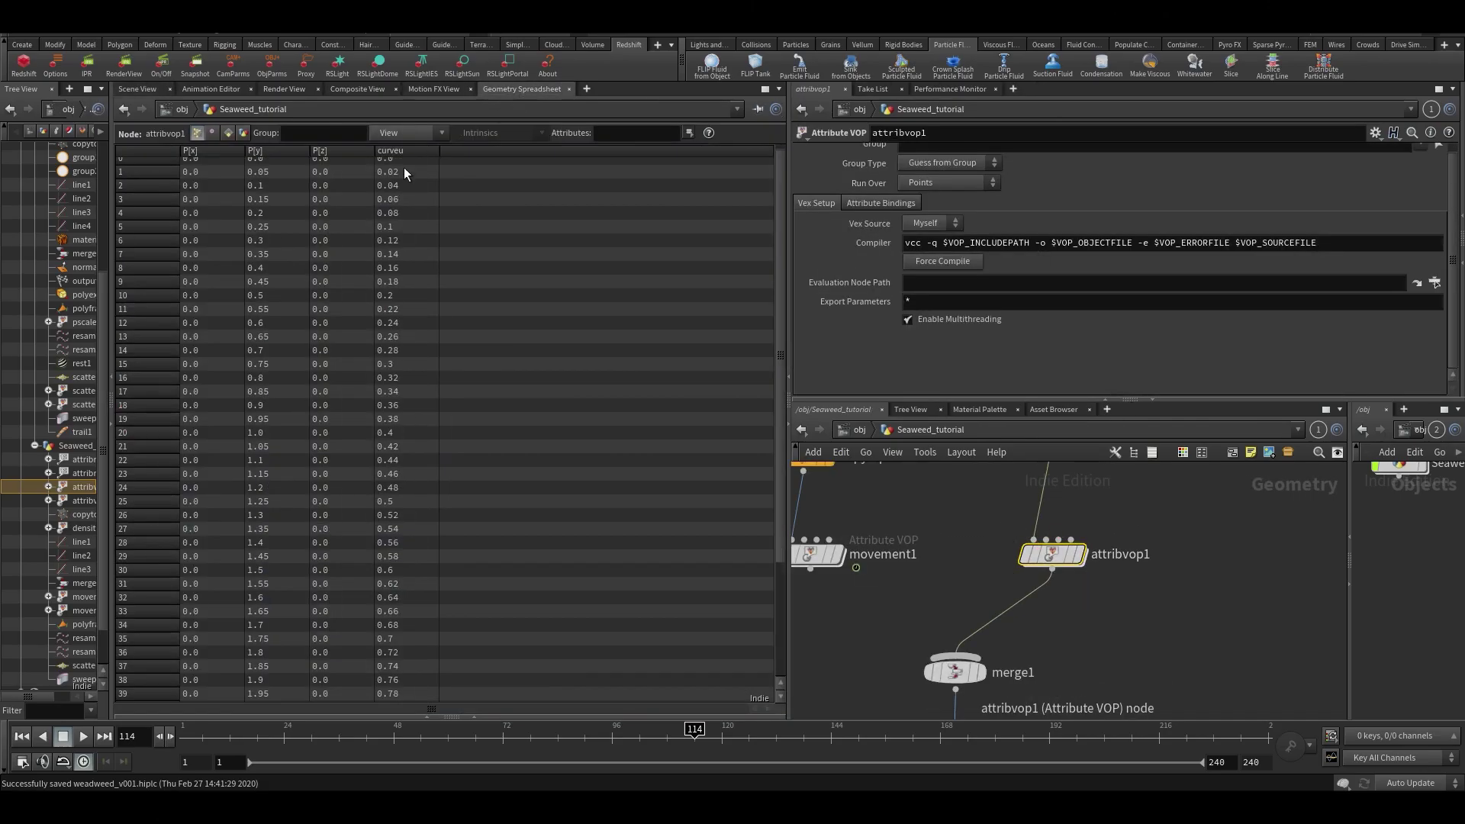
pyautogui.scroll(1, 401, 162)
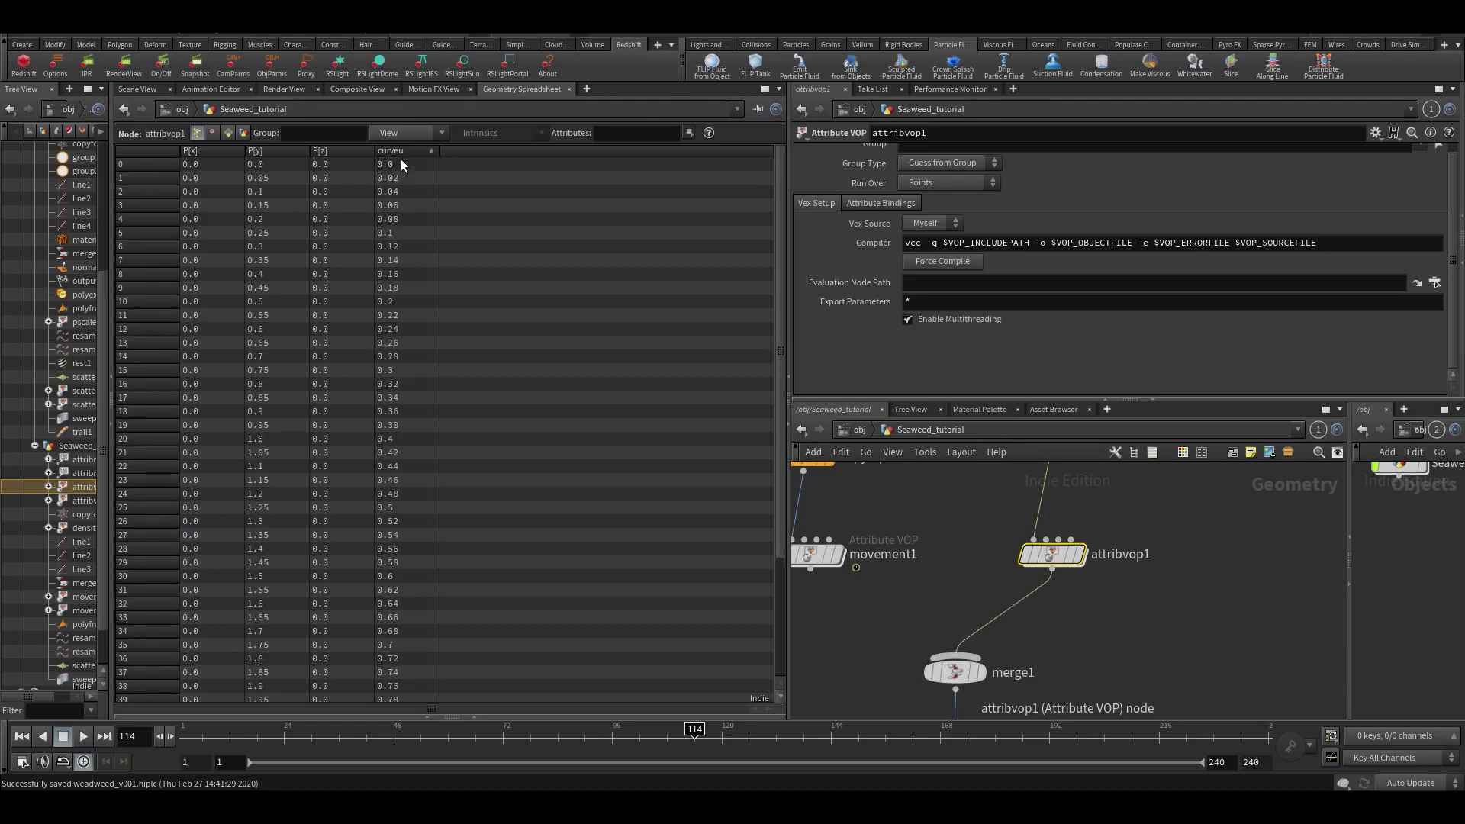
pyautogui.click(137, 88)
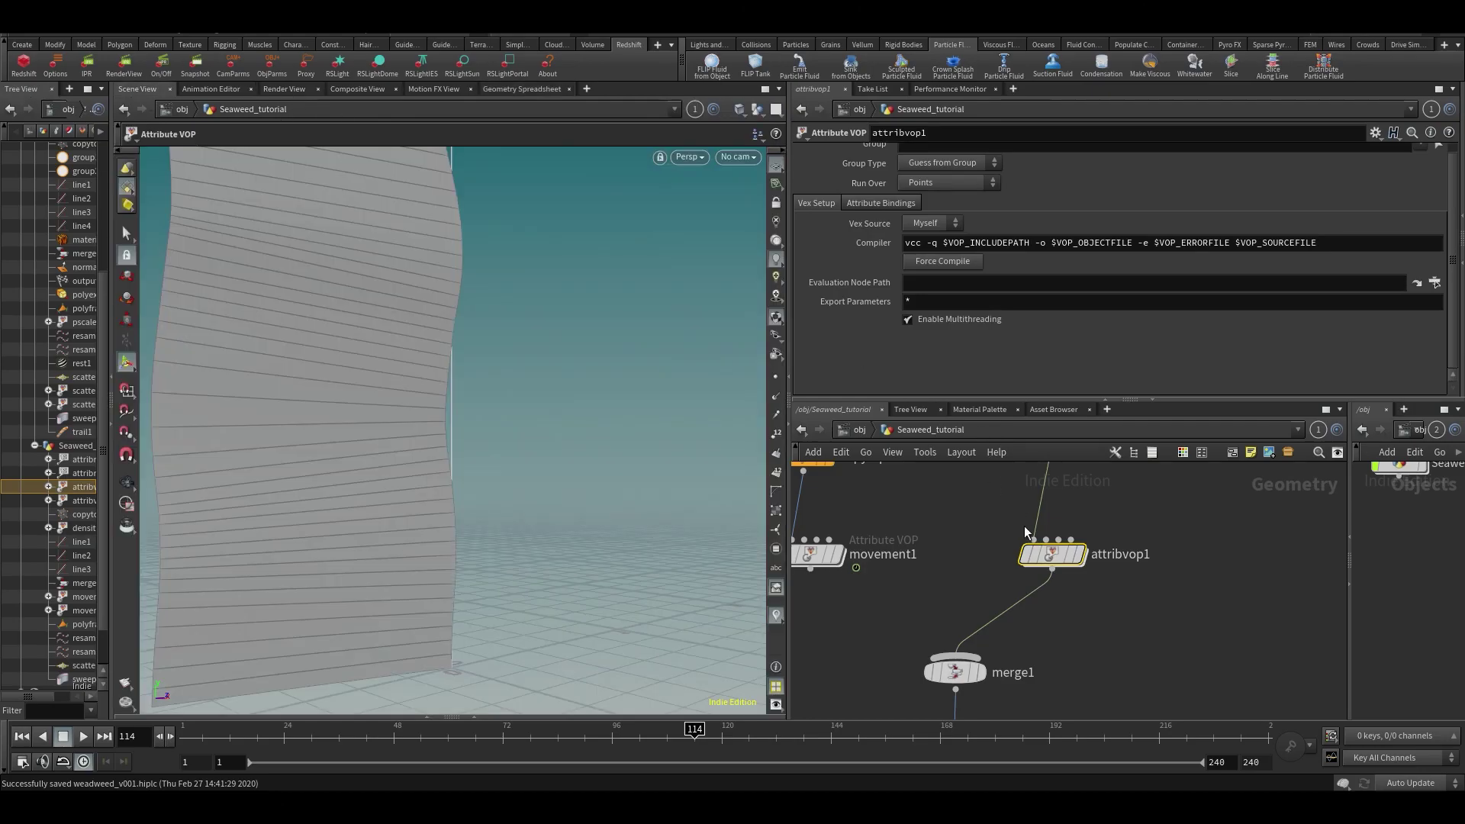
# Inside attribvop1, add a Bind node above the global parameters node and set its name parameter to bind
pyautogui.moveTo(1050, 555); pyautogui.dragTo(1026, 554)
pyautogui.doubleClick(1027, 555)
pyautogui.press('Tab')
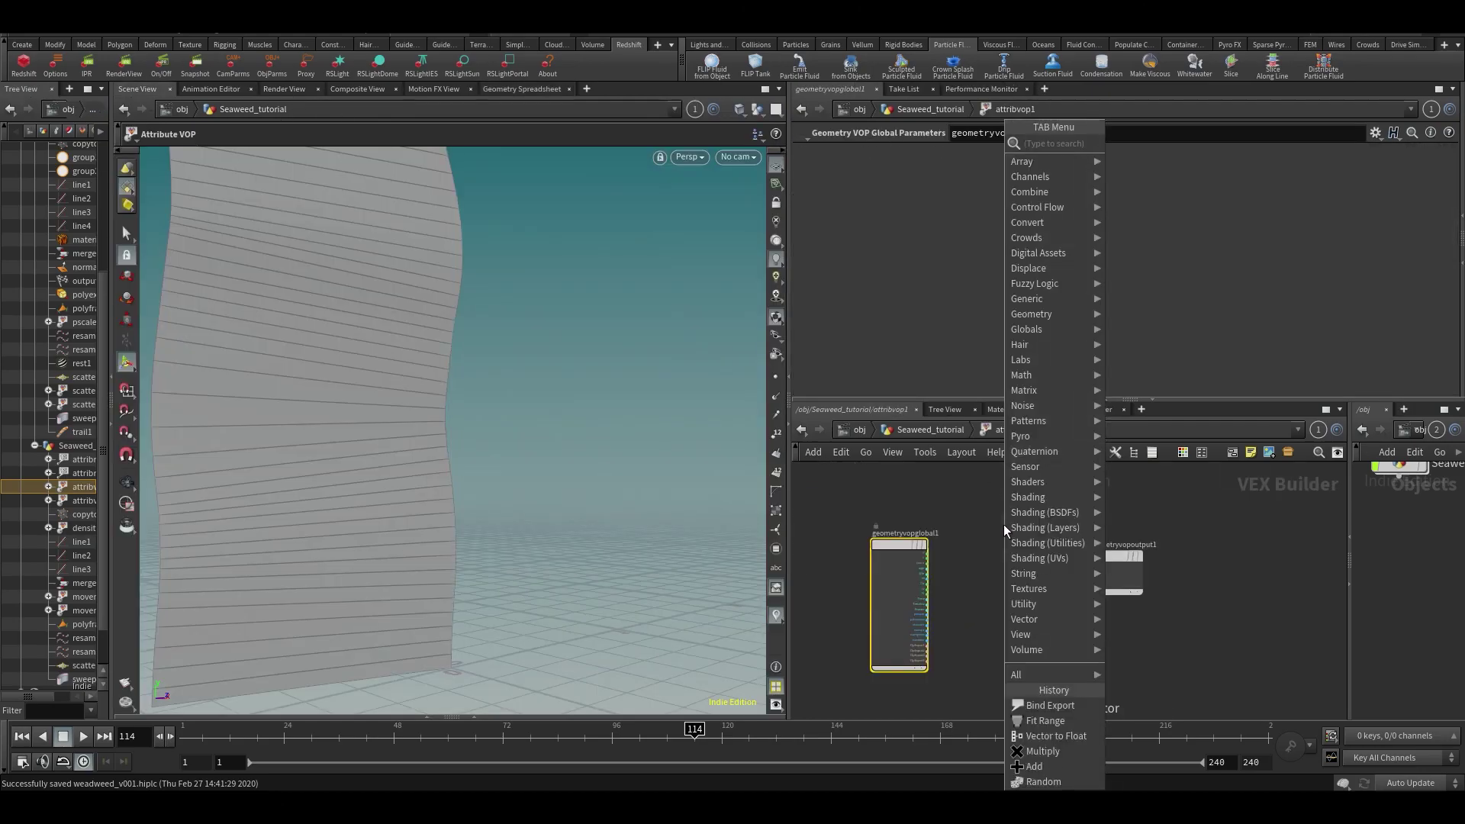
pyautogui.moveTo(1052, 144)
pyautogui.click(1125, 144)
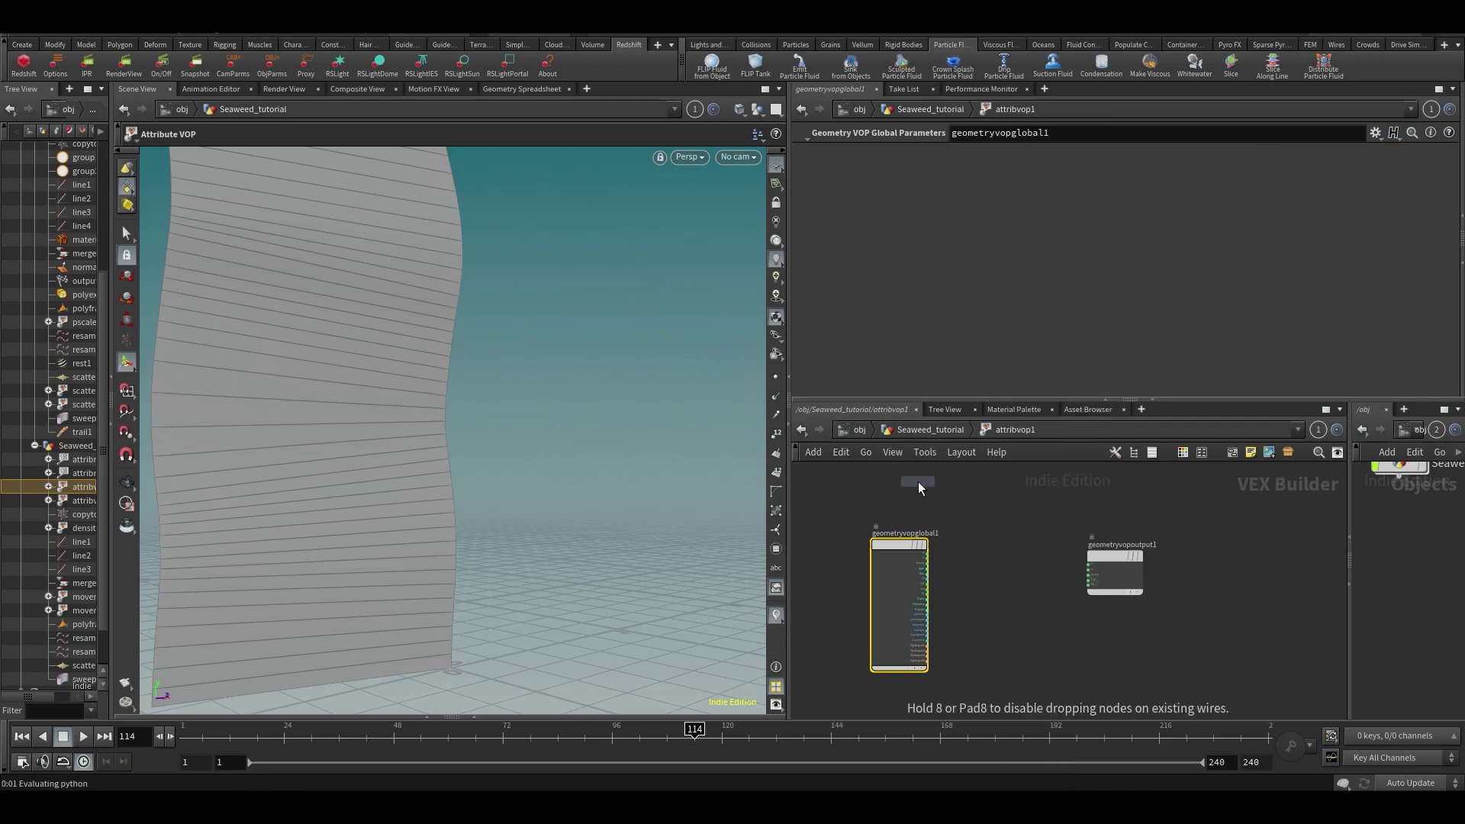
pyautogui.click(919, 492)
pyautogui.moveTo(957, 155); pyautogui.dragTo(148, 157)
pyautogui.write('bi')
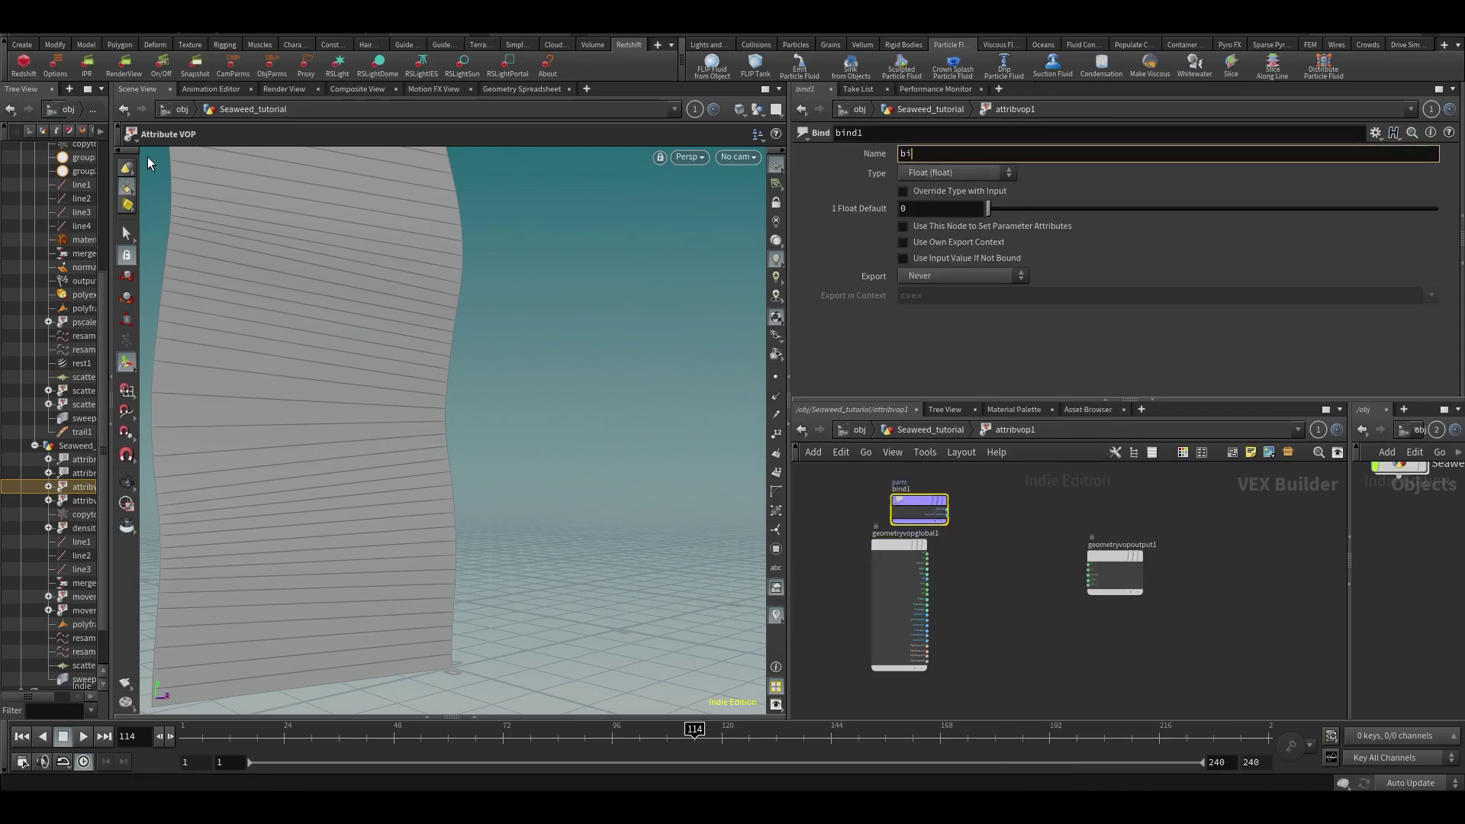
pyautogui.write('nd')
pyautogui.press('Return')
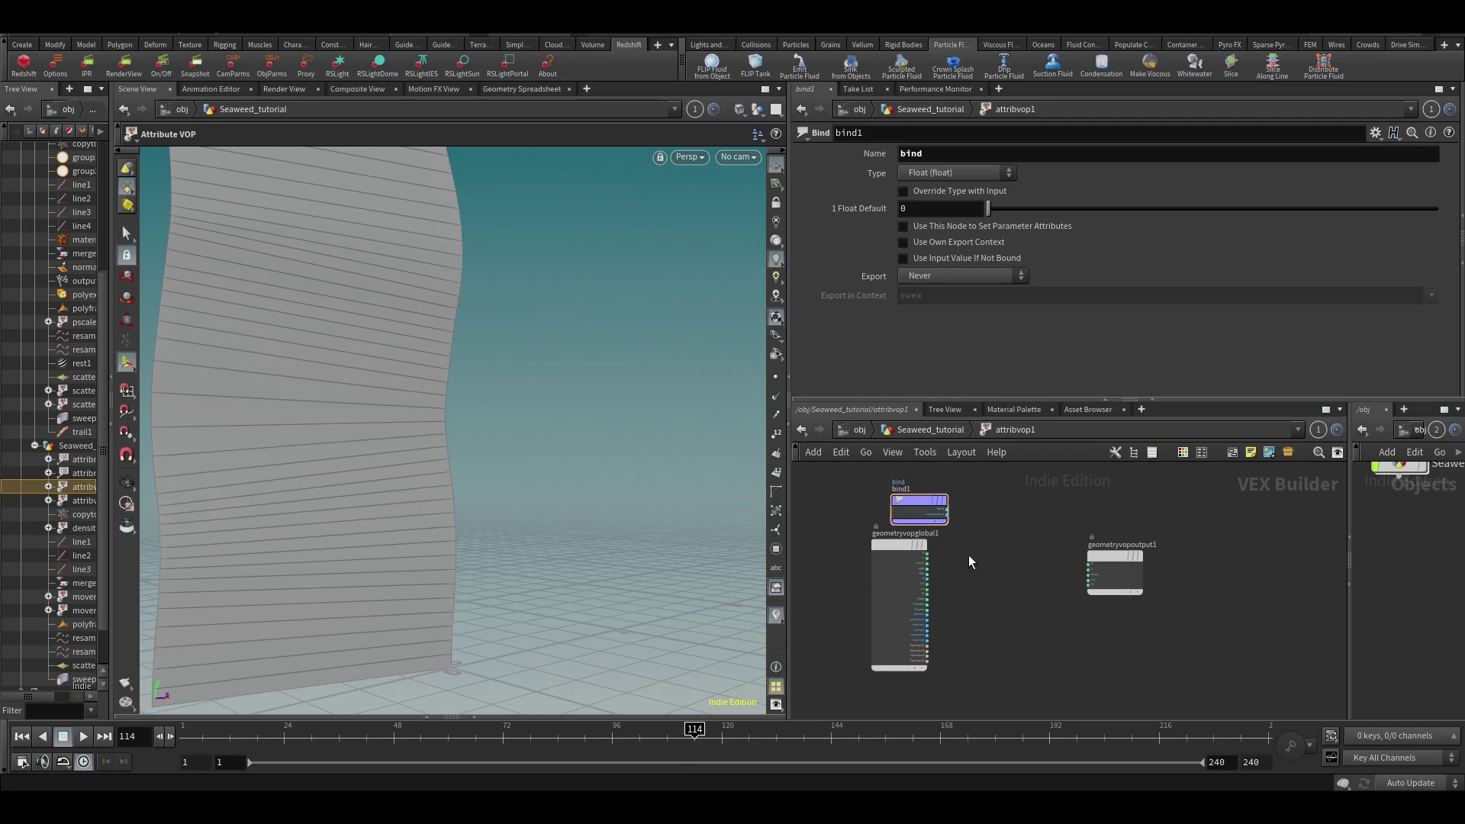
# Add a Bind Export node above the geometry output node and set its name parameter to pscale
pyautogui.hotkey('ctrl', 'b')
pyautogui.scroll(4, 687, 336)
pyautogui.moveTo(838, 484); pyautogui.dragTo(896, 568)
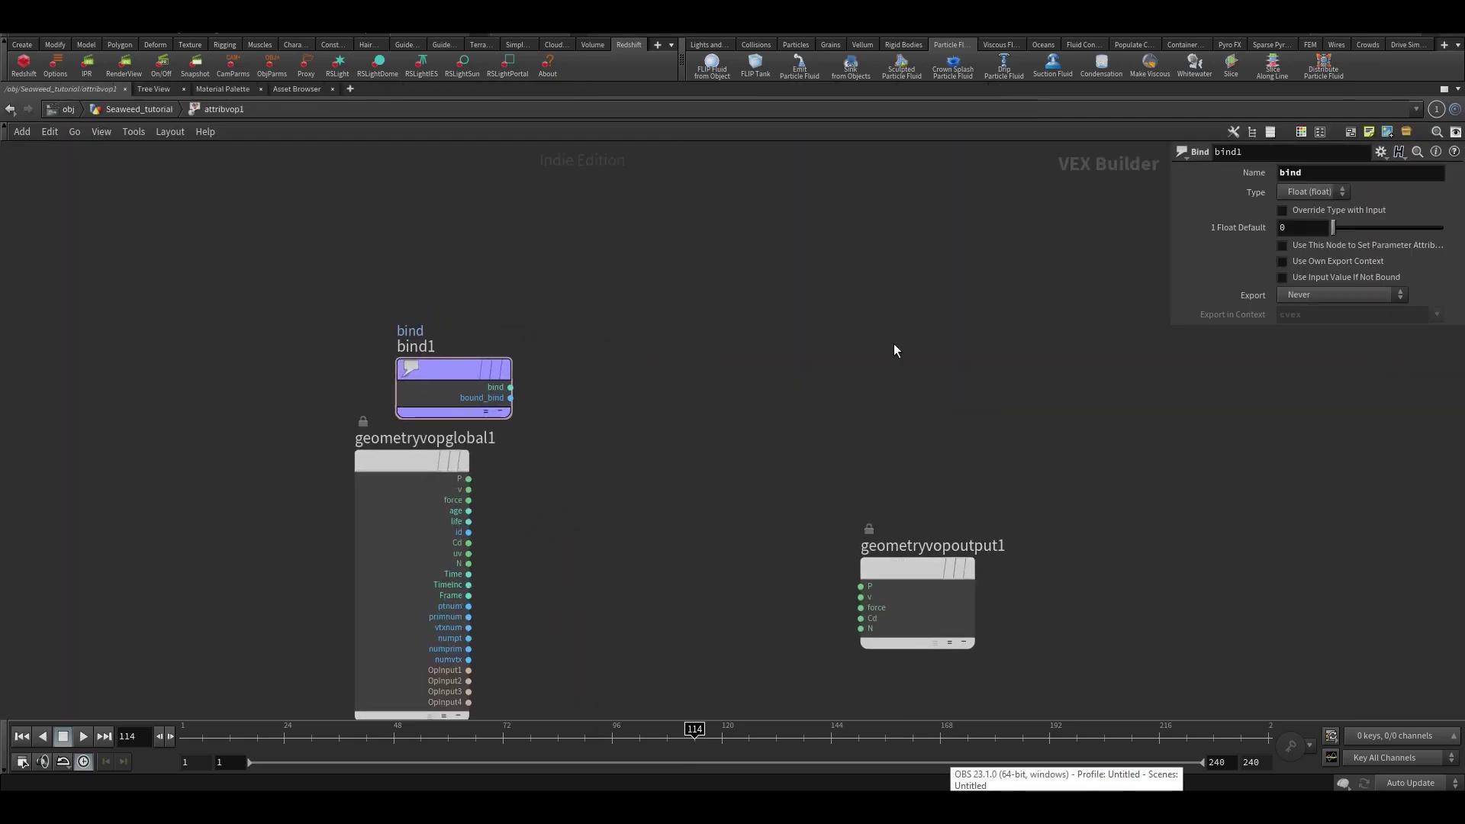
pyautogui.press('Tab')
pyautogui.write('bind')
pyautogui.press('Return')
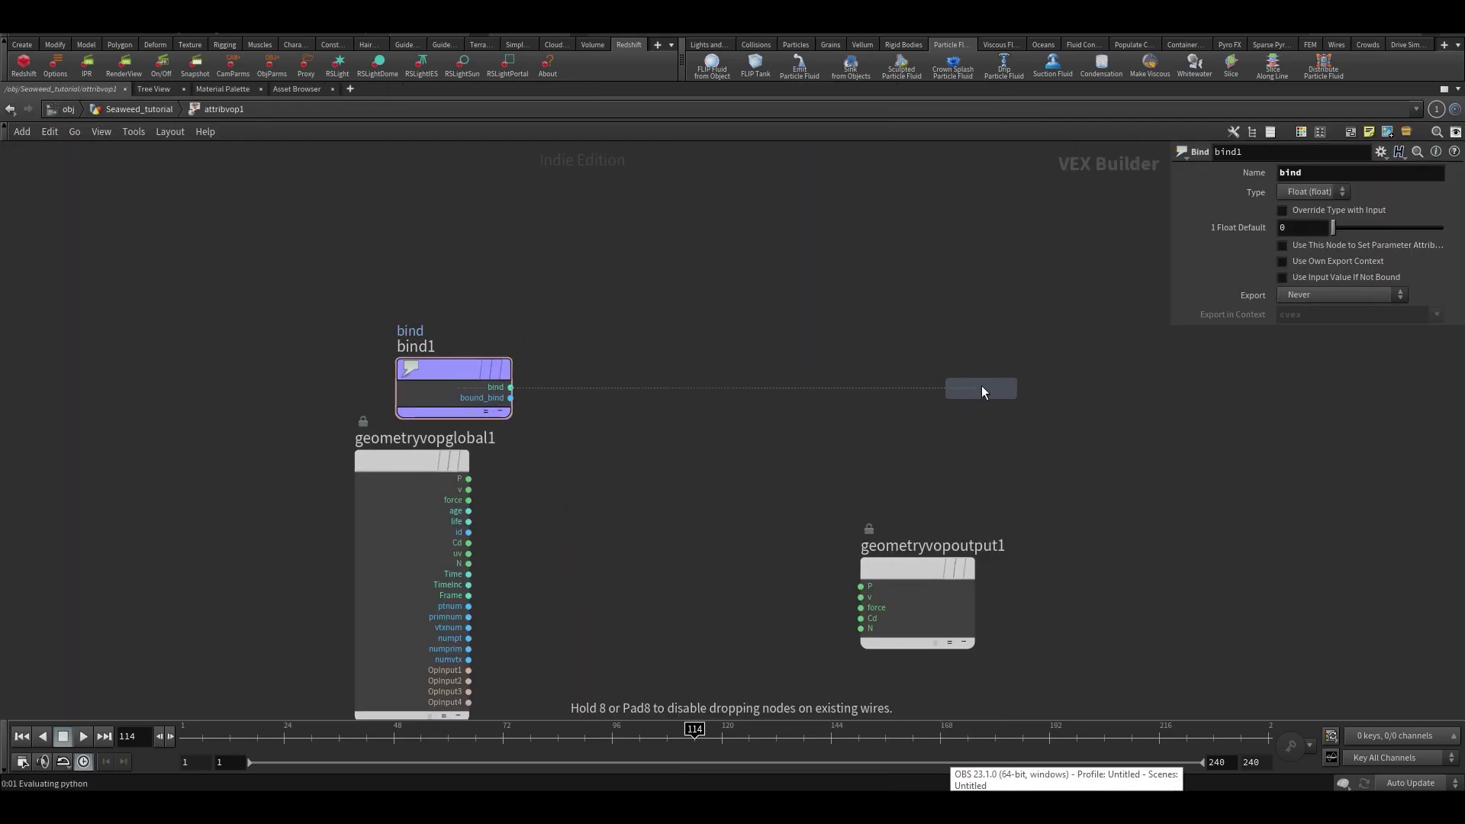
pyautogui.click(988, 388)
pyautogui.click(1384, 174)
pyautogui.write('psc')
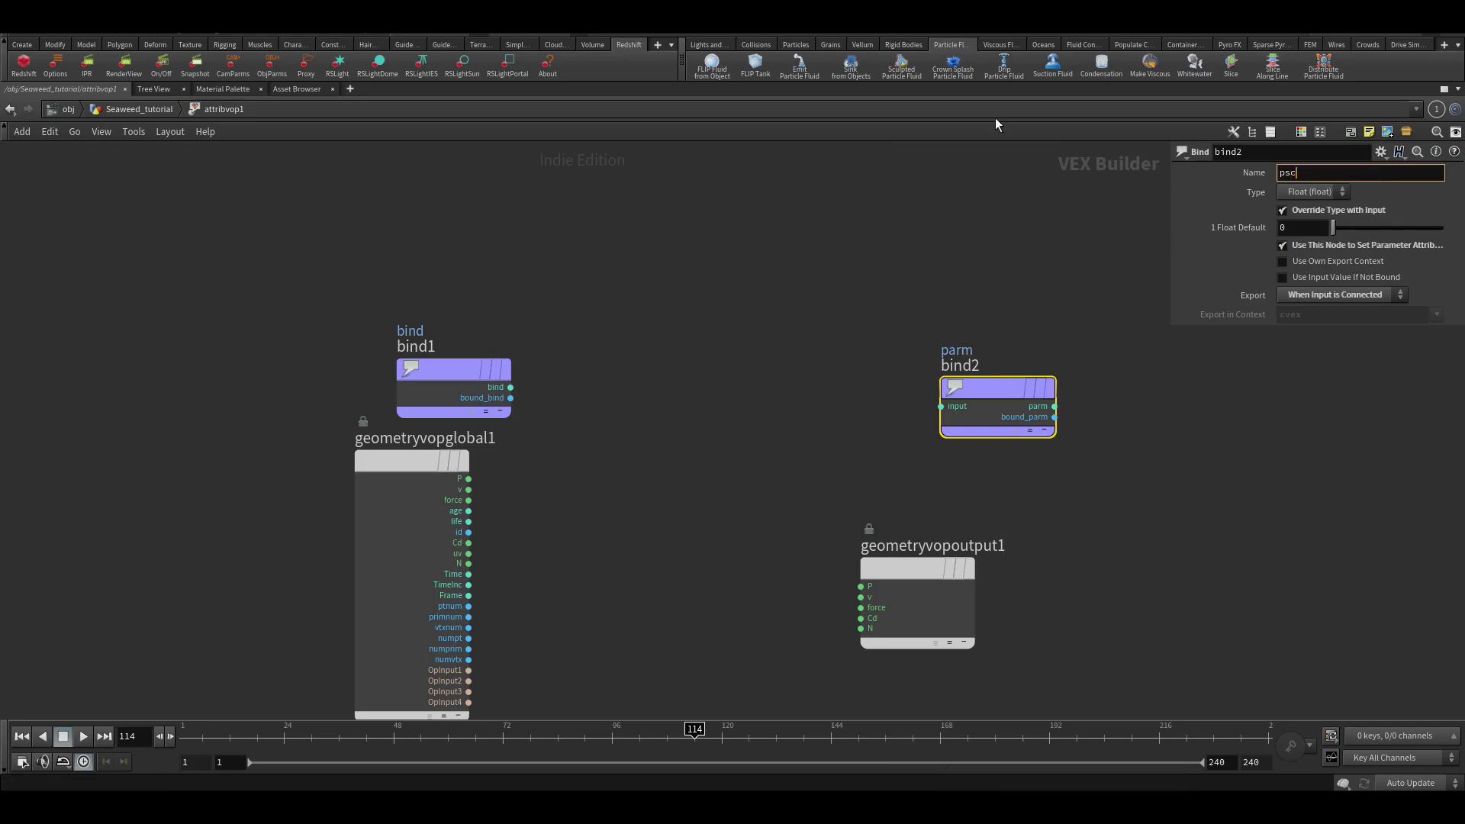
pyautogui.write('ale')
pyautogui.press('Return')
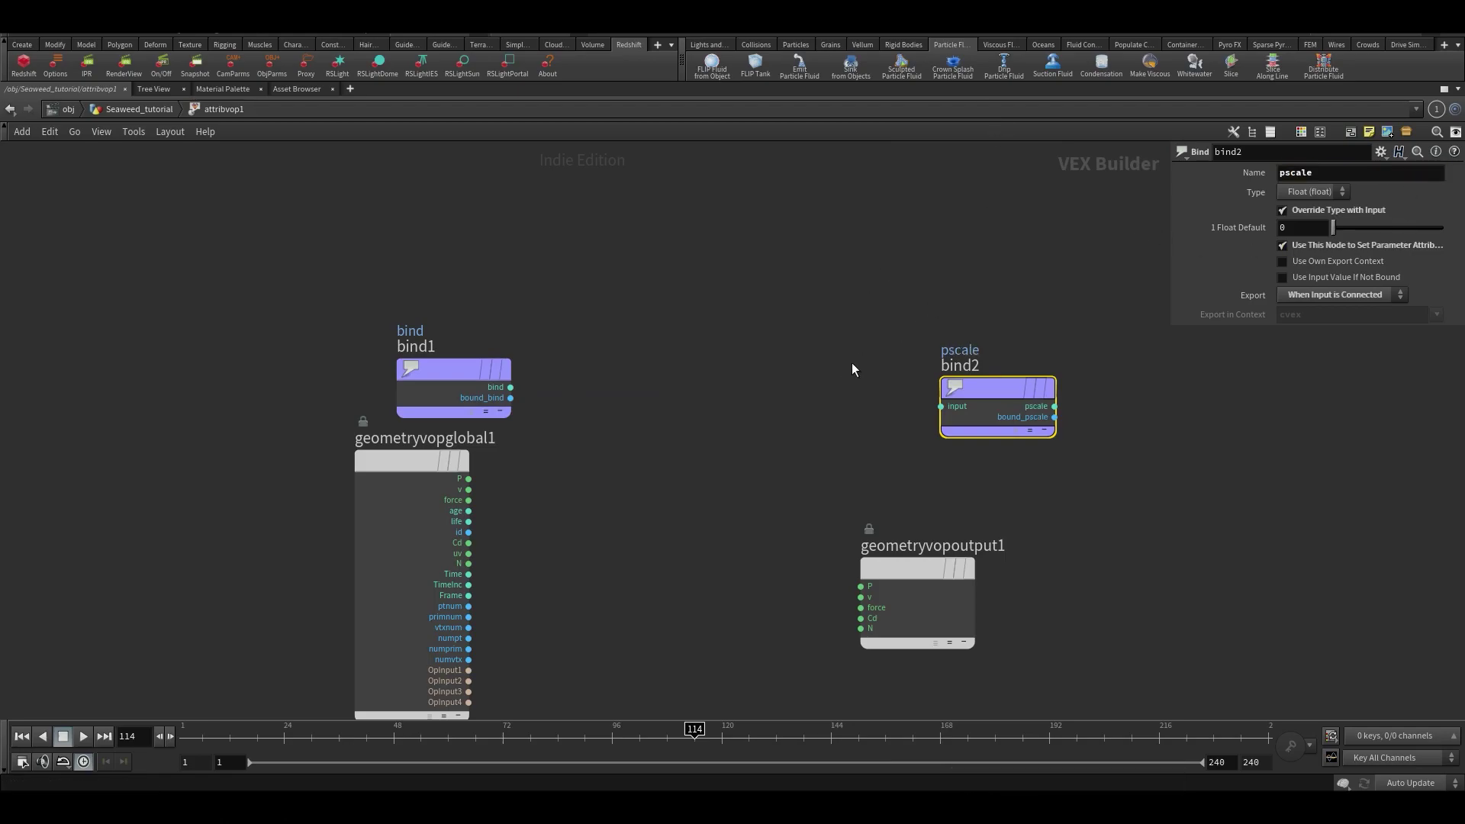
pyautogui.hotkey('ctrl', 'b')
pyautogui.scroll(-3, 978, 621)
pyautogui.moveTo(1011, 631); pyautogui.dragTo(1005, 527, button='middle')
pyautogui.press('u')
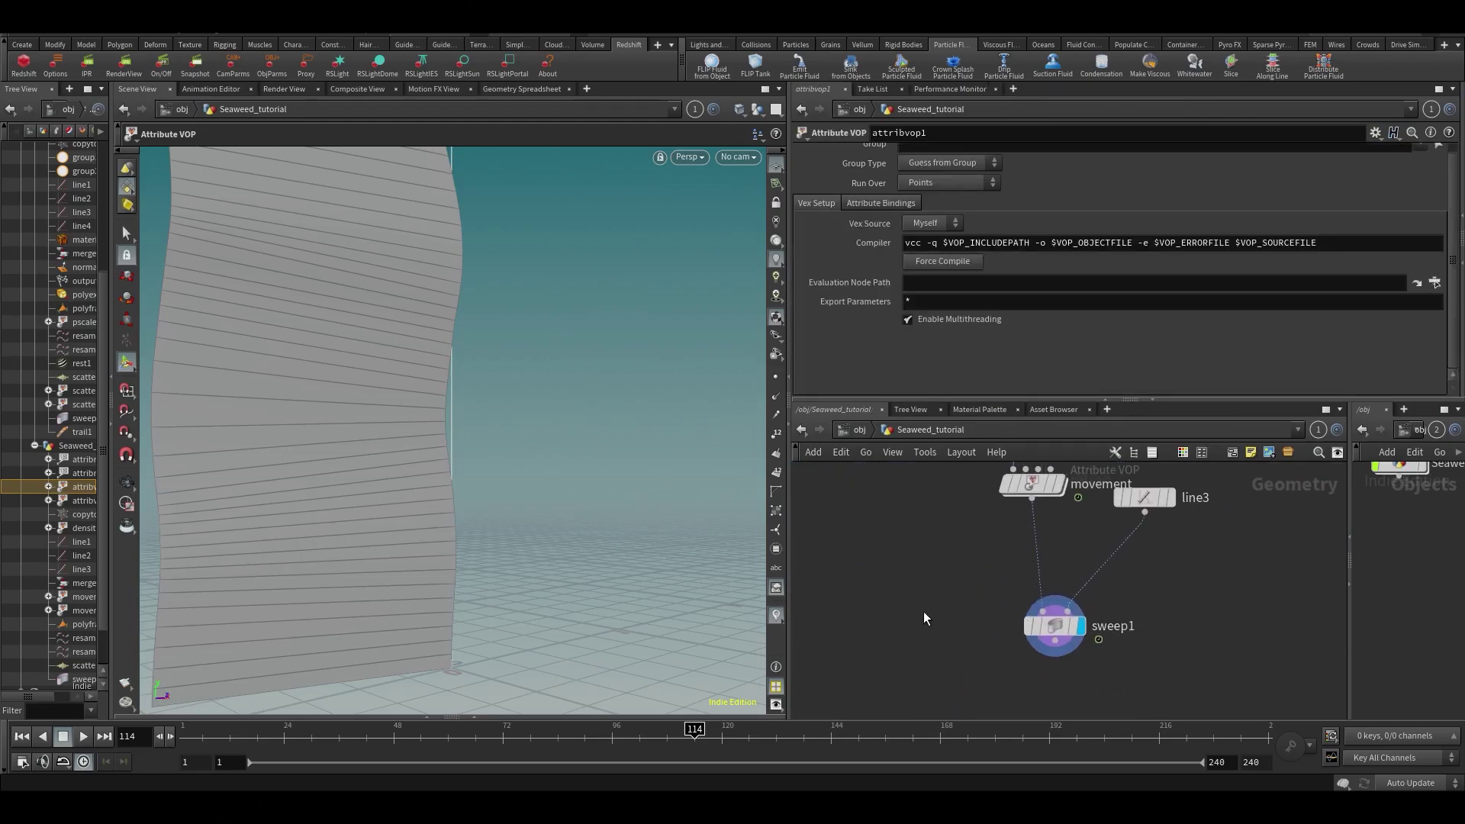
pyautogui.click(1045, 625)
pyautogui.moveTo(981, 569); pyautogui.dragTo(985, 711, button='middle')
pyautogui.moveTo(1134, 482); pyautogui.dragTo(1158, 649, button='middle')
pyautogui.click(1118, 560)
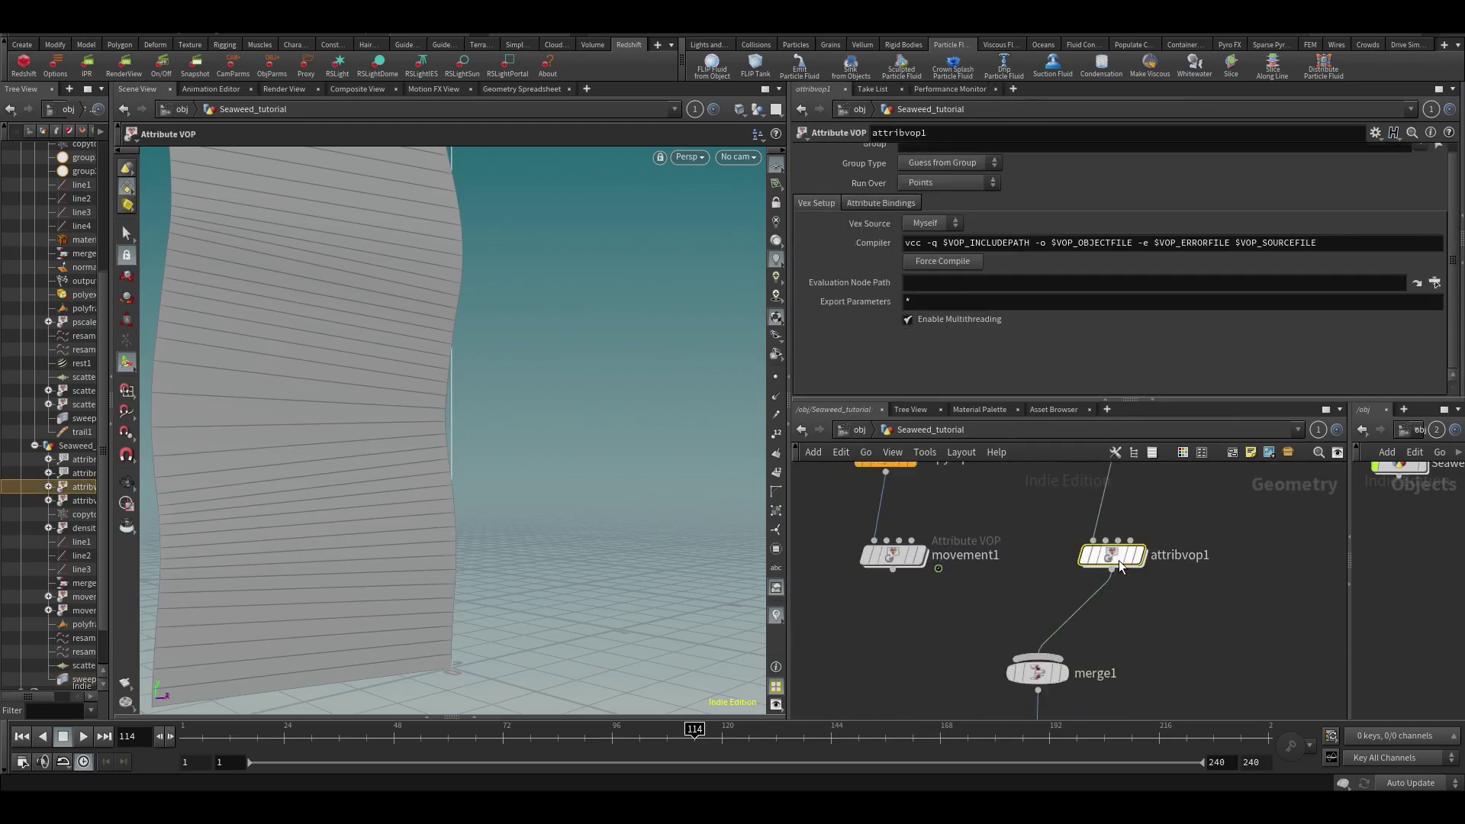
pyautogui.doubleClick(1118, 560)
pyautogui.hotkey('ctrl', 'b')
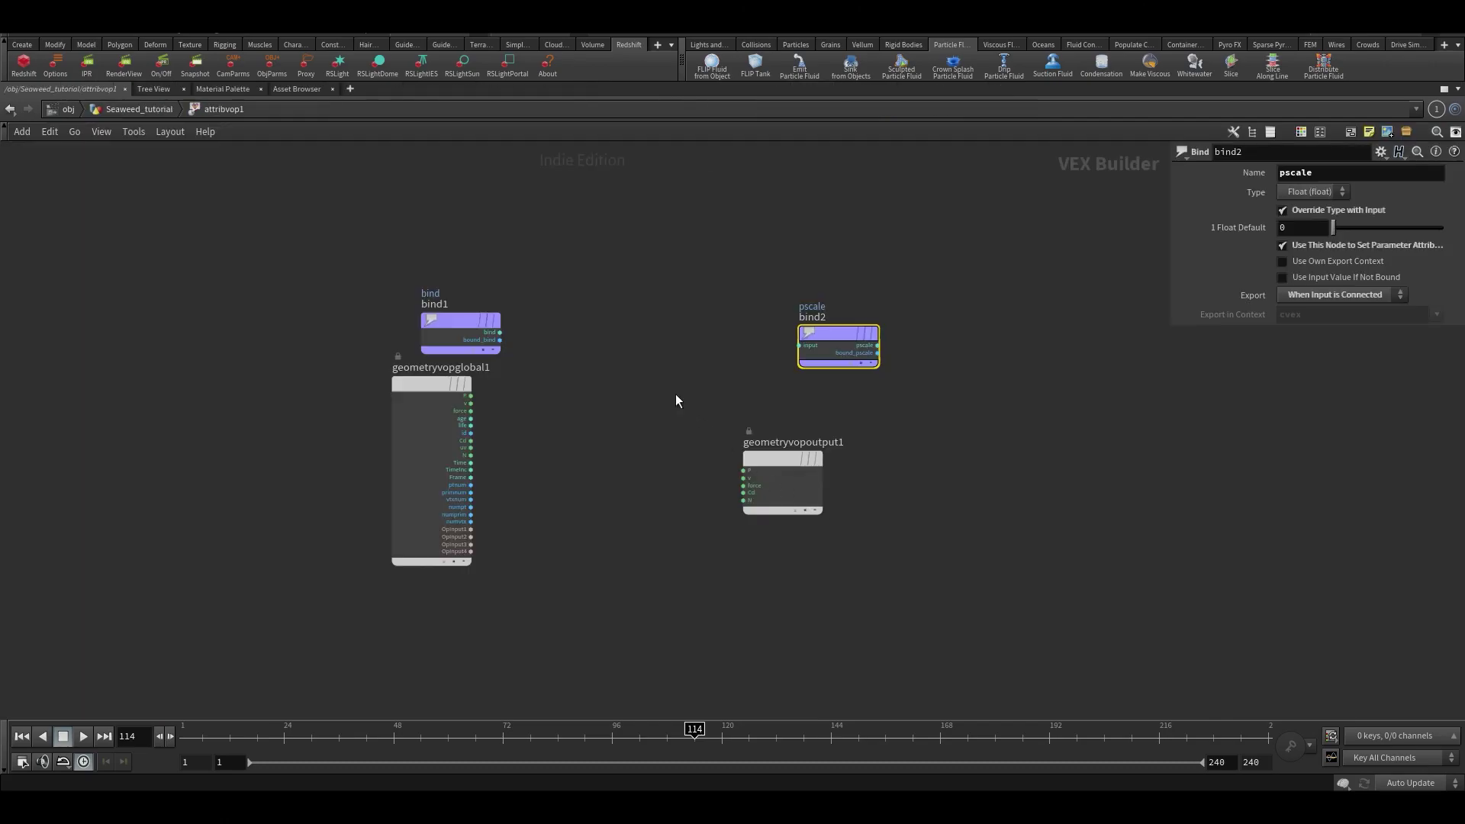
# Wire bind1's output into the pscale export's input, and set bind1's name parameter to curveu
pyautogui.click(498, 337)
pyautogui.click(800, 346)
pyautogui.scroll(2, 555, 294)
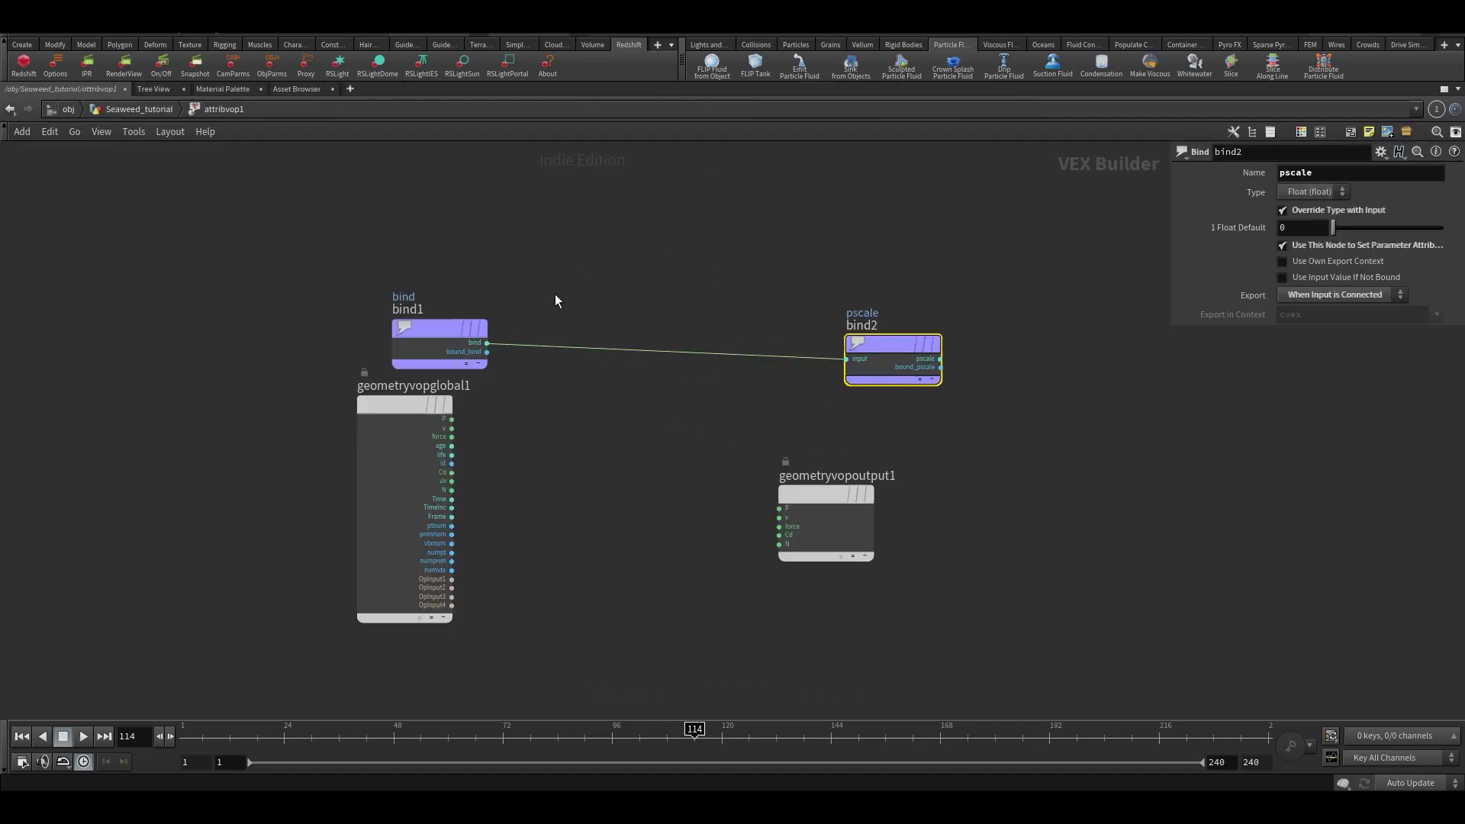
pyautogui.click(445, 326)
pyautogui.doubleClick(1302, 173)
pyautogui.write('curveu')
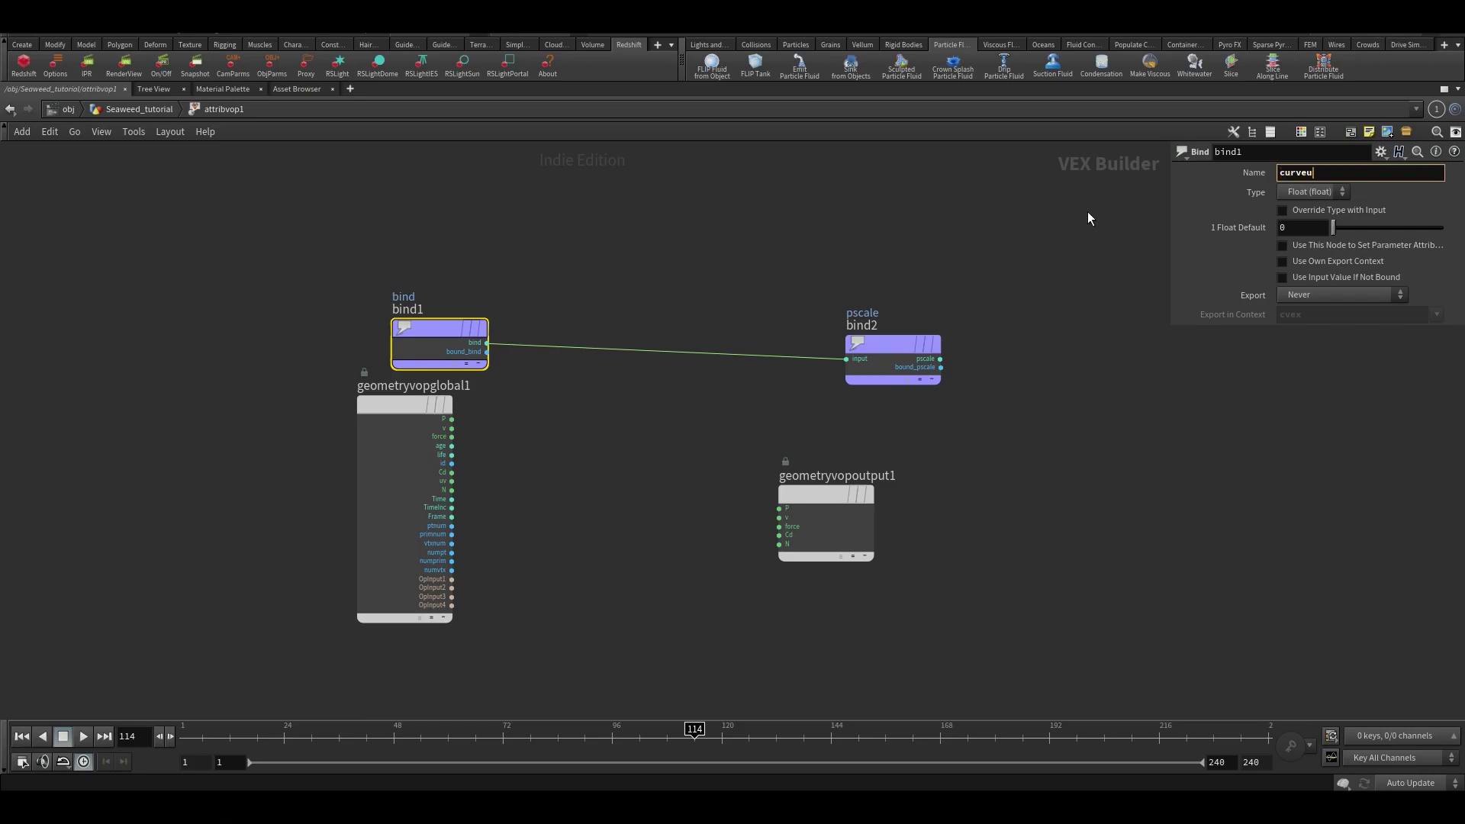
pyautogui.press('Return')
# Insert a Ramp Parameter node between the curveu bind and the pscale export, and set its ramp type to Spline Ramp (float)
pyautogui.moveTo(877, 350); pyautogui.dragTo(978, 331)
pyautogui.press('Tab')
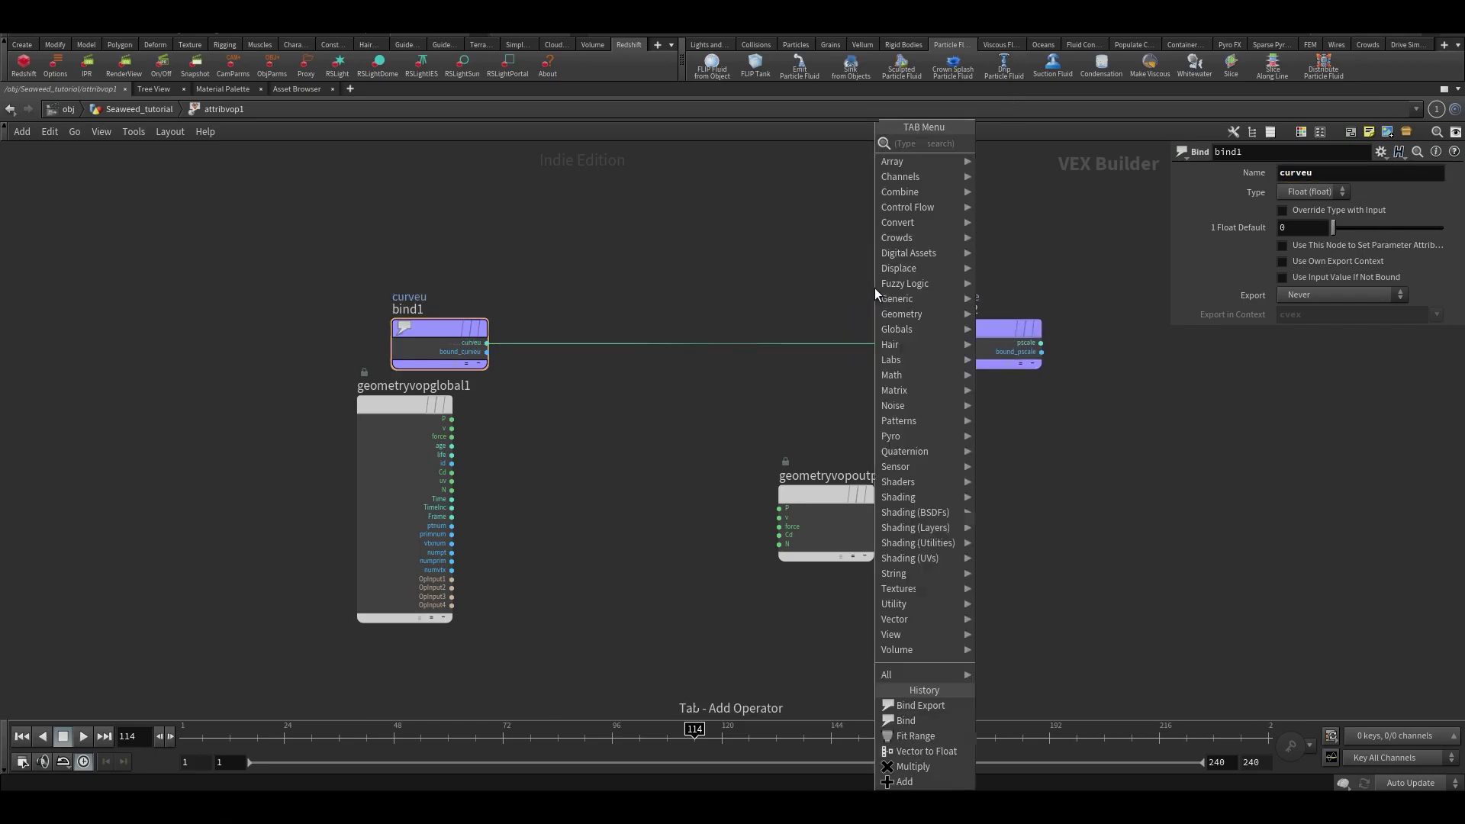
pyautogui.write('ram')
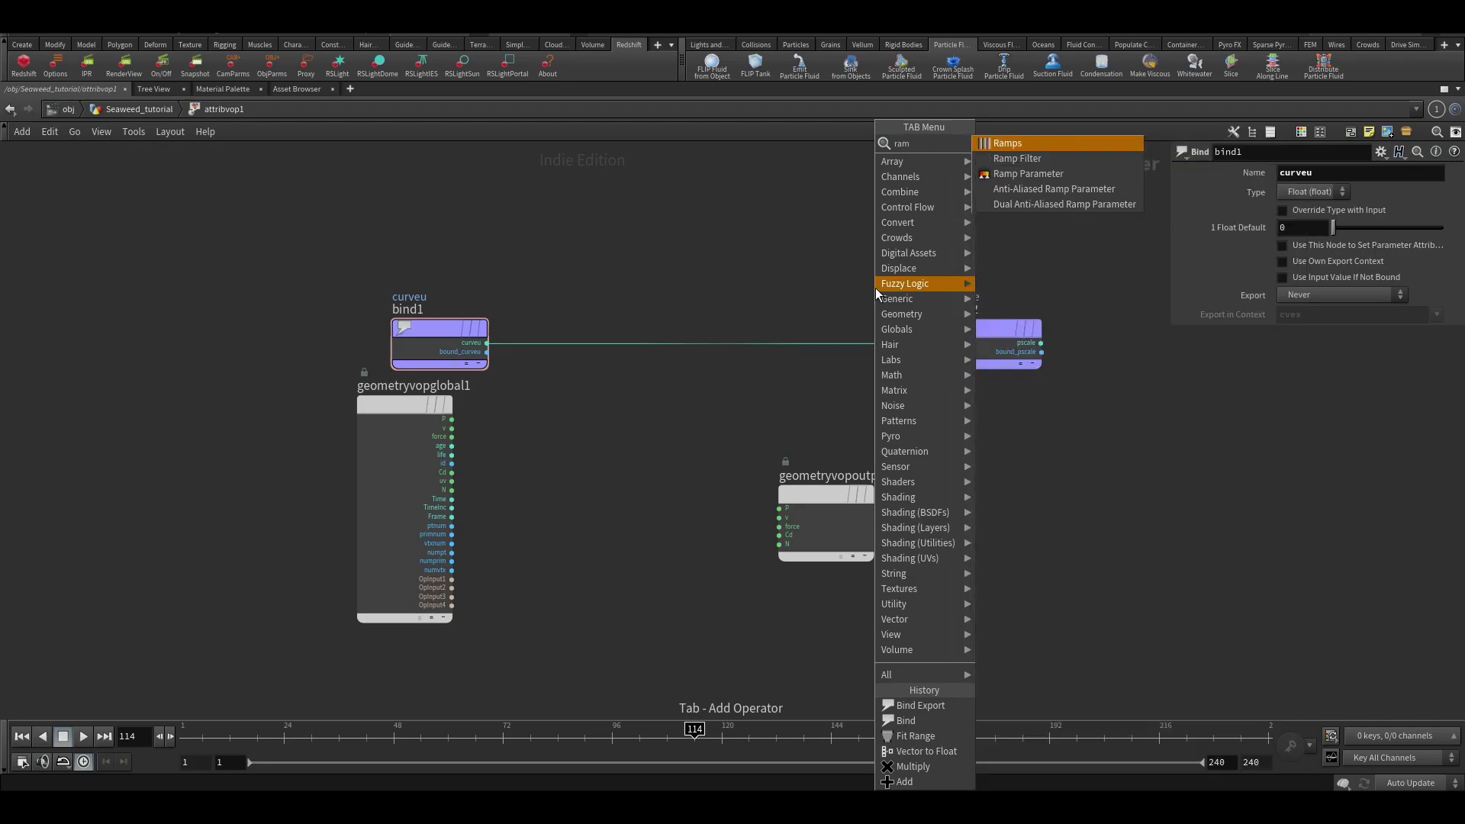
pyautogui.press('Down')
pyautogui.press('Down')
pyautogui.press('Return')
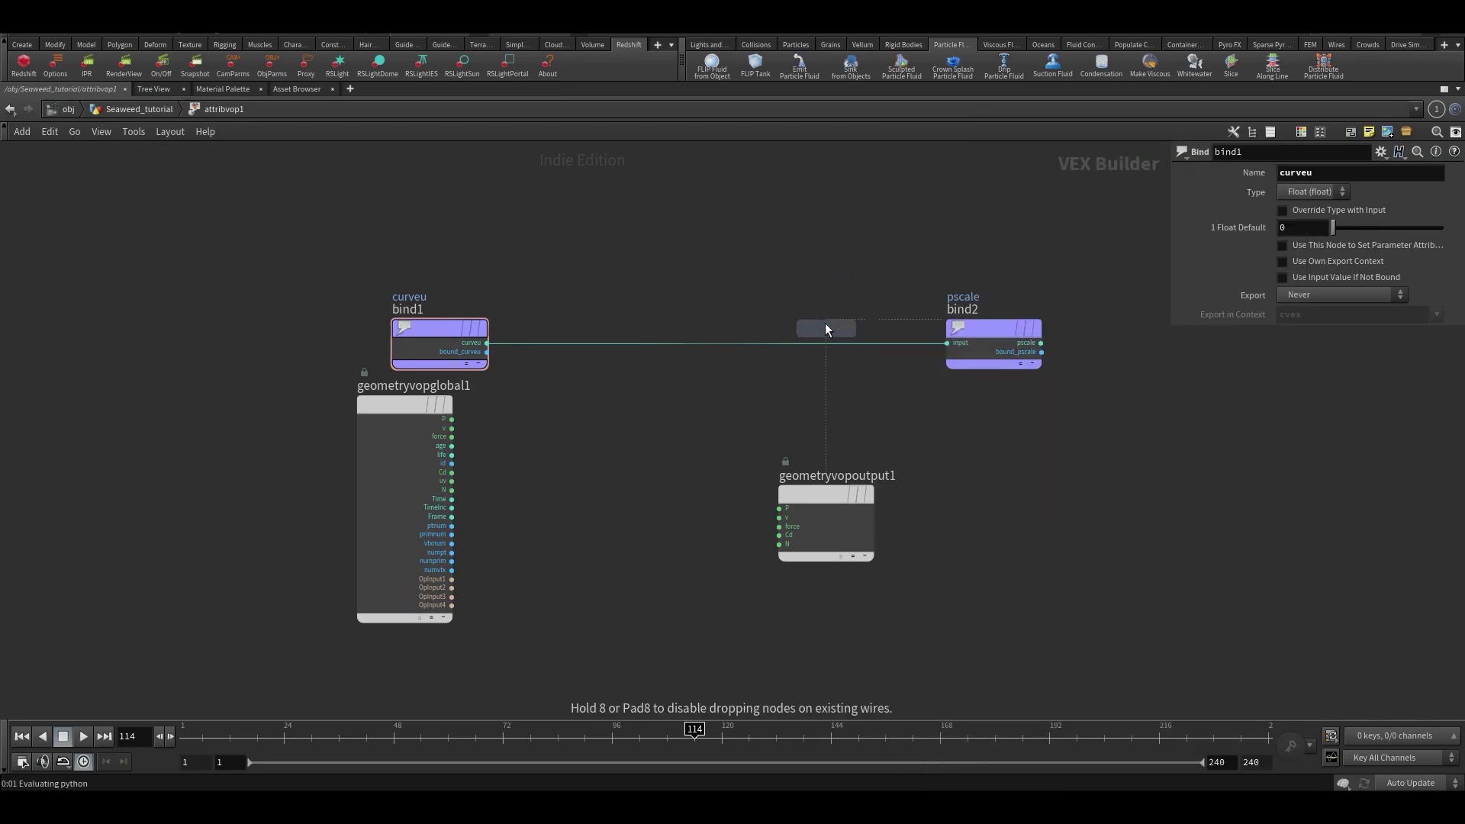
pyautogui.click(702, 308)
pyautogui.click(1331, 229)
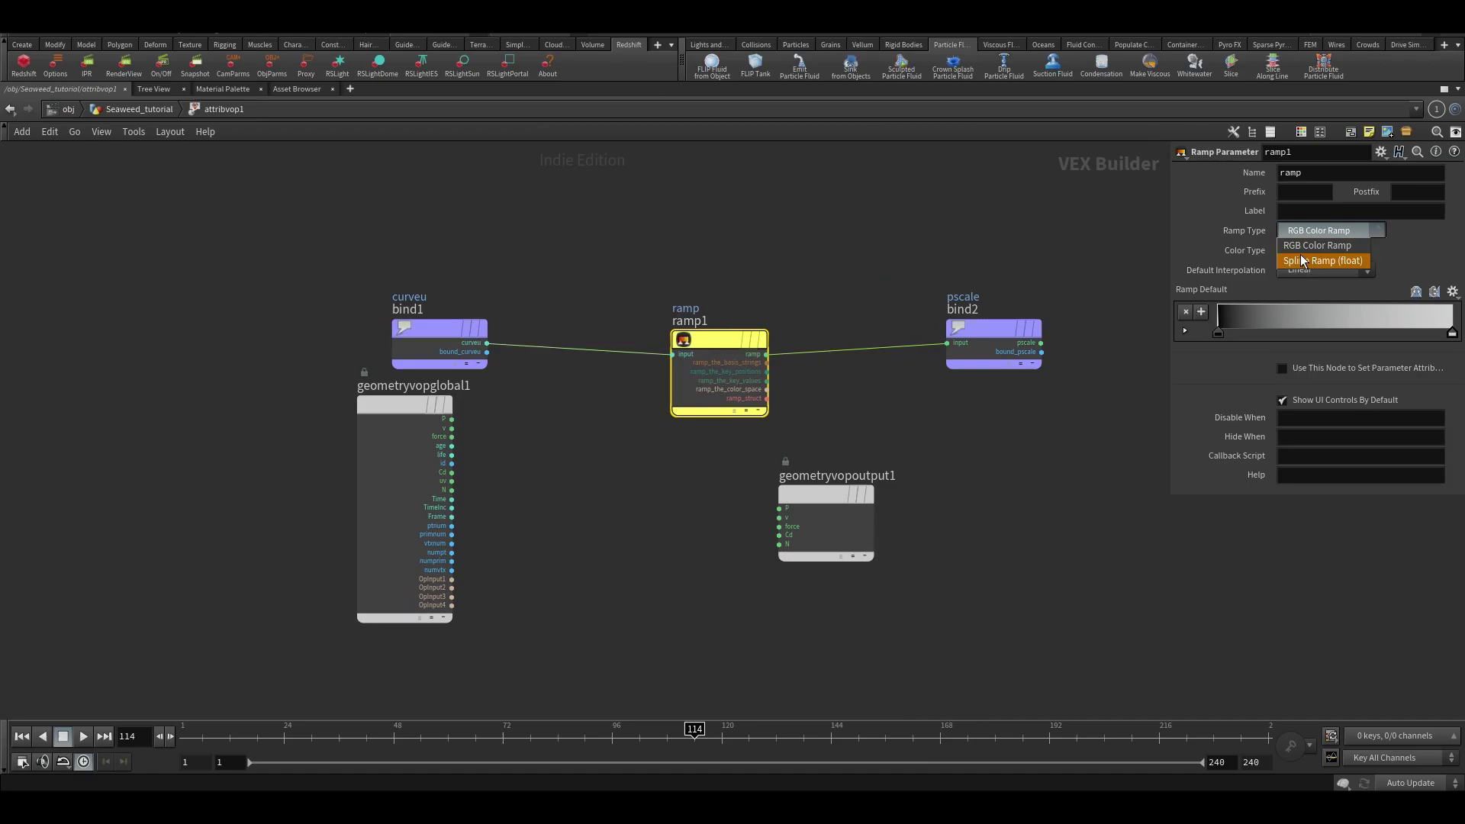
pyautogui.click(1325, 258)
# Back in the geometry network, raise the end point of attribvop1's ramp to about 0.57 and its start point to about 0.53
pyautogui.press('u')
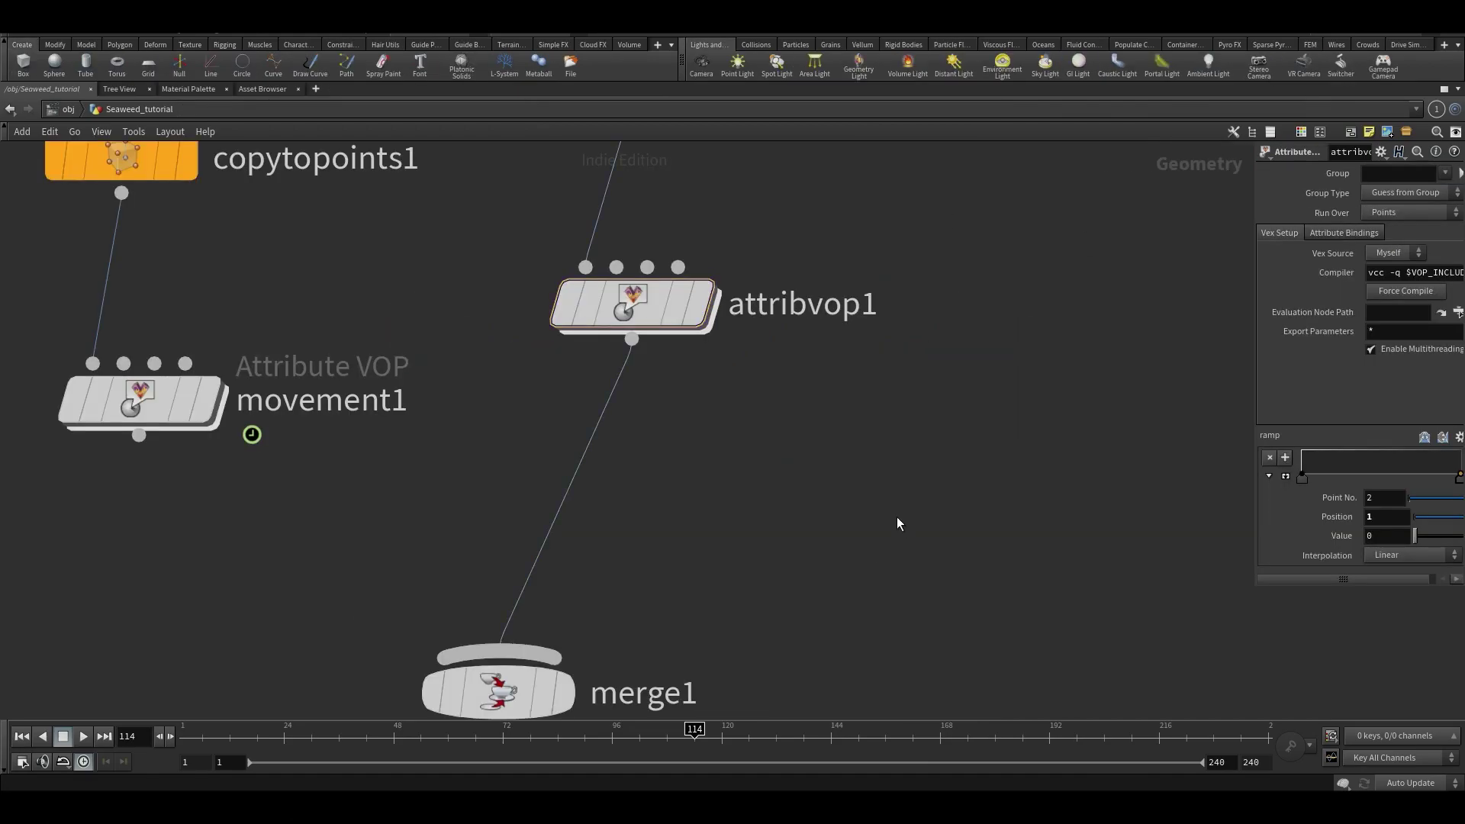
pyautogui.hotkey('ctrl', 'b')
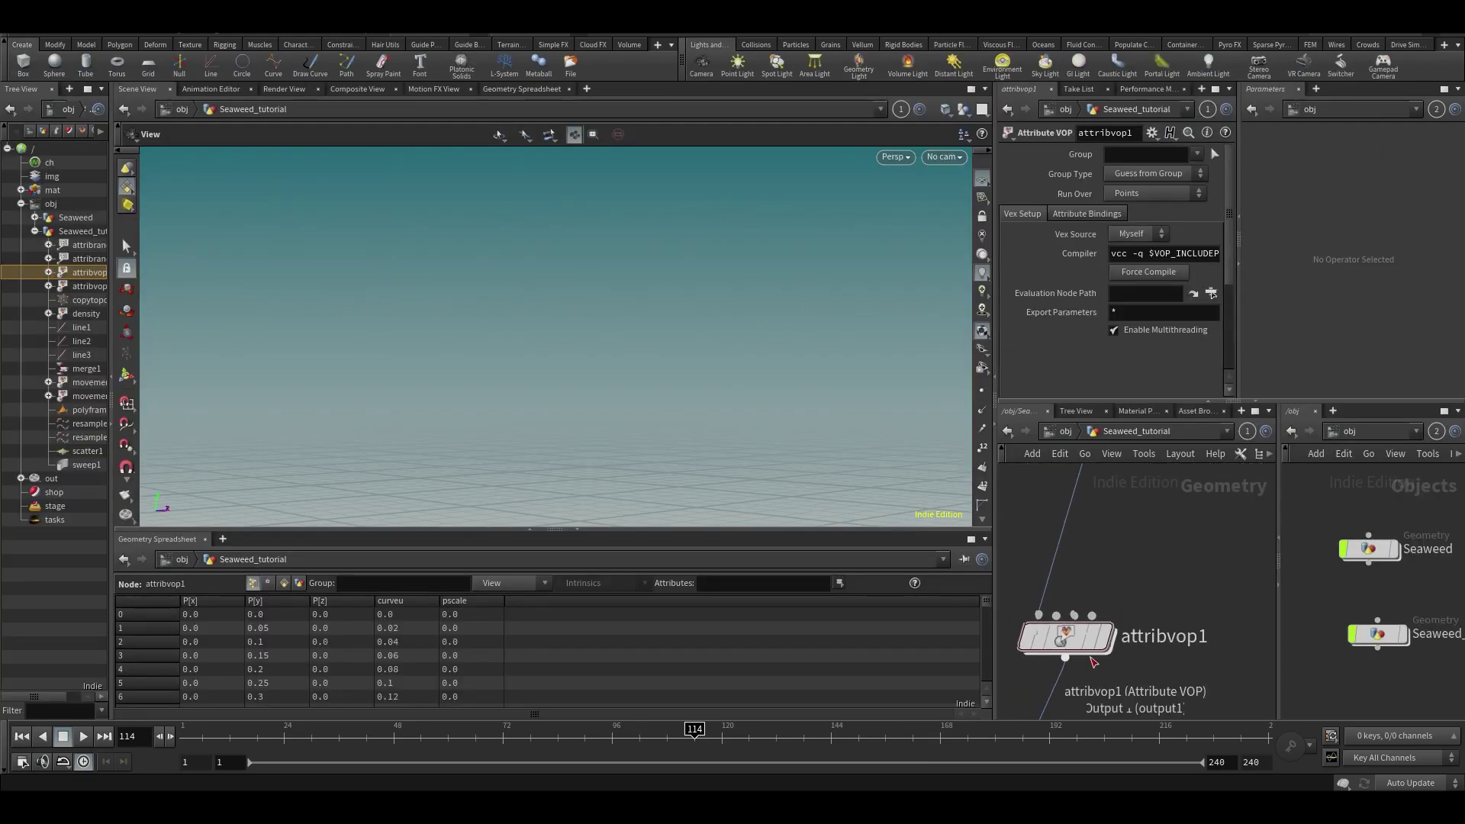
pyautogui.scroll(-3, 1095, 658)
pyautogui.moveTo(1105, 661); pyautogui.dragTo(1153, 432, button='middle')
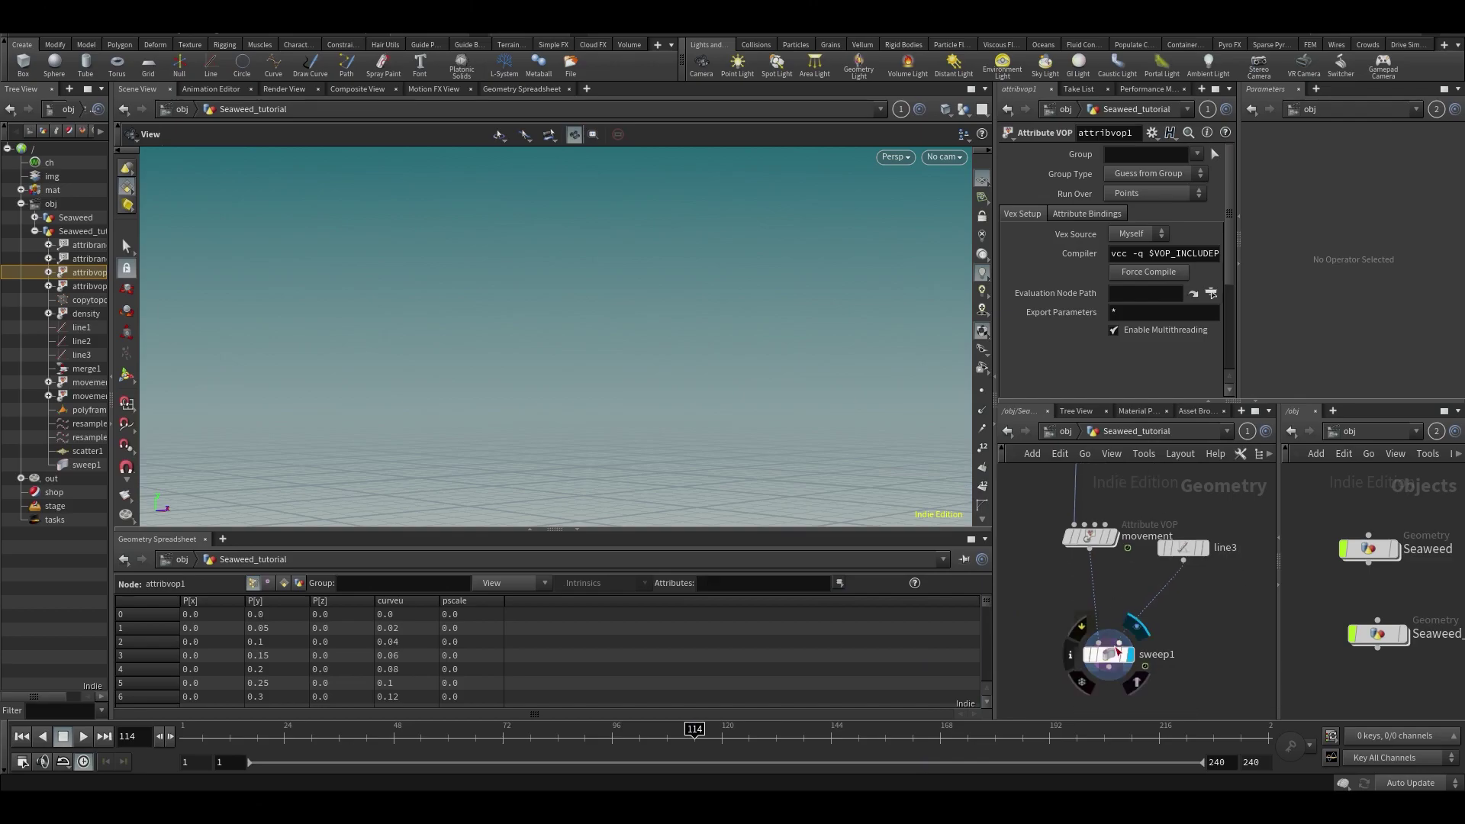
pyautogui.click(1119, 643)
pyautogui.press('Escape')
pyautogui.moveTo(1135, 622); pyautogui.dragTo(1129, 688, button='middle')
pyautogui.scroll(-3, 1125, 337)
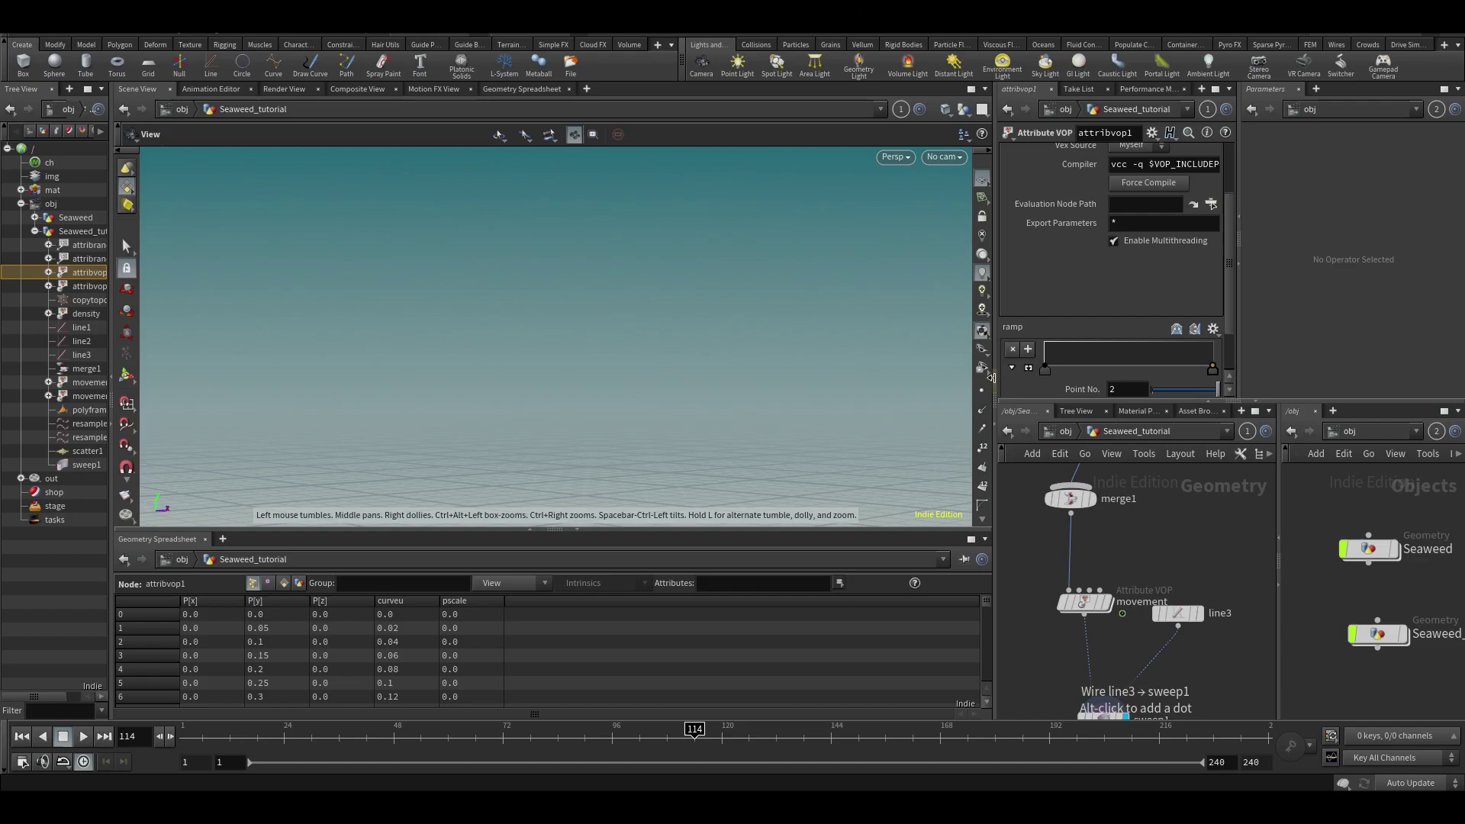
pyautogui.moveTo(999, 375); pyautogui.dragTo(791, 376)
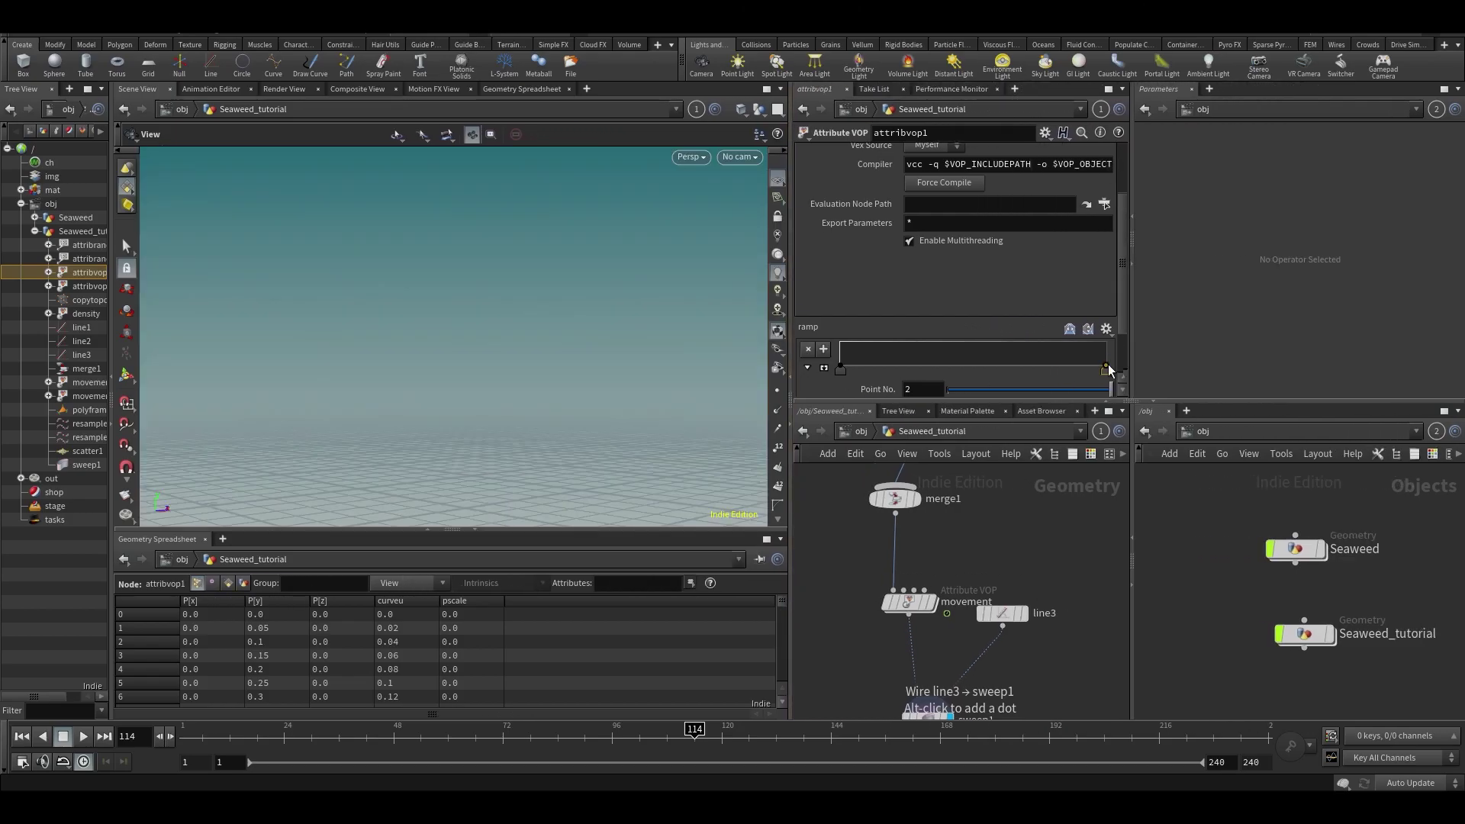
pyautogui.moveTo(1105, 369); pyautogui.dragTo(1105, 352)
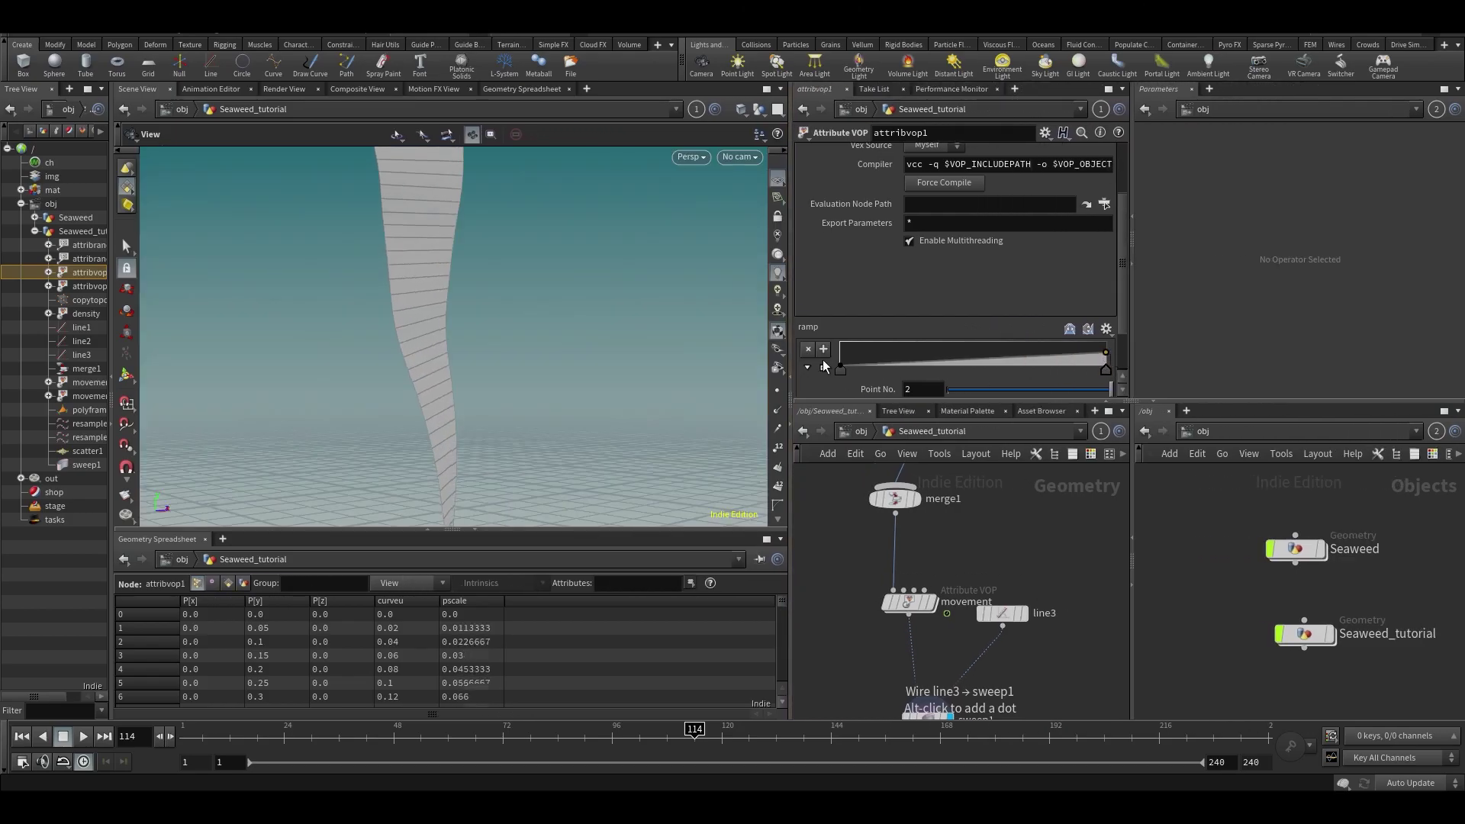
pyautogui.moveTo(842, 372); pyautogui.dragTo(840, 353)
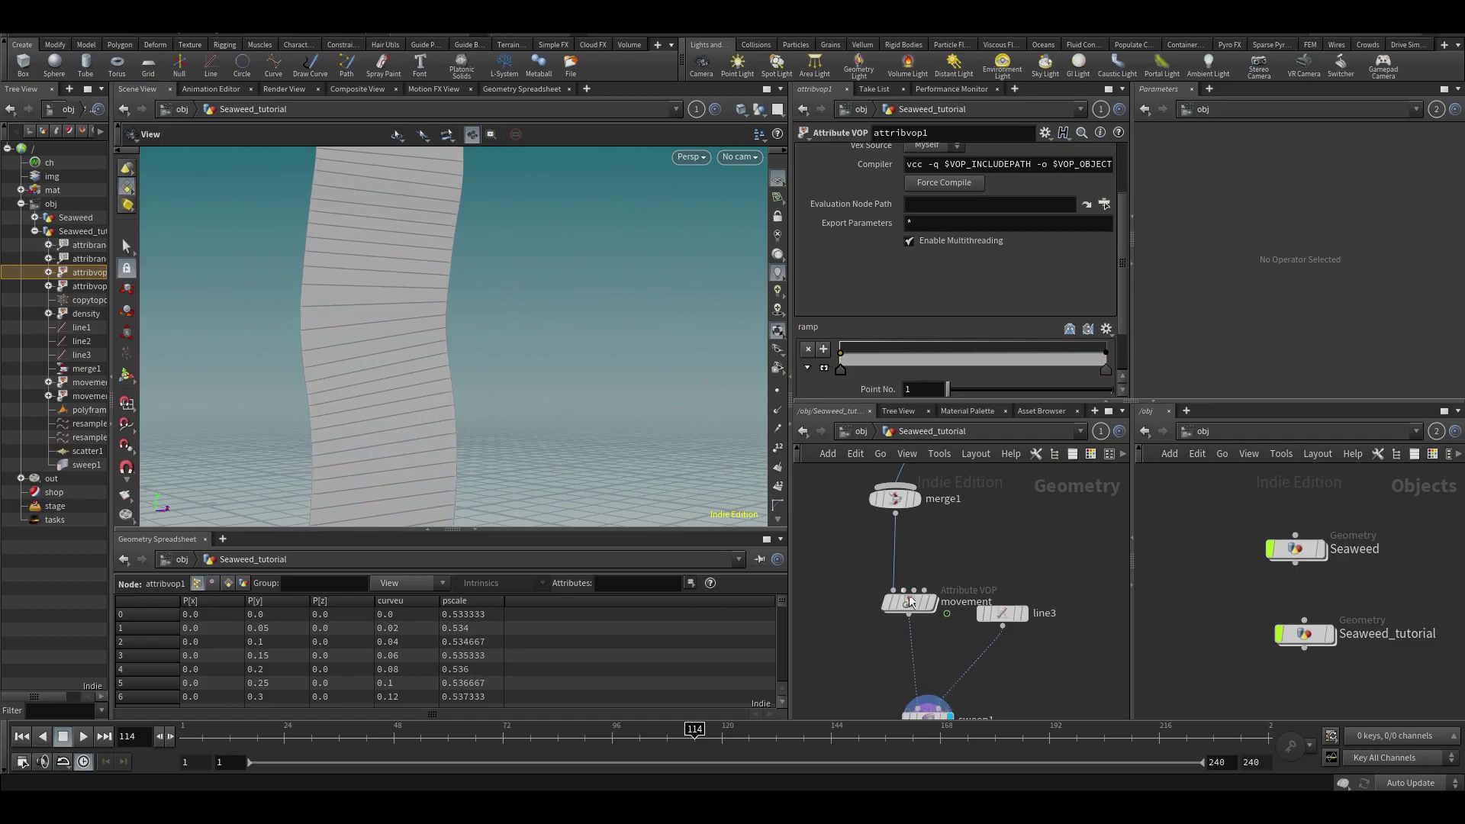
# Inside attribvop1, insert a Multiply node on the wire between ramp1 and the pscale export
pyautogui.moveTo(1038, 518); pyautogui.dragTo(1010, 701, button='middle')
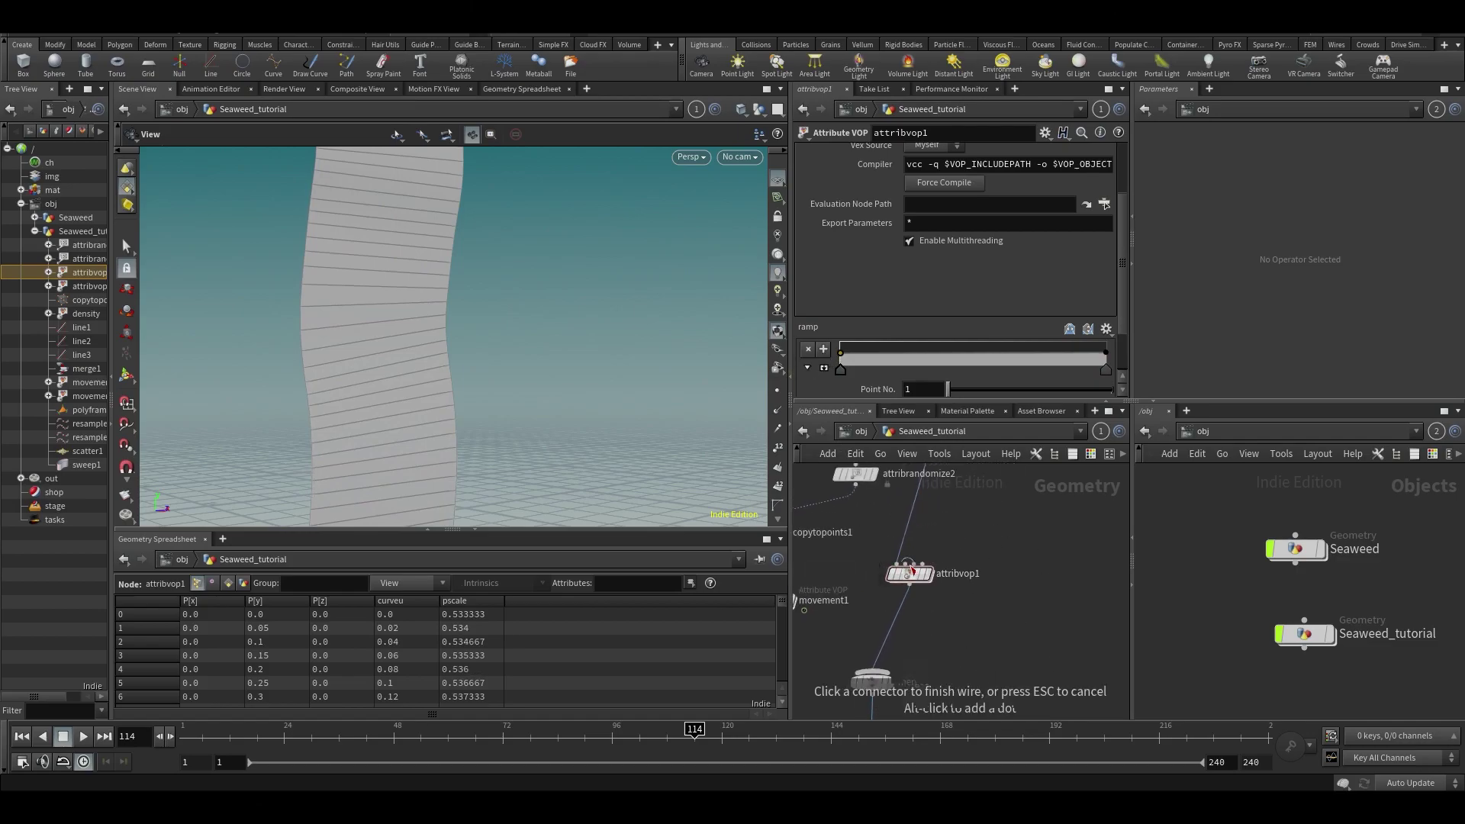
pyautogui.click(915, 576)
pyautogui.doubleClick(915, 575)
pyautogui.scroll(3, 892, 600)
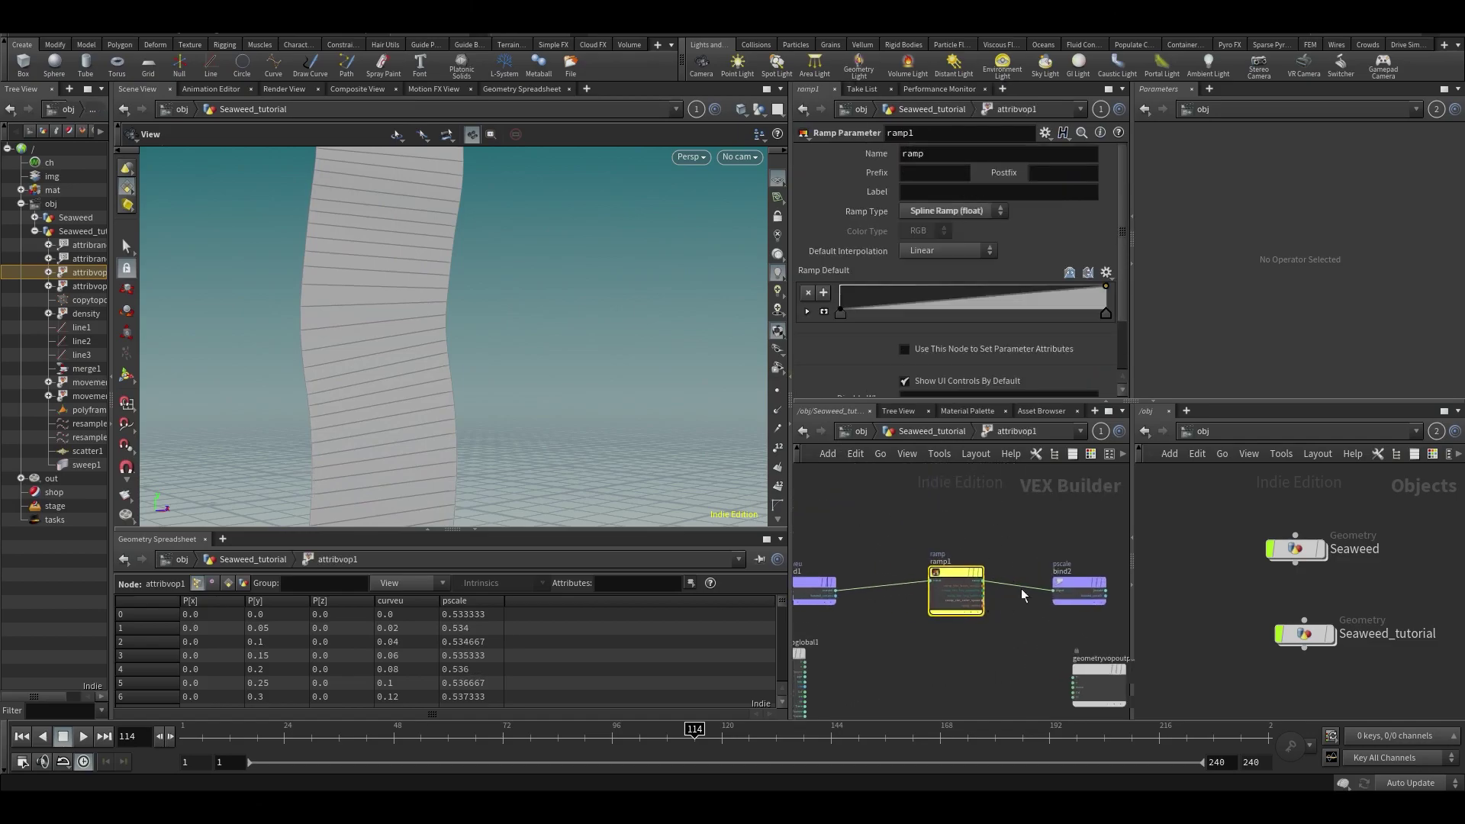
pyautogui.moveTo(892, 599); pyautogui.dragTo(899, 595, button='middle')
pyautogui.moveTo(998, 623); pyautogui.dragTo(859, 601, button='middle')
pyautogui.scroll(1, 954, 557)
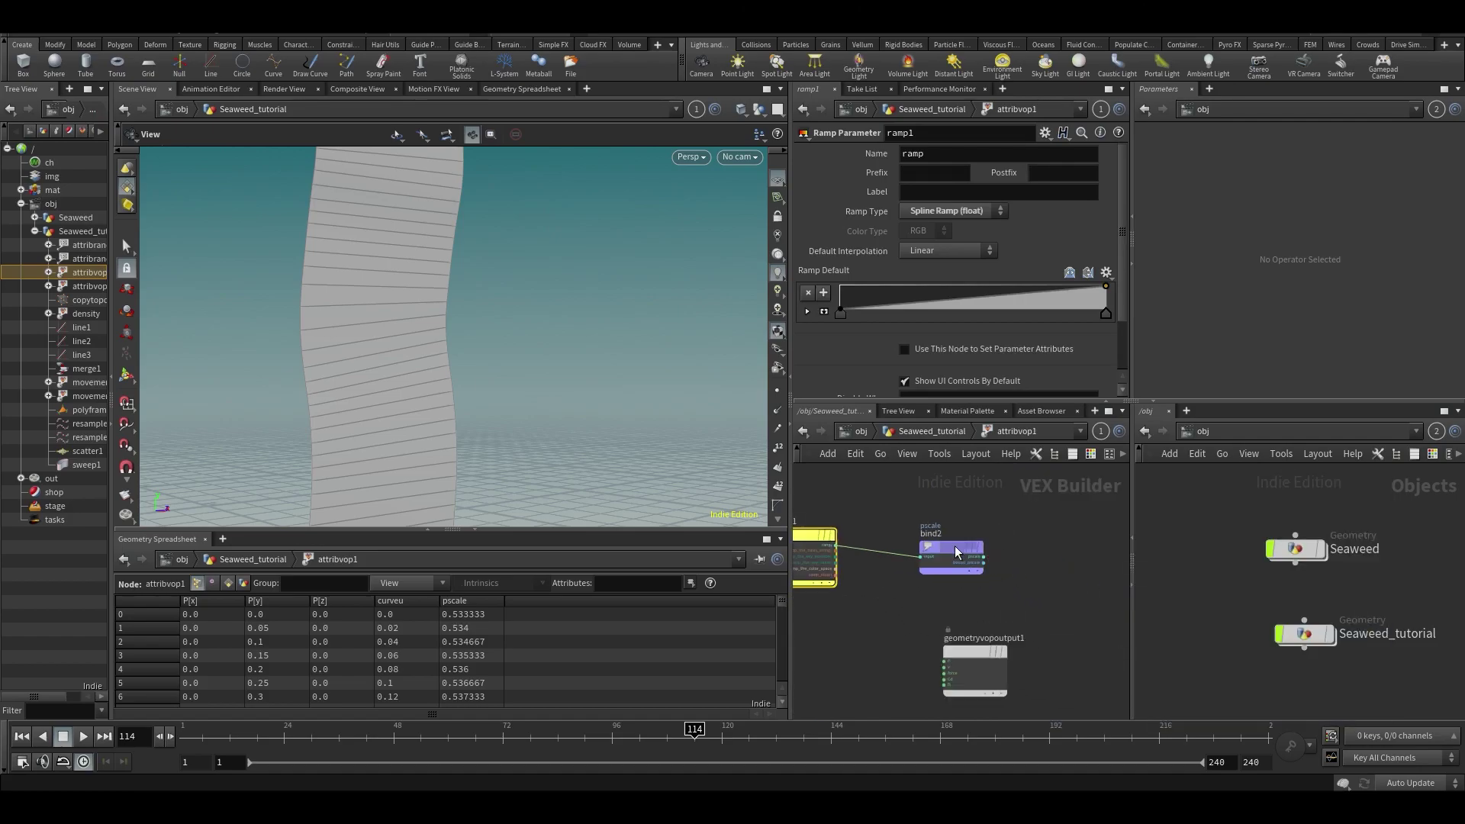
pyautogui.moveTo(935, 544); pyautogui.dragTo(981, 528)
pyautogui.press('Tab')
pyautogui.write('mul')
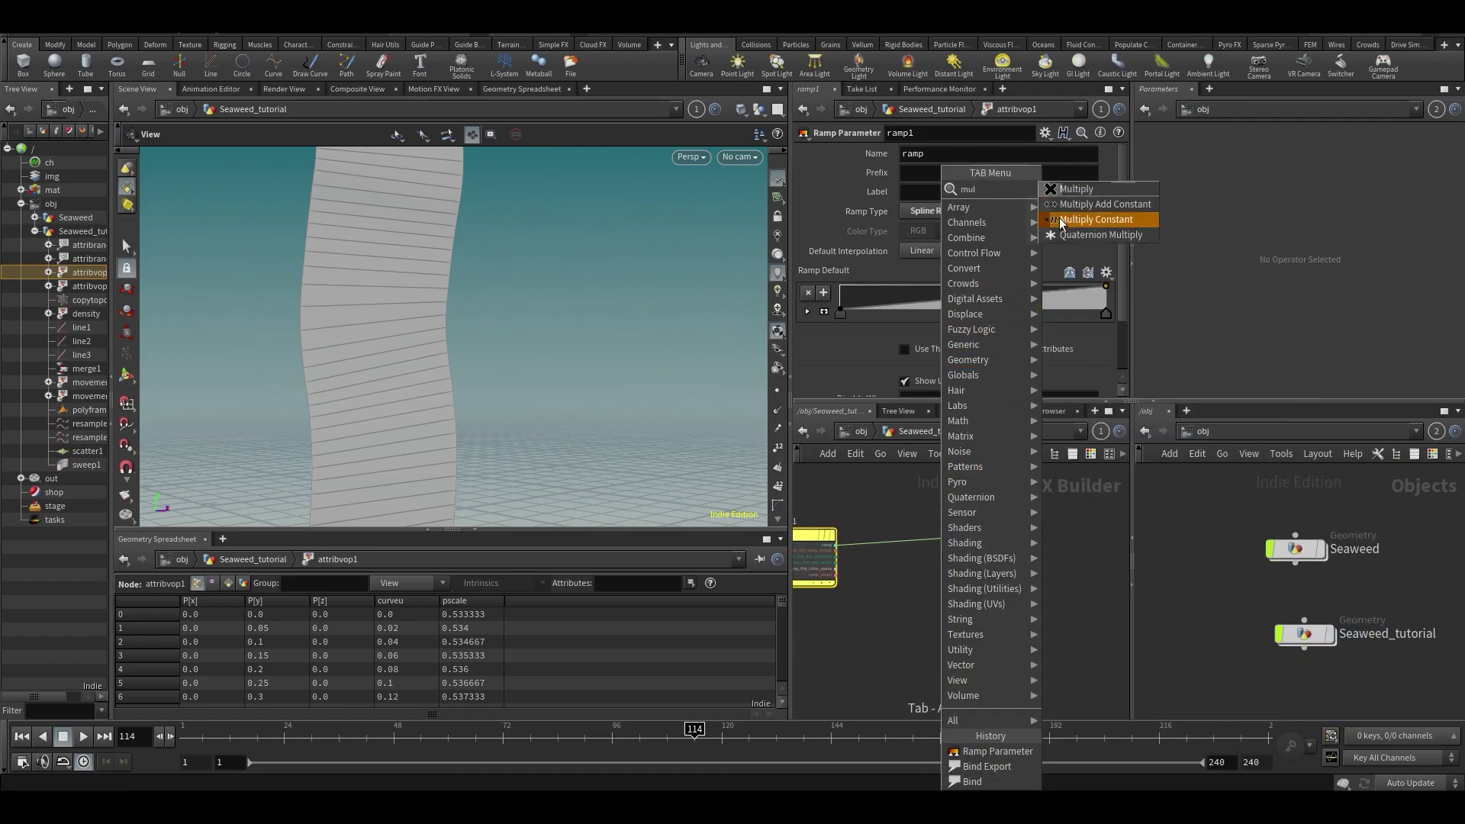
pyautogui.click(1066, 191)
pyautogui.click(886, 556)
pyautogui.moveTo(885, 556); pyautogui.dragTo(883, 546)
pyautogui.moveTo(874, 572); pyautogui.dragTo(981, 557, button='middle')
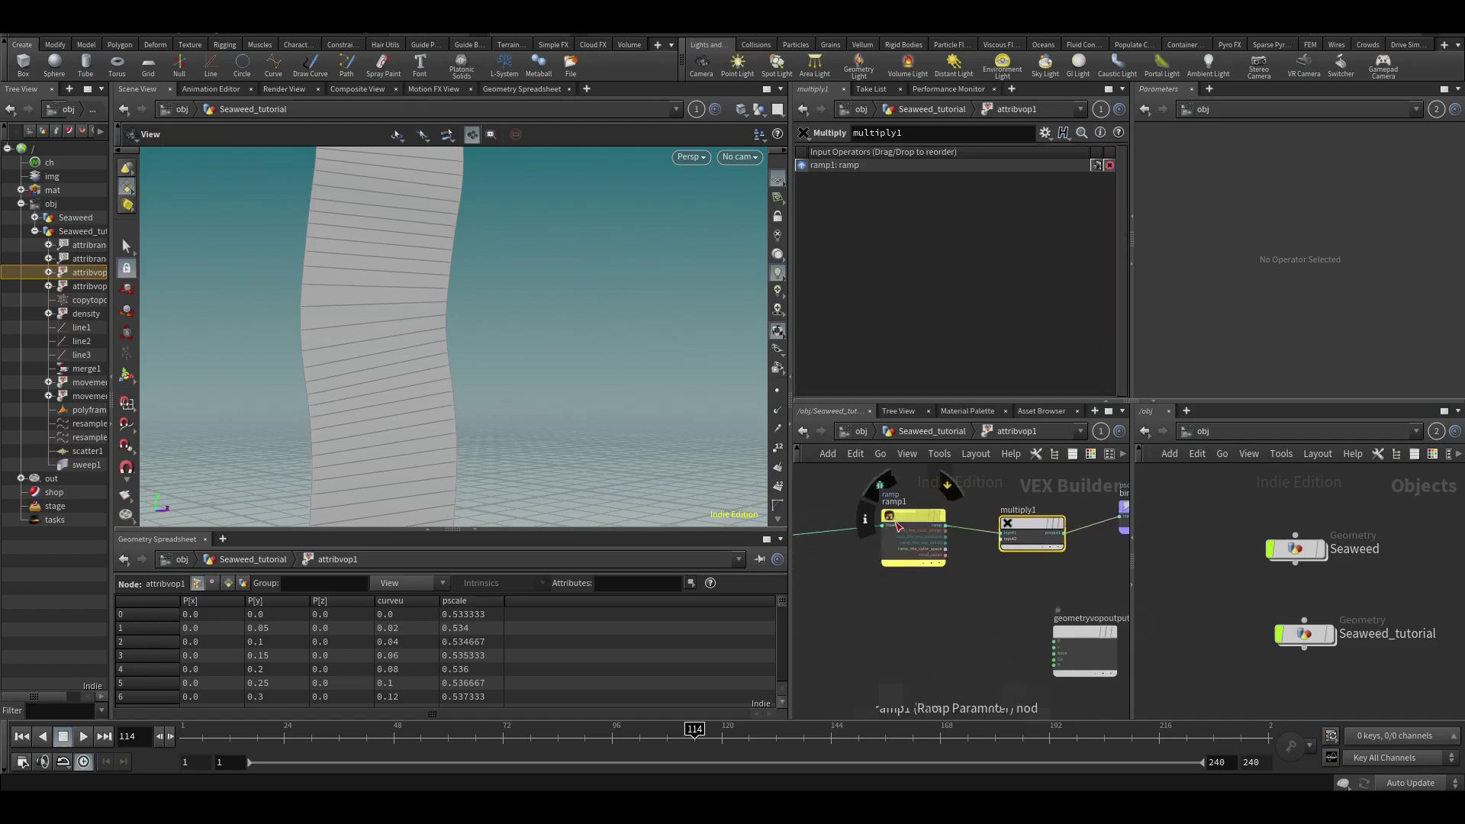
# Promote the second input of multiply1 to a parameter on attribvop1
pyautogui.moveTo(882, 525); pyautogui.dragTo(894, 529)
pyautogui.moveTo(934, 633); pyautogui.dragTo(990, 624, button='middle')
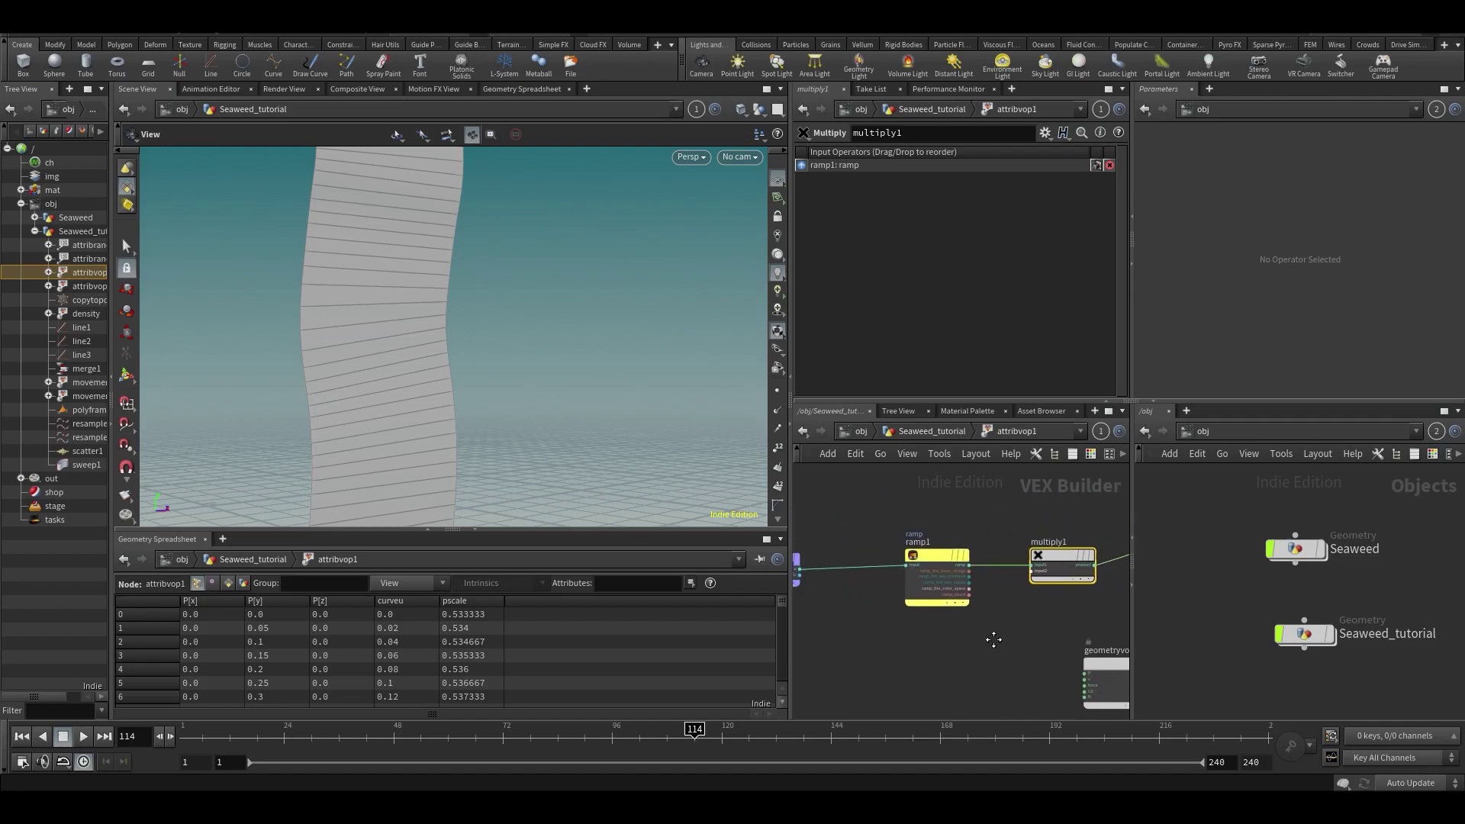
pyautogui.moveTo(894, 517); pyautogui.dragTo(920, 610)
pyautogui.moveTo(935, 674); pyautogui.dragTo(821, 650, button='middle')
pyautogui.scroll(4, 914, 547)
pyautogui.click(957, 520)
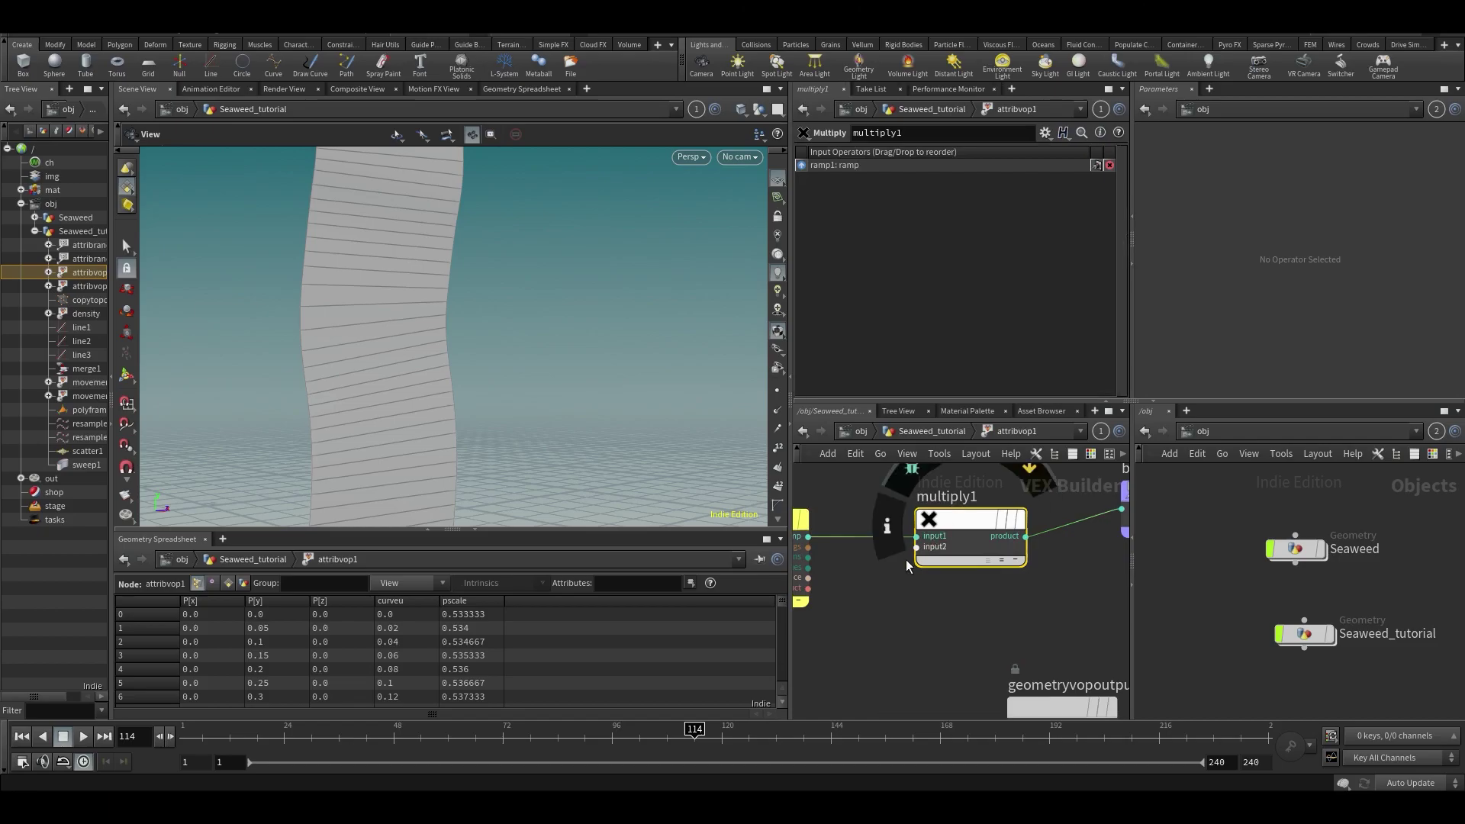
pyautogui.rightClick(916, 547)
pyautogui.click(954, 527)
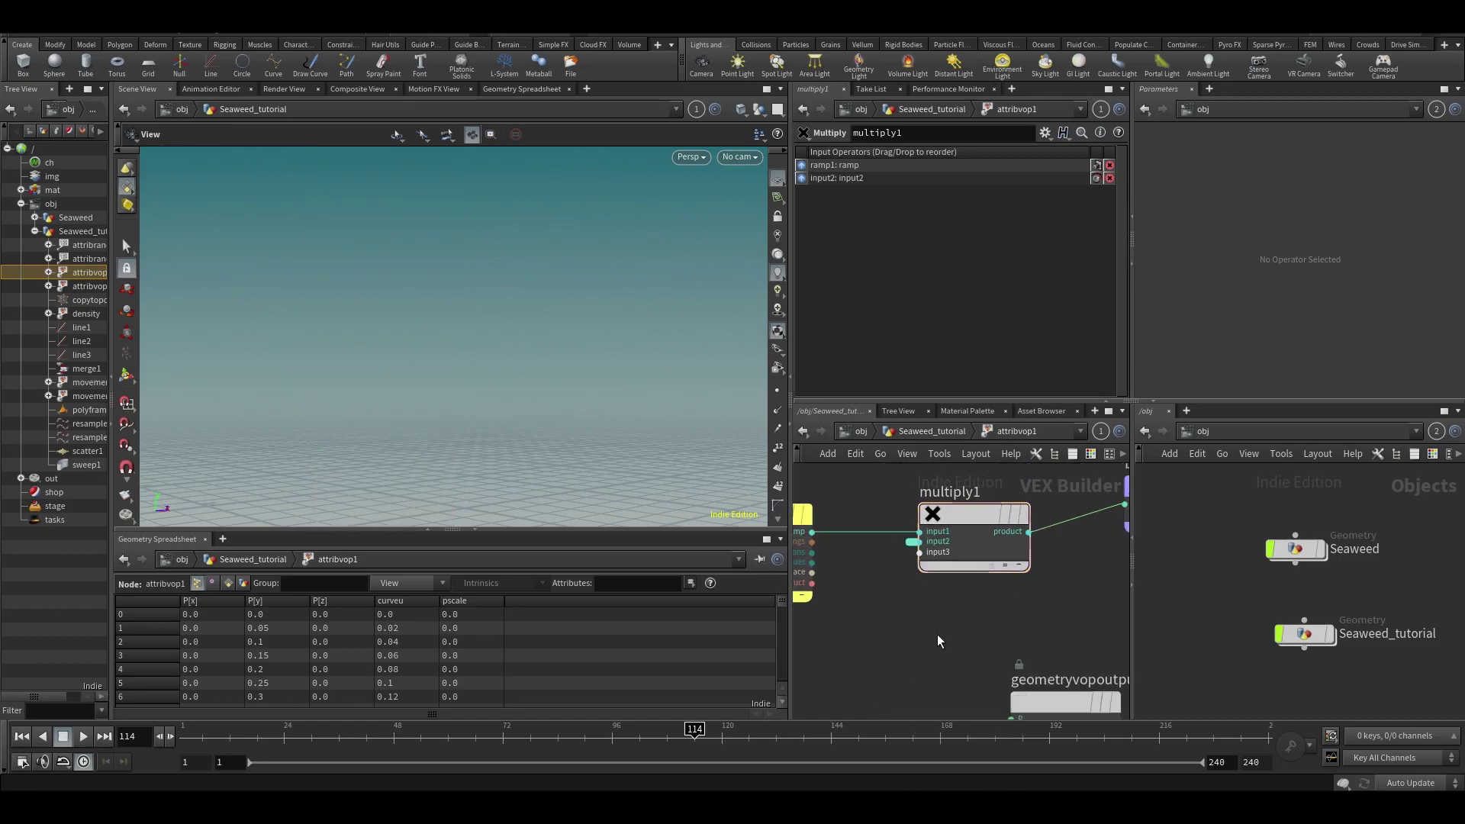
# Return to the geometry network and set attribvop1's Input Number 2 multiplier to 0.074, framing the thinned ribbon in the viewport
pyautogui.press('u')
pyautogui.scroll(-2, 999, 316)
pyautogui.moveTo(963, 389); pyautogui.dragTo(971, 389)
pyautogui.moveTo(412, 392); pyautogui.dragTo(448, 348)
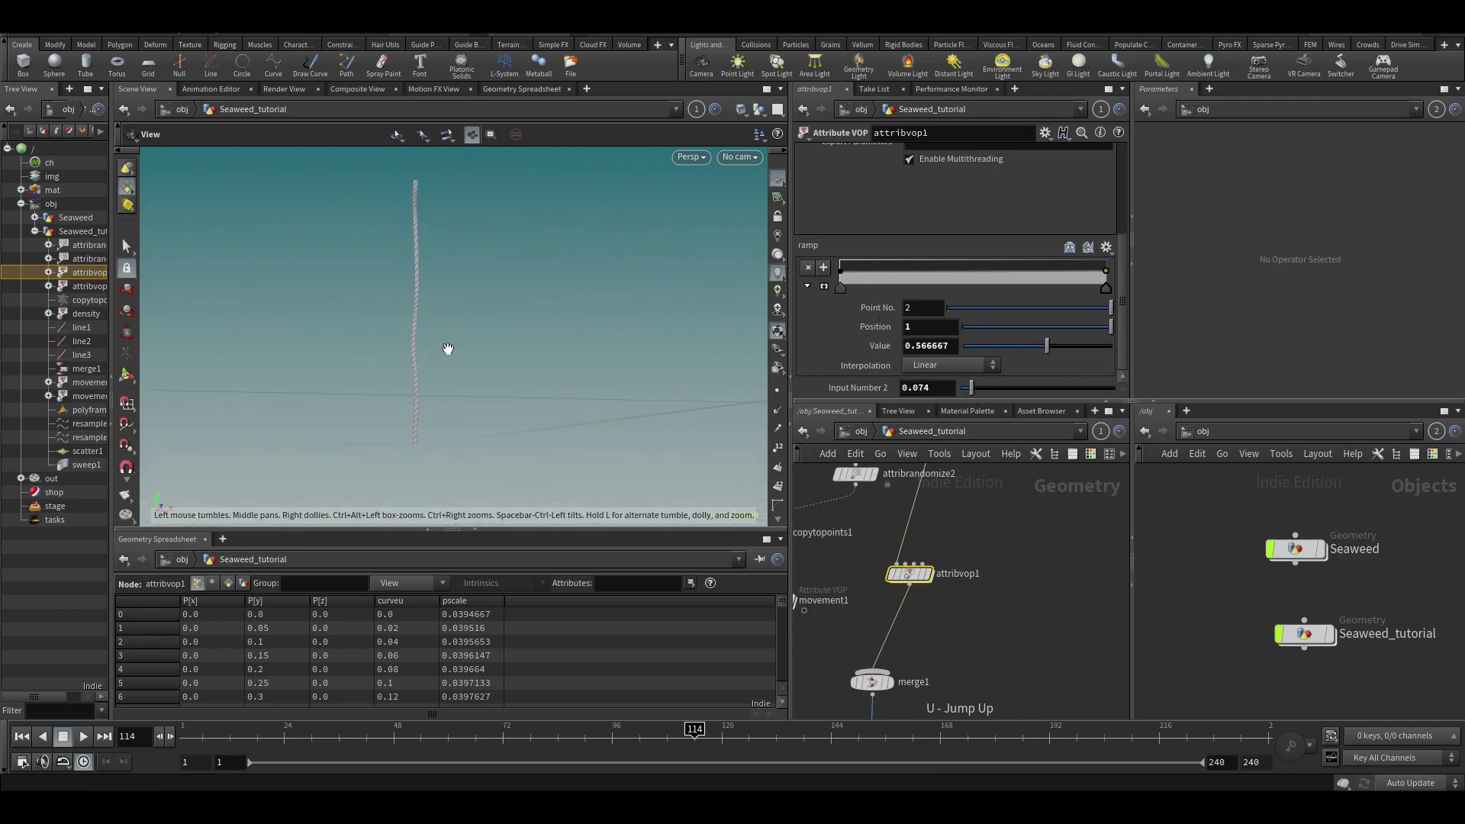
pyautogui.moveTo(448, 349); pyautogui.dragTo(554, 360, button='right')
# Taper the ribbon tip by adding a ramp point at about position 0.85 with value 0.63 and lowering the end point to 0
pyautogui.moveTo(1091, 271); pyautogui.dragTo(1065, 288)
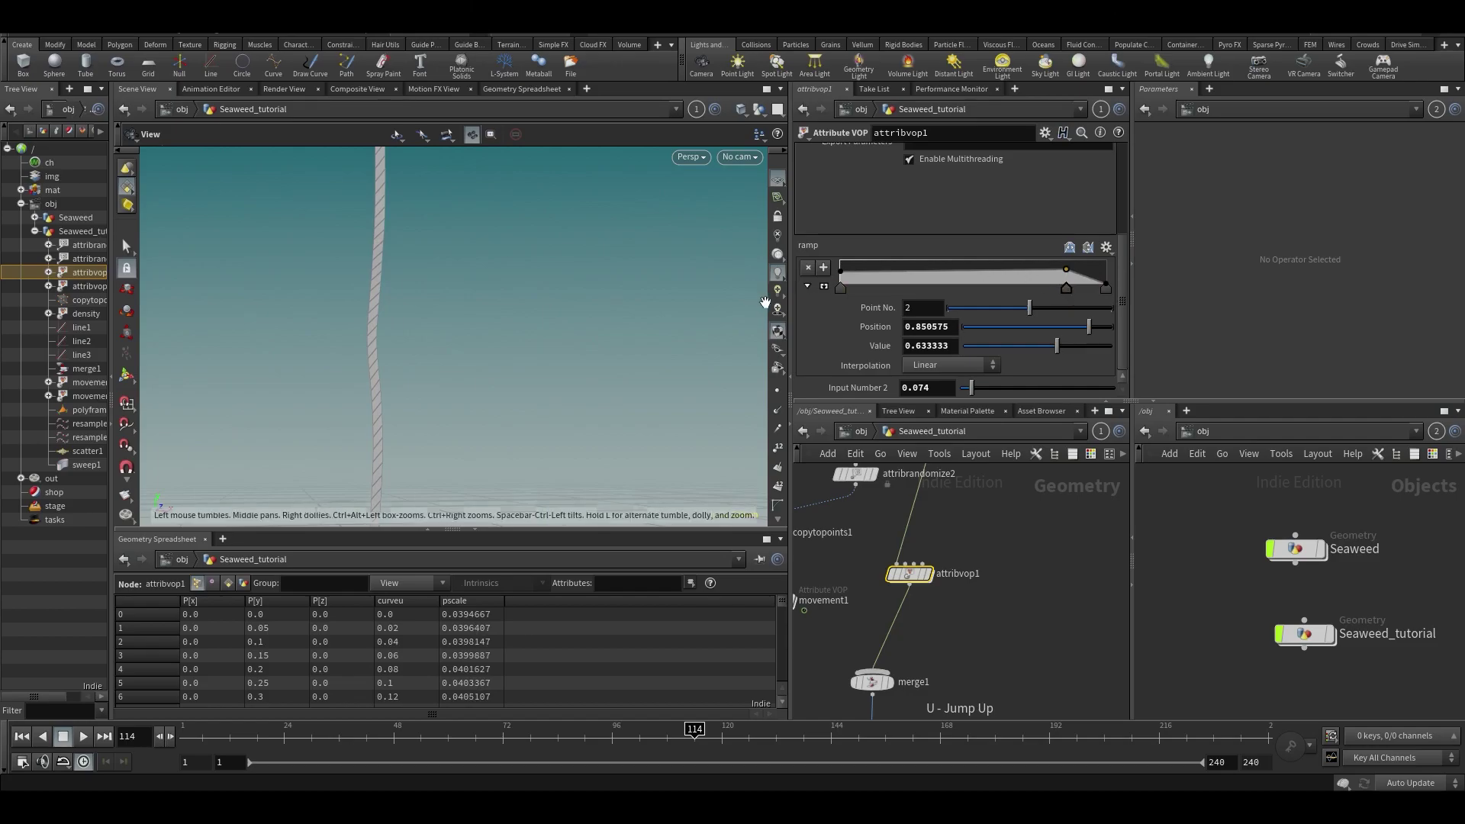
pyautogui.click(840, 289)
pyautogui.click(1104, 289)
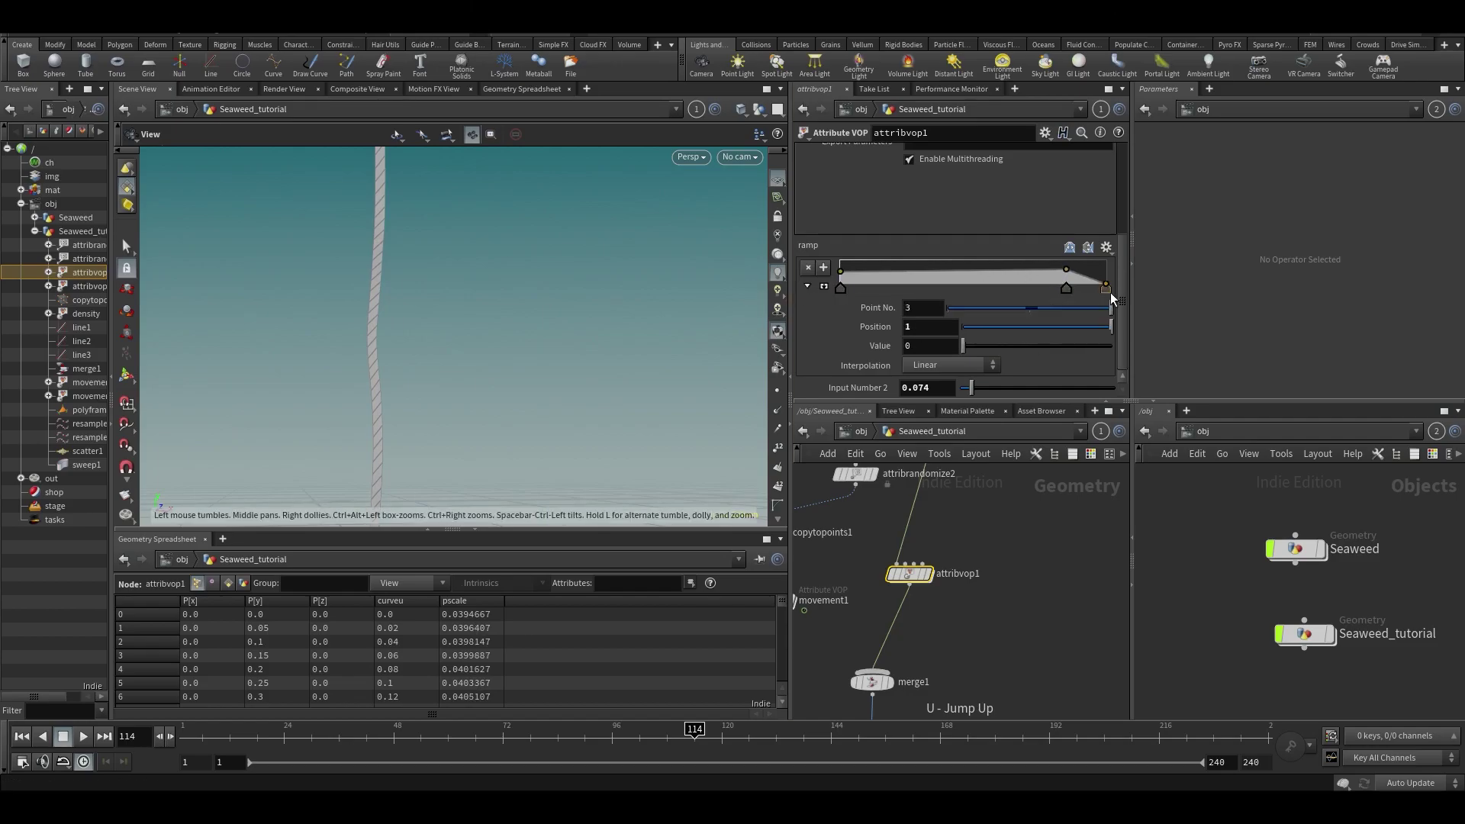
# Switch the width ramp's interpolation to Bezier to smooth the ribbon's taper
pyautogui.rightClick(1102, 286)
pyautogui.moveTo(1152, 290)
pyautogui.click(1282, 351)
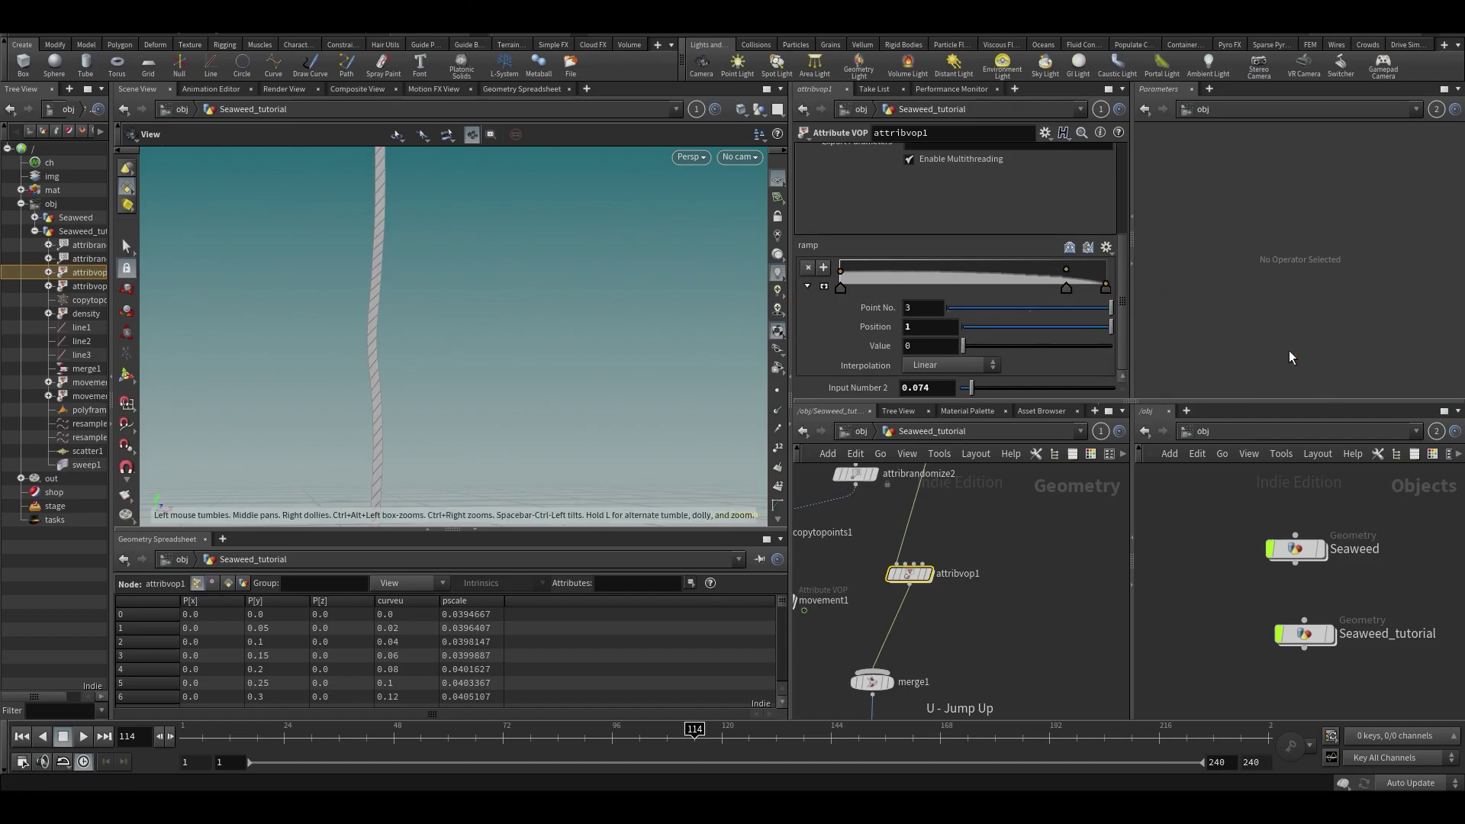
pyautogui.press('h')
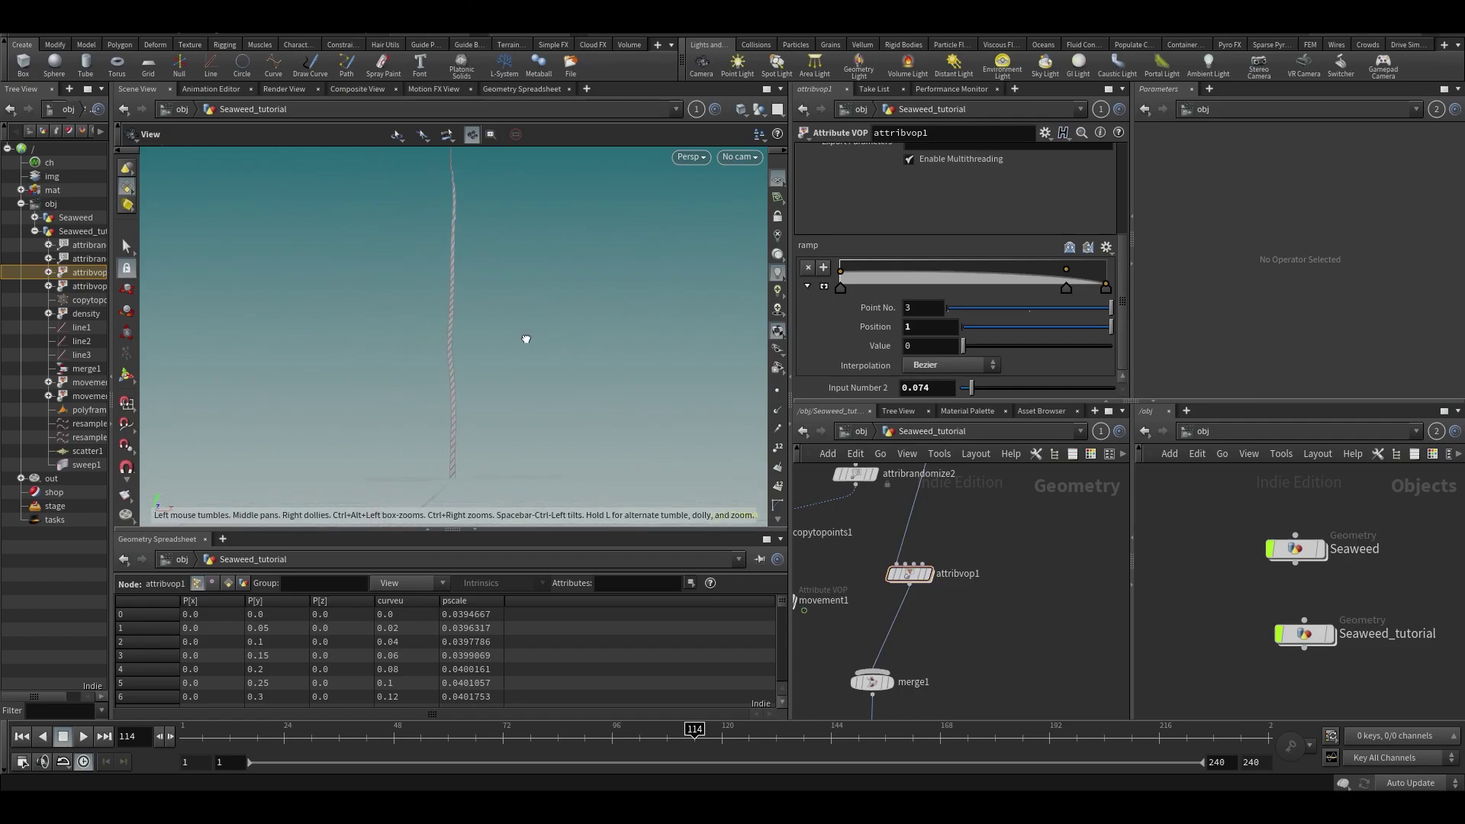
# Add a ramp point at about position 0.063 with value 0.5 and lower the start point to 0.3 to narrow the ribbon's base
pyautogui.click(851, 273)
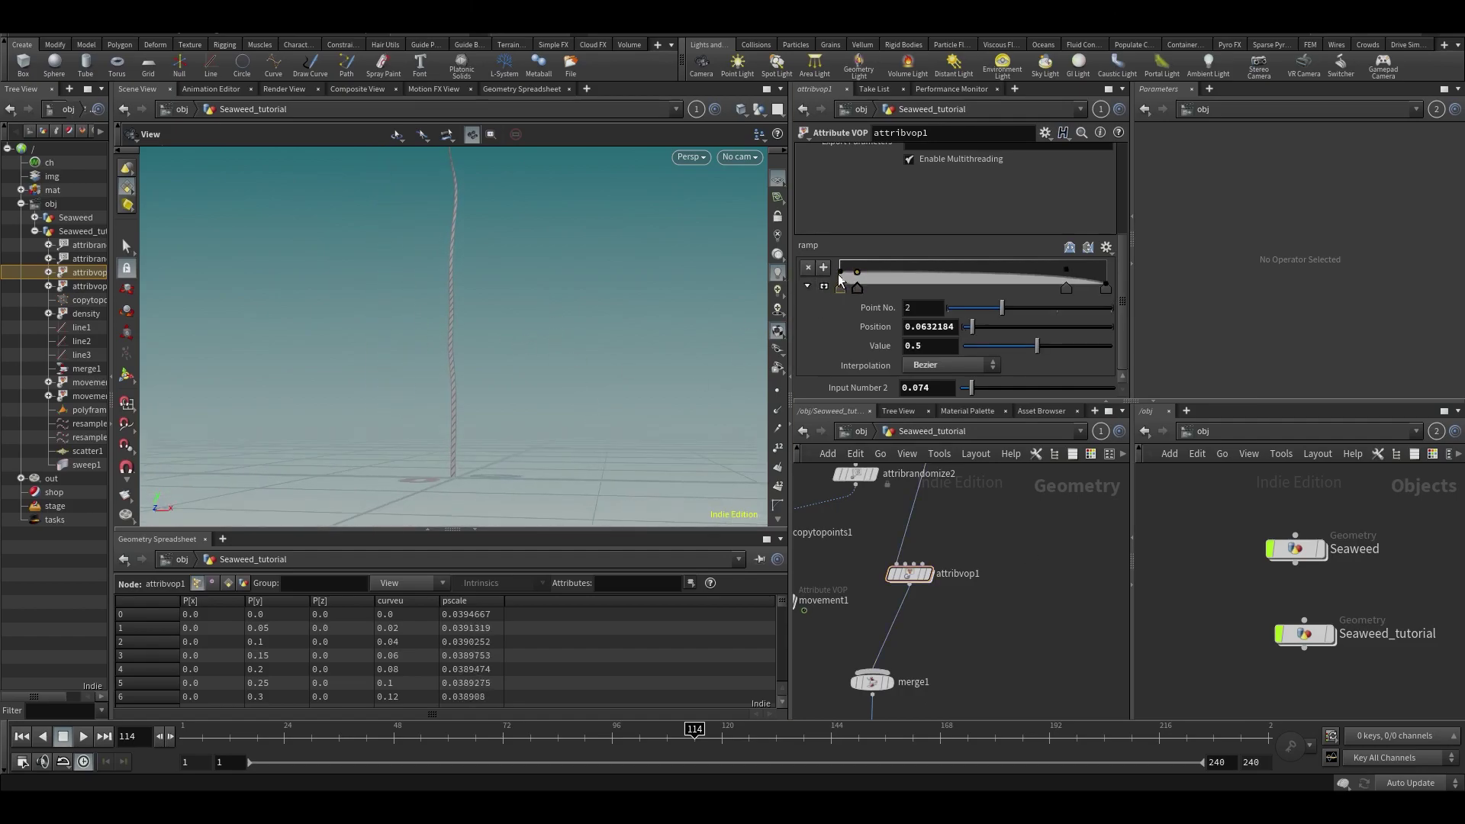
pyautogui.click(840, 272)
pyautogui.moveTo(841, 275); pyautogui.dragTo(841, 278)
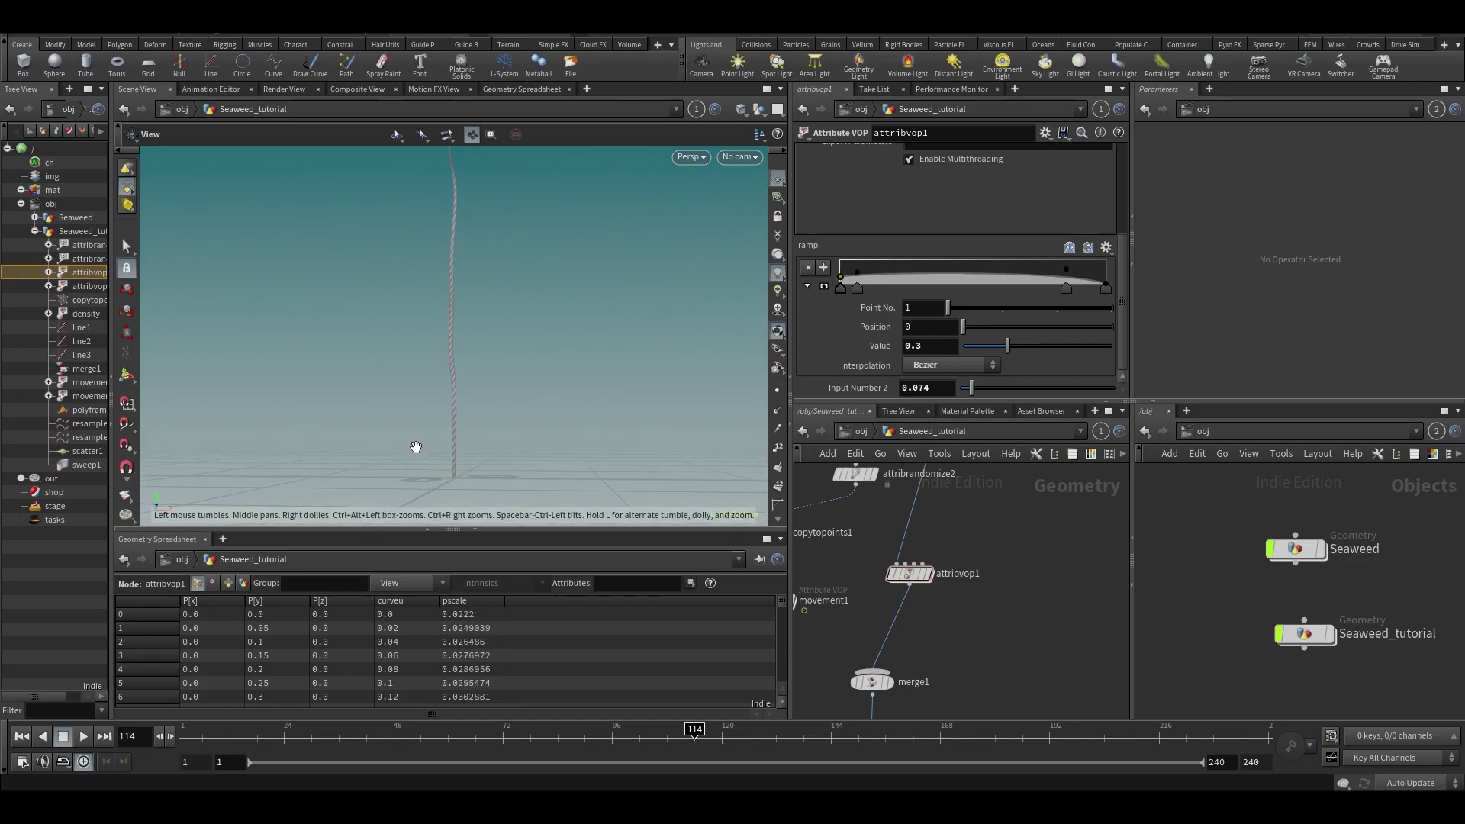
pyautogui.moveTo(492, 466); pyautogui.dragTo(472, 371, button='middle')
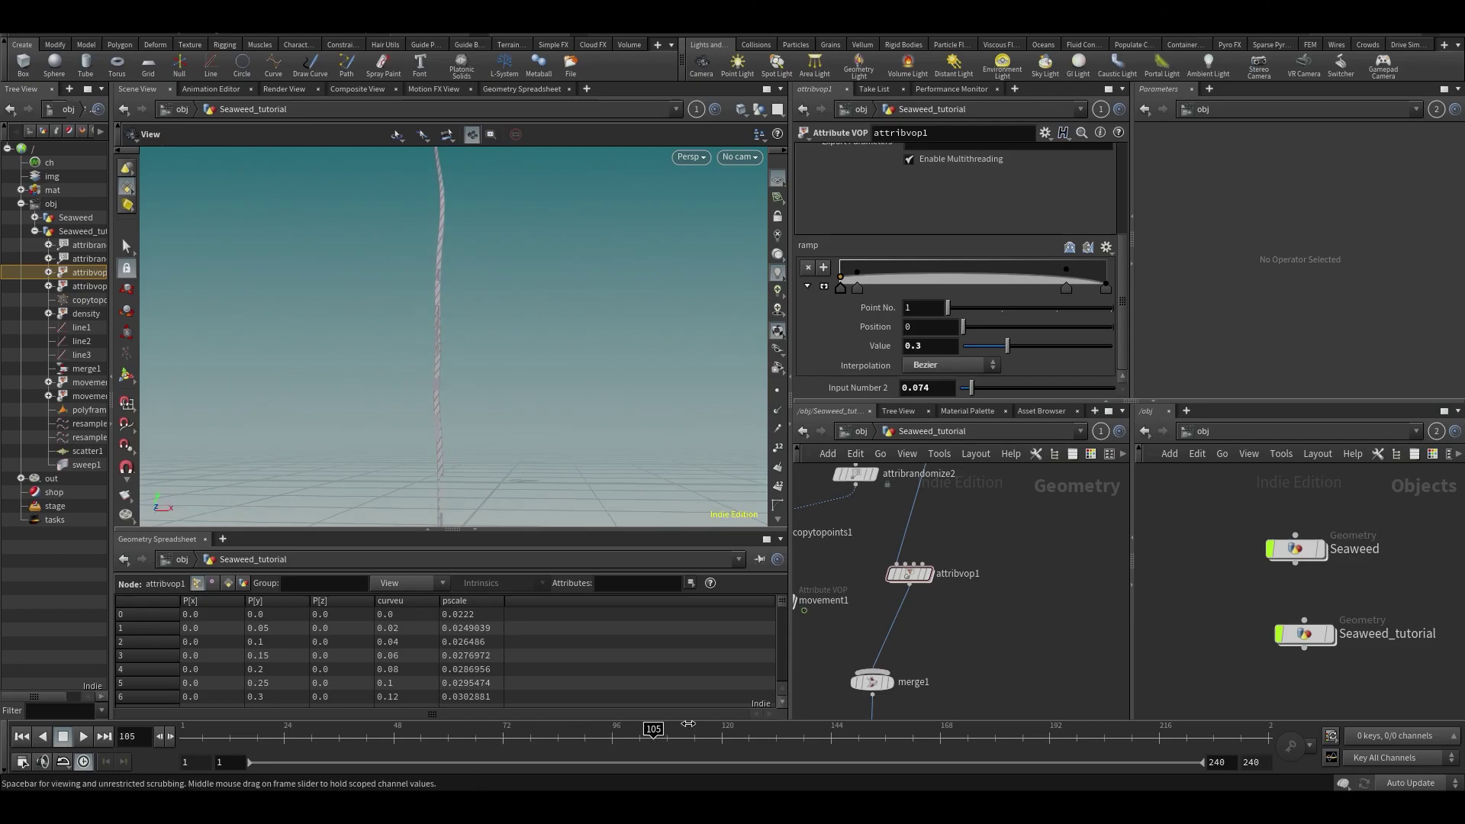
# Scrub the timeline to frame 173 to check the ribbon's motion and save the scene
pyautogui.moveTo(688, 723)
pyautogui.mouseDown()
pyautogui.moveTo(1044, 747)
pyautogui.moveTo(850, 760)
pyautogui.mouseUp()
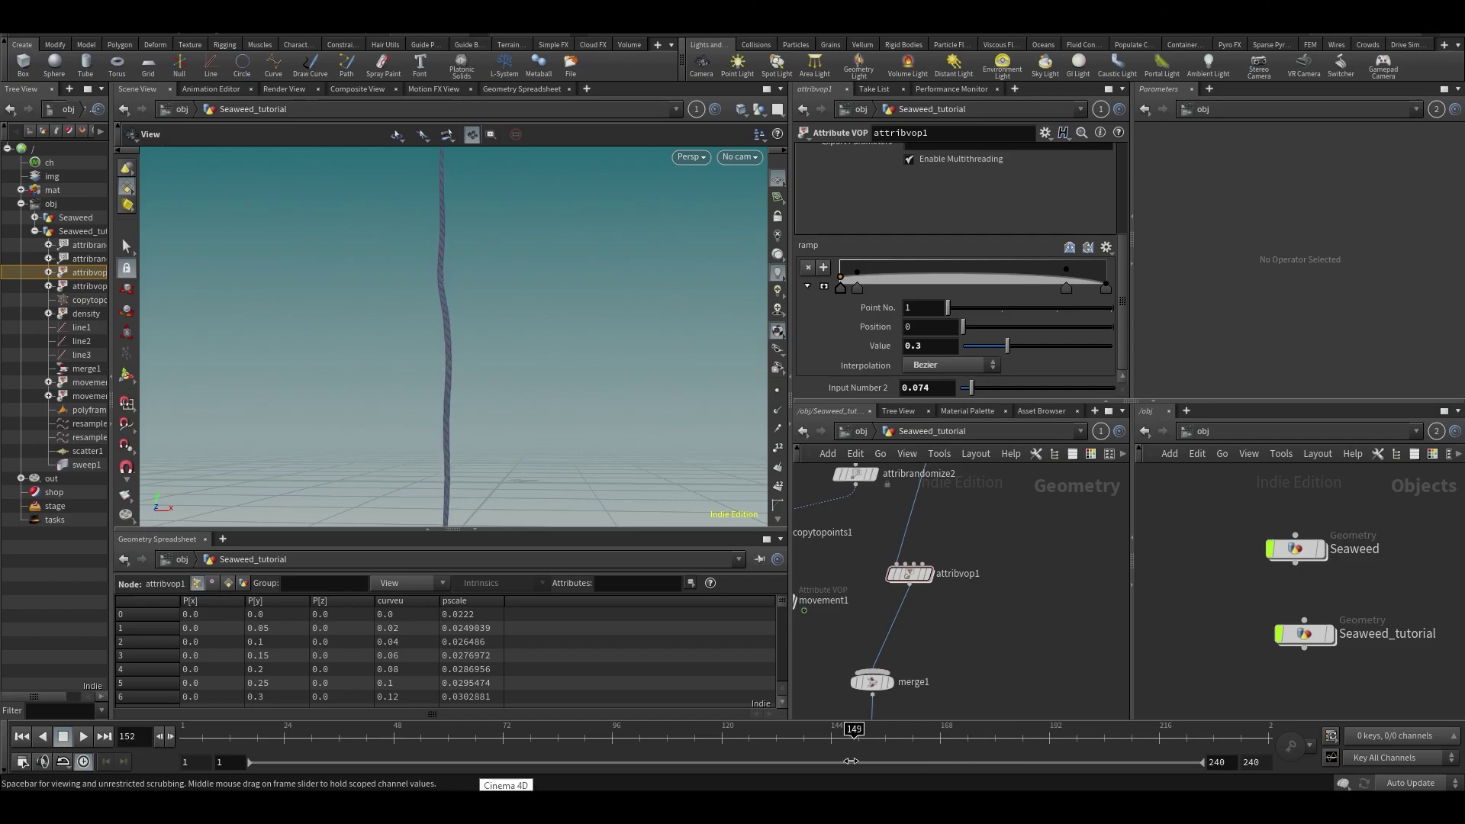
pyautogui.moveTo(548, 595); pyautogui.dragTo(1025, 669)
pyautogui.scroll(-2, 973, 626)
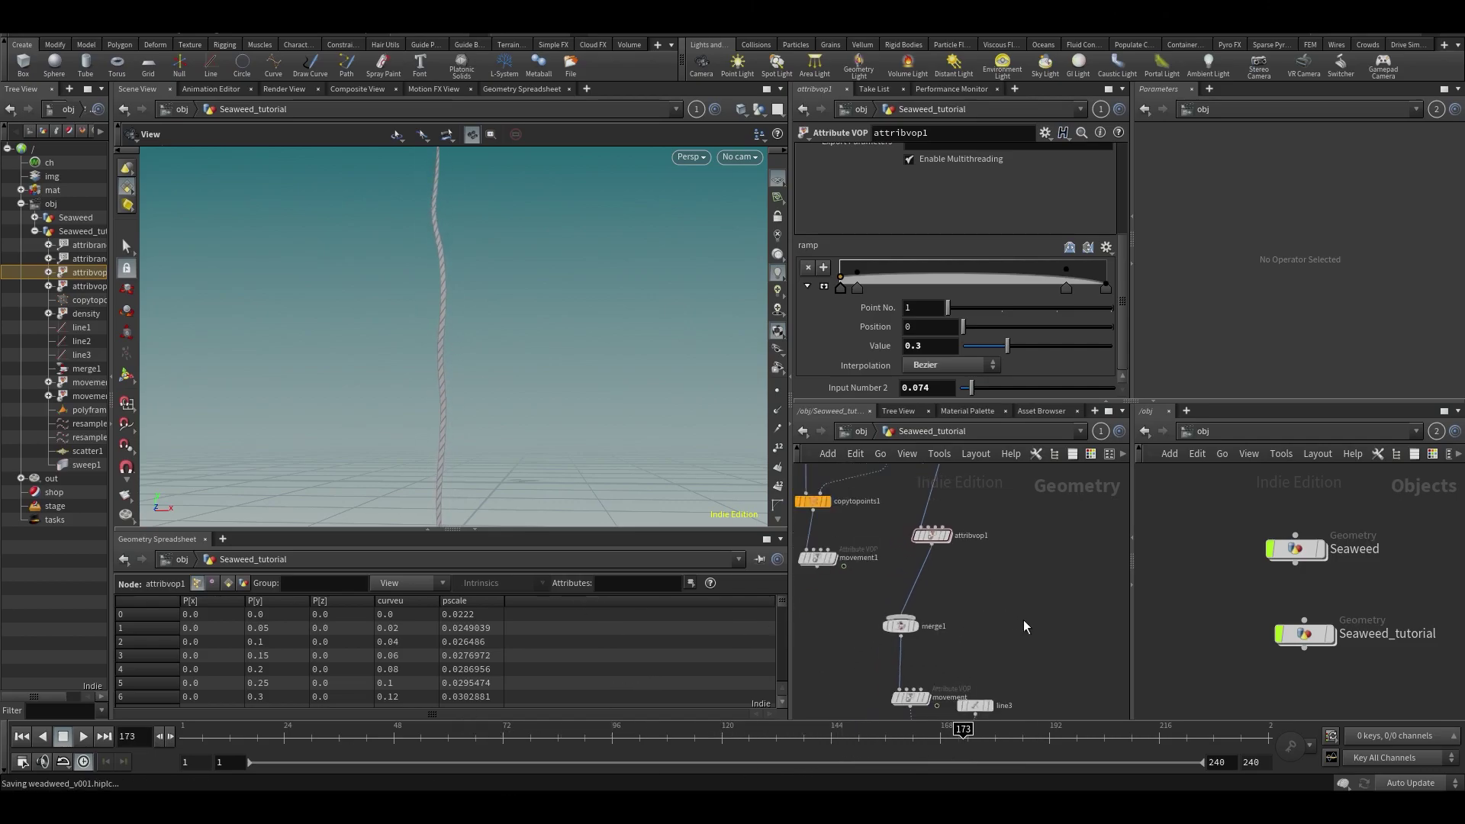
# Rename the attribvop1 node to pscale in the Seaweed_tutorial network
pyautogui.moveTo(1029, 614); pyautogui.dragTo(1026, 534, button='middle')
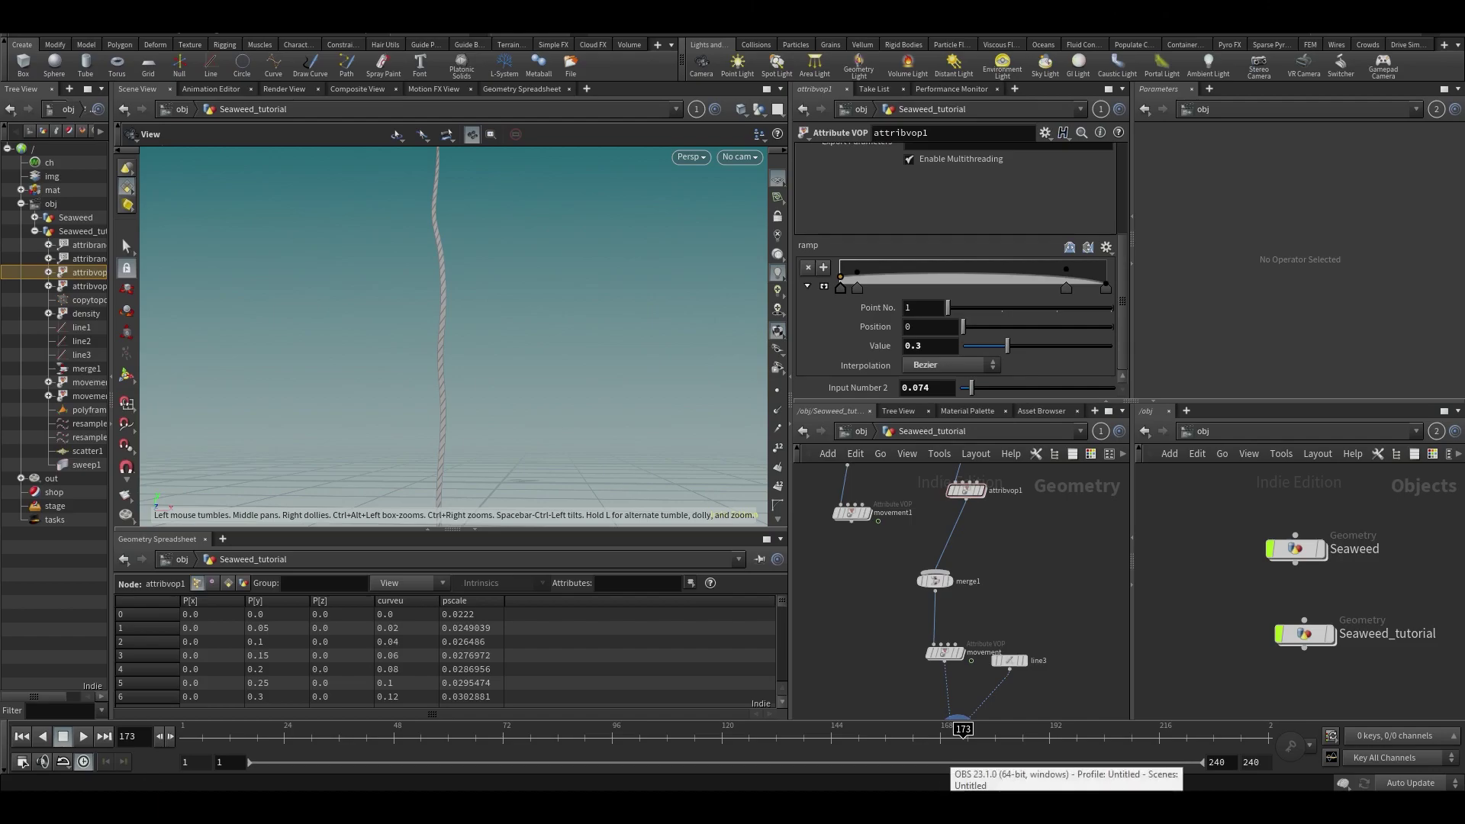
pyautogui.moveTo(1037, 596); pyautogui.dragTo(987, 537)
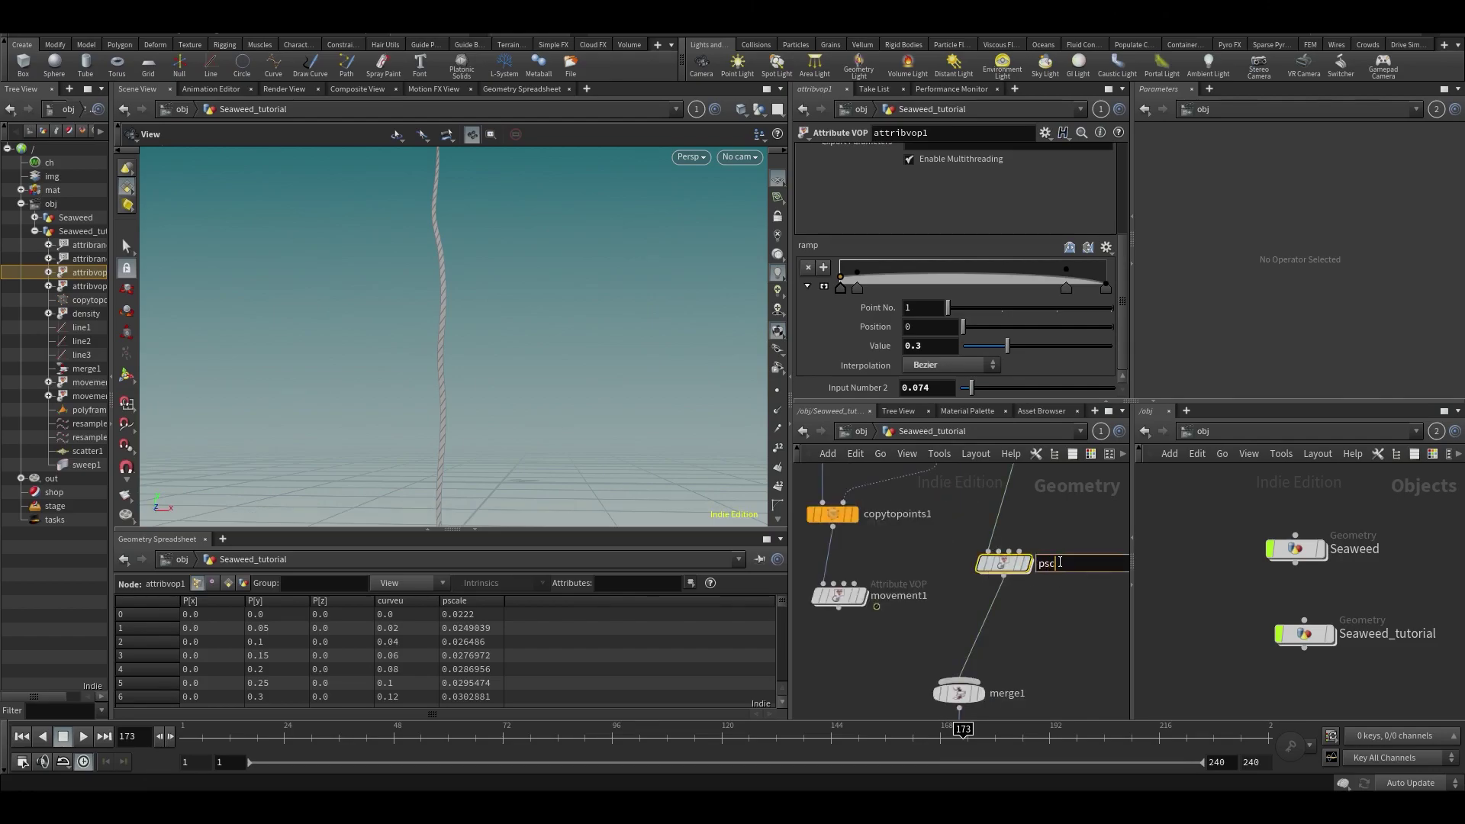
pyautogui.write('ale')
pyautogui.press('Return')
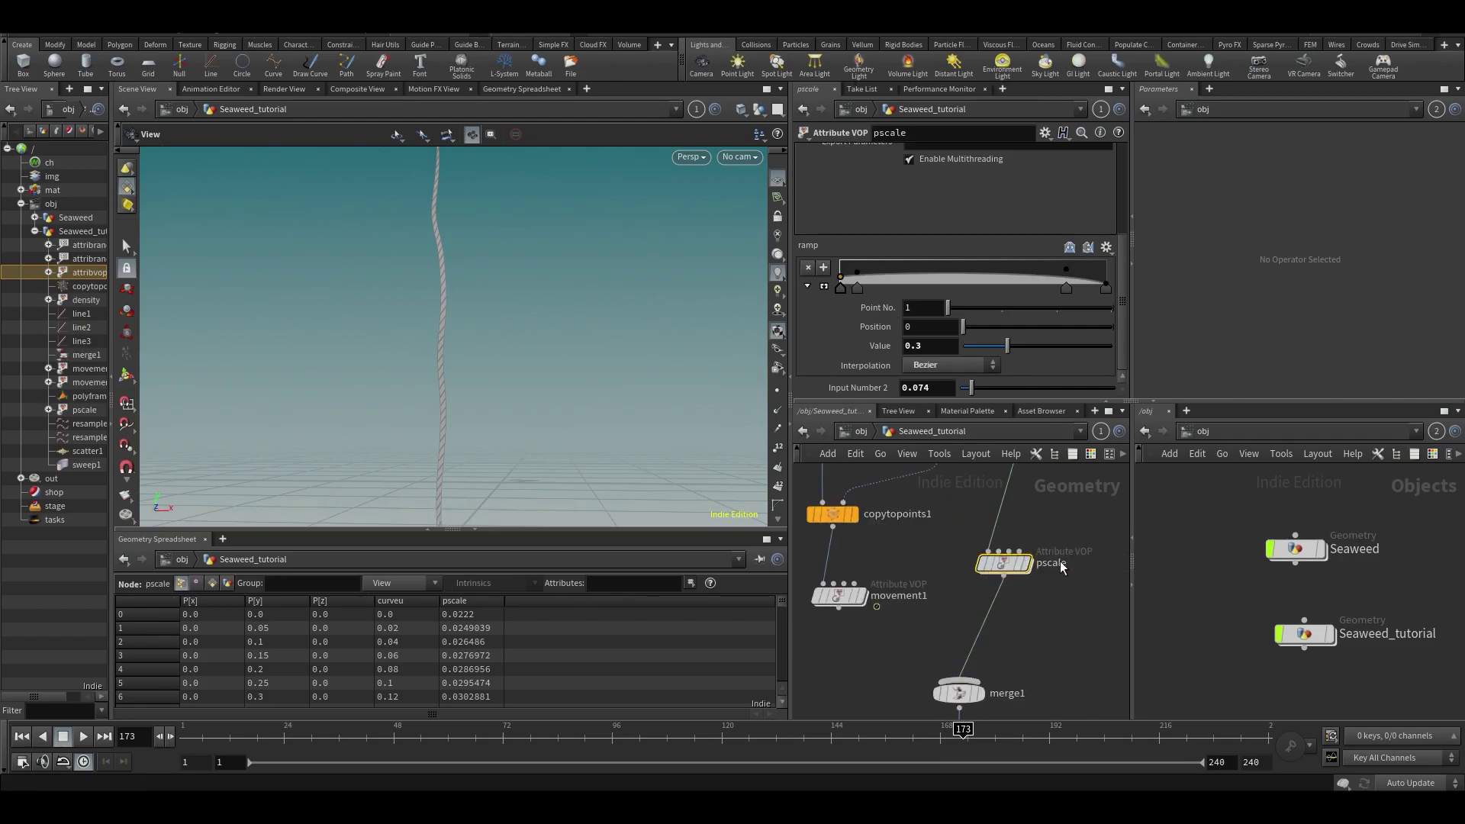
# Paste a copy of the pscale node after movement1 and wire its output into merge1
pyautogui.hotkey('ctrl', 'v')
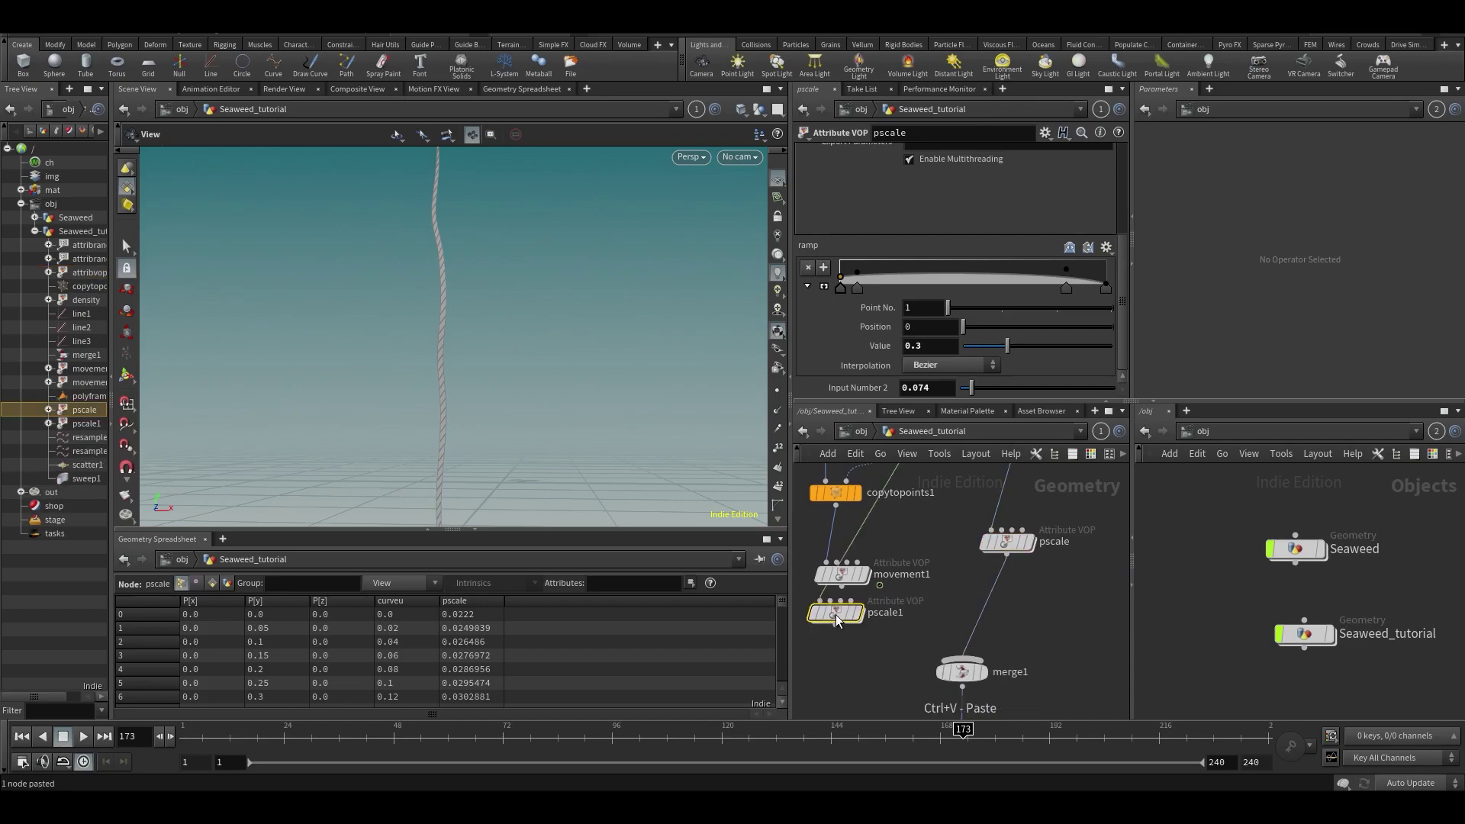
pyautogui.click(841, 651)
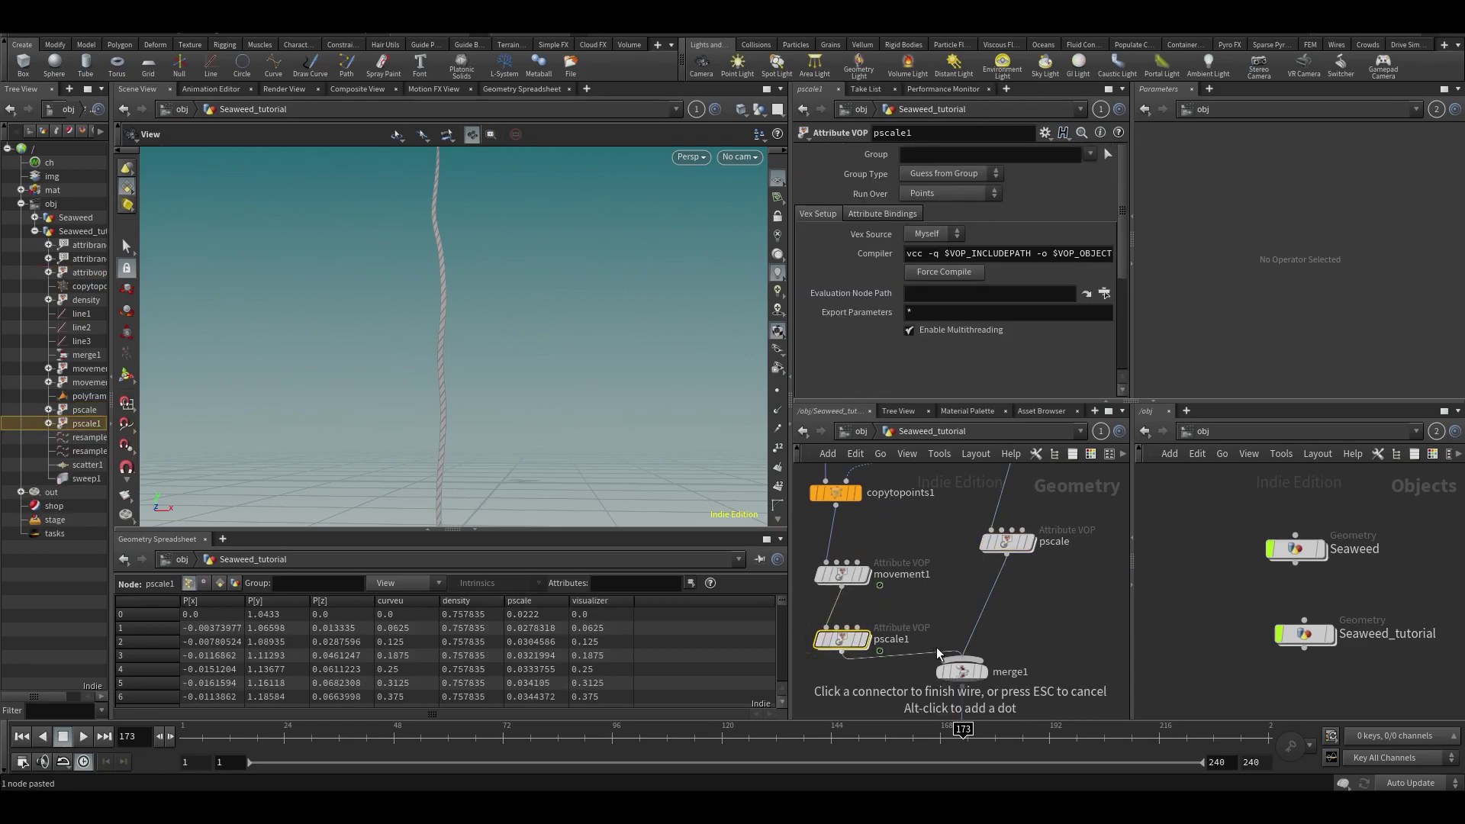
pyautogui.click(959, 668)
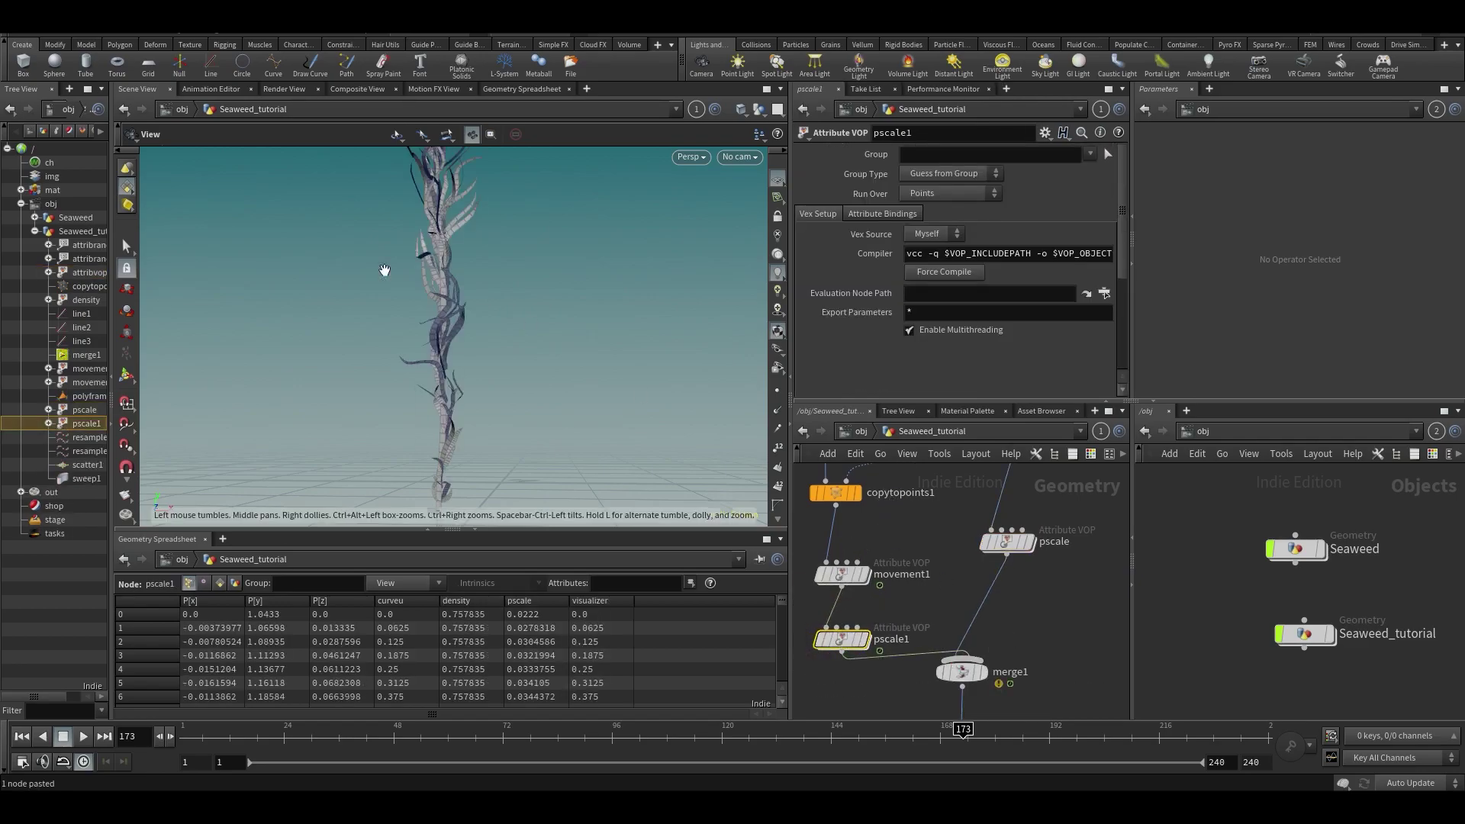
# Set pscale1's Input Number 2 multiplier to 0.064 and raise the ramp's end point value to 0.3 for wider leaf tips
pyautogui.moveTo(383, 270); pyautogui.dragTo(376, 346)
pyautogui.moveTo(376, 346); pyautogui.dragTo(468, 382, button='right')
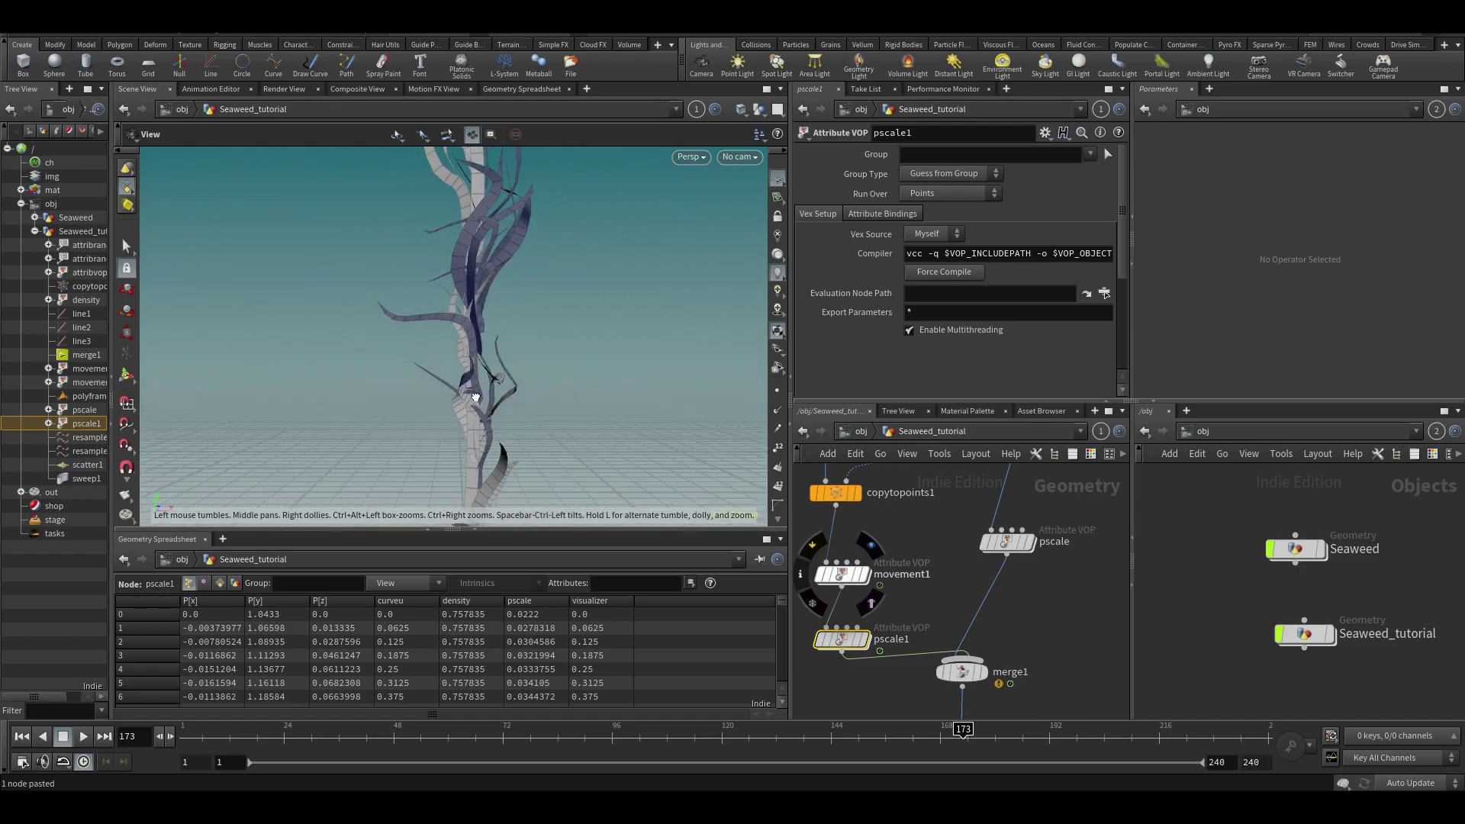
pyautogui.moveTo(467, 382); pyautogui.dragTo(458, 328)
pyautogui.scroll(-3, 927, 377)
pyautogui.scroll(-2, 992, 386)
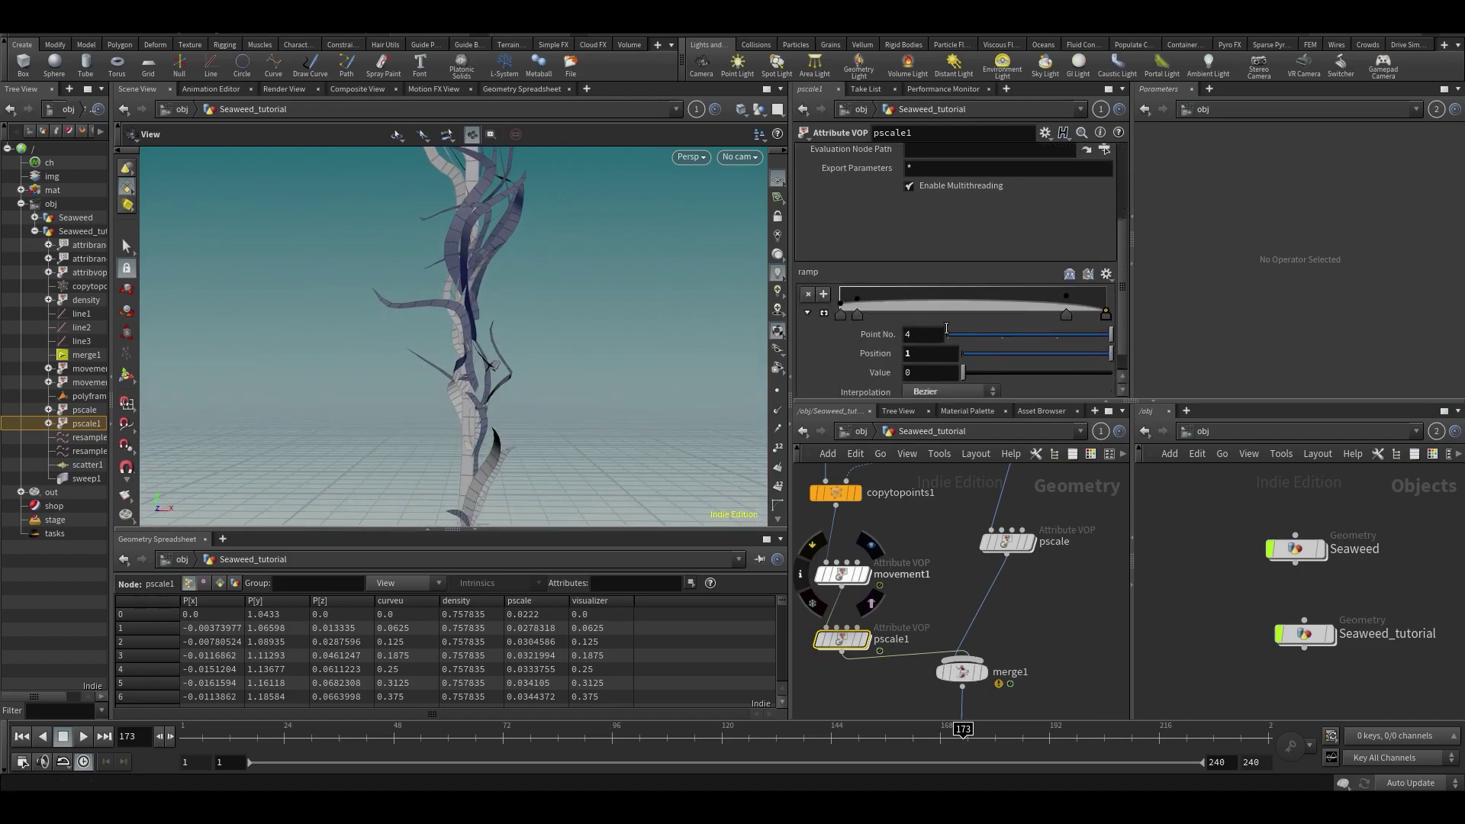
pyautogui.moveTo(971, 397); pyautogui.dragTo(968, 396)
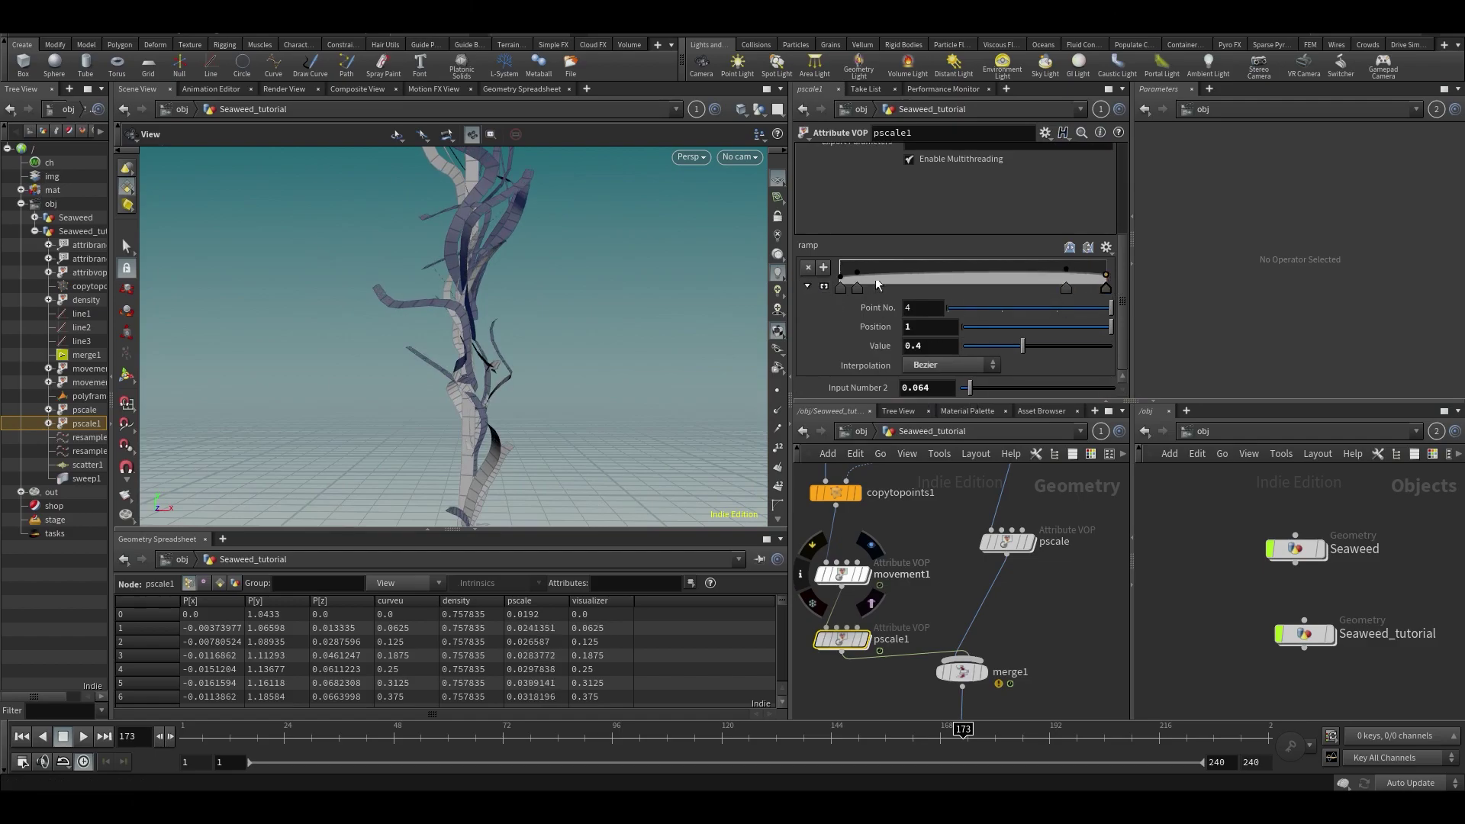
pyautogui.moveTo(1104, 276); pyautogui.dragTo(1109, 284)
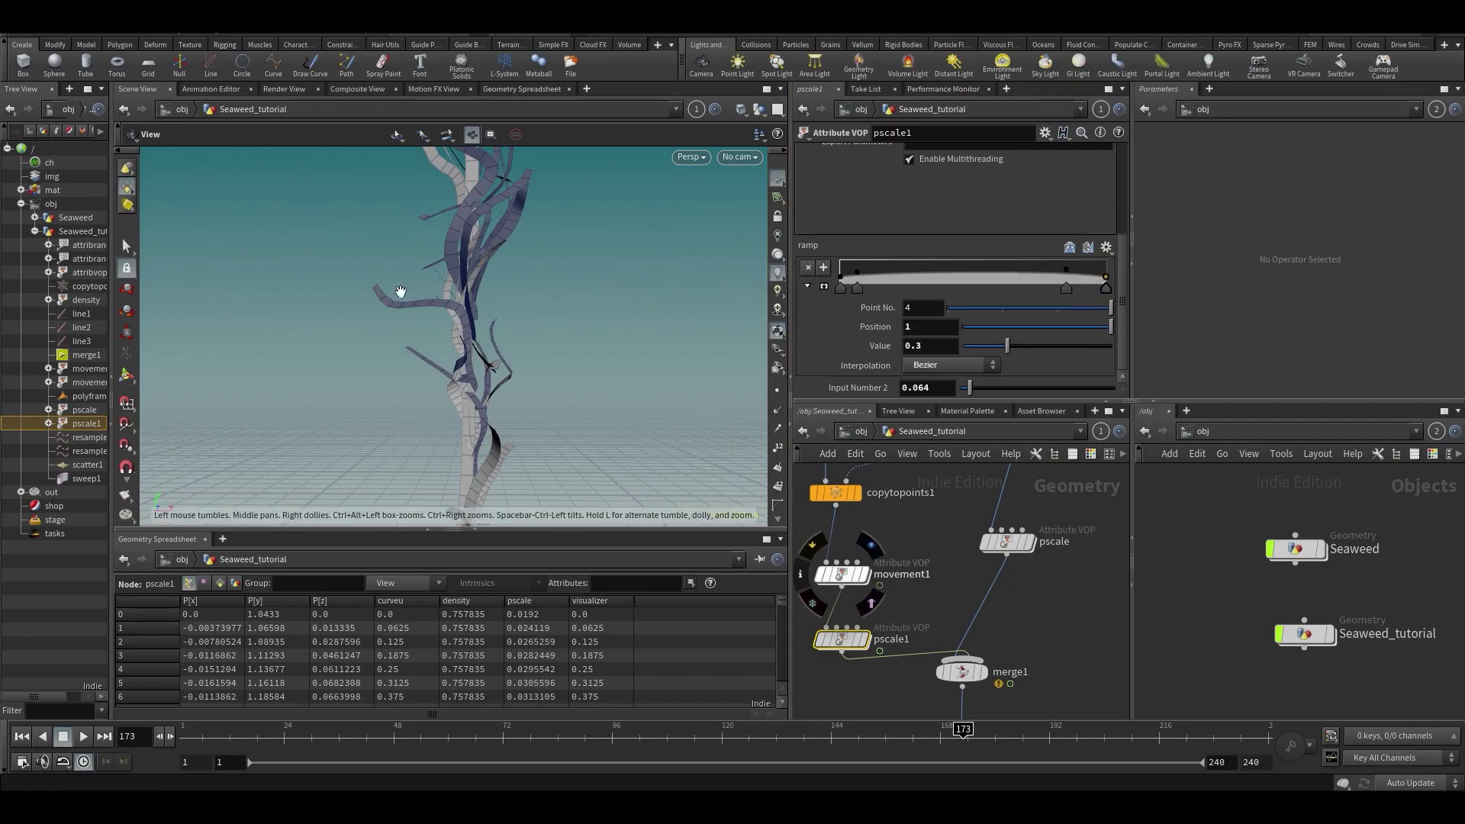
# Examine the kelp reference image in the network and compare it with the seaweed's shape and motion during playback
pyautogui.scroll(-3, 1213, 550)
pyautogui.scroll(1, 928, 644)
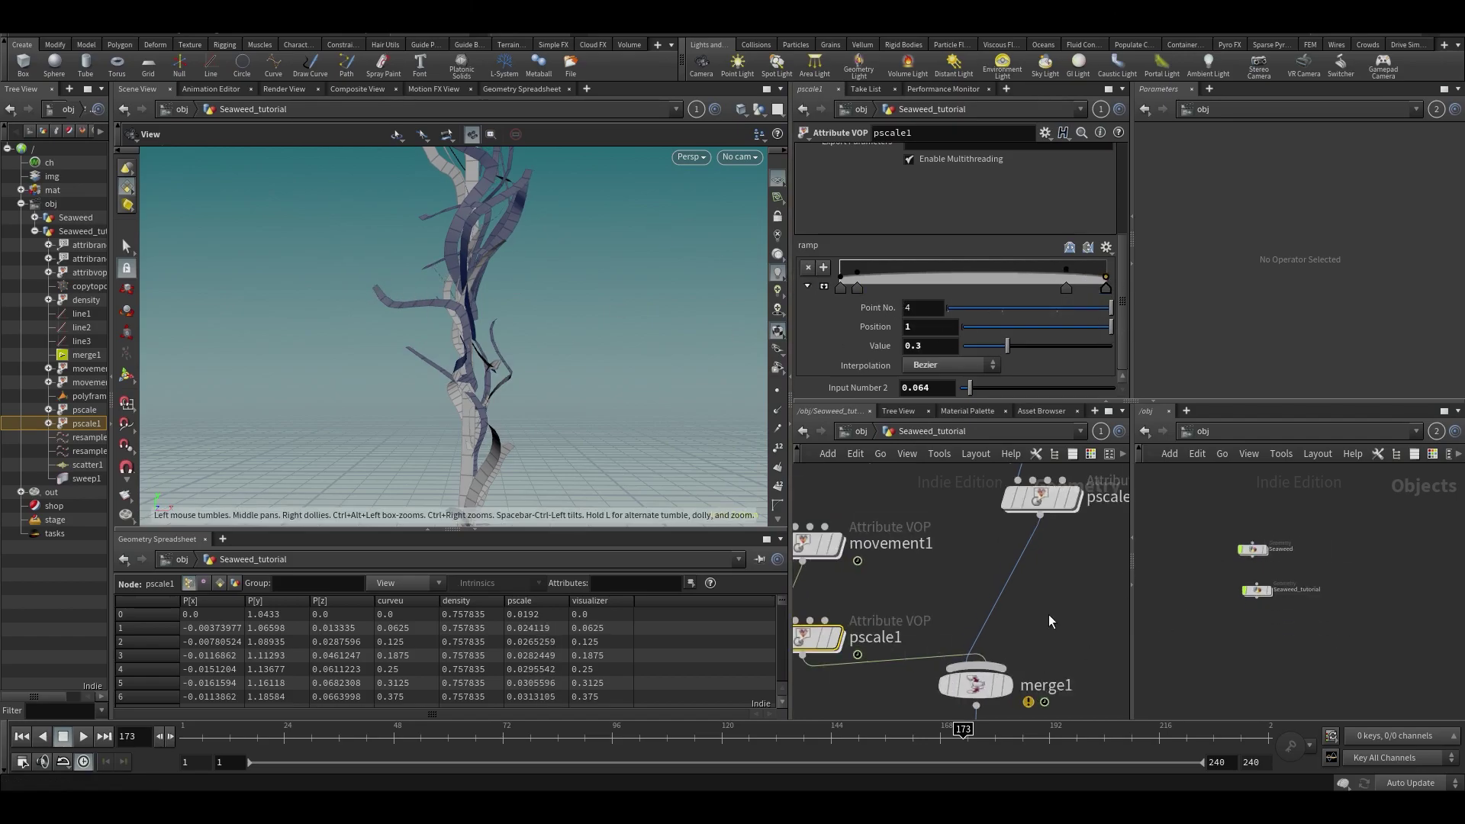
pyautogui.scroll(-5, 1050, 617)
pyautogui.moveTo(1047, 583); pyautogui.dragTo(882, 658, button='middle')
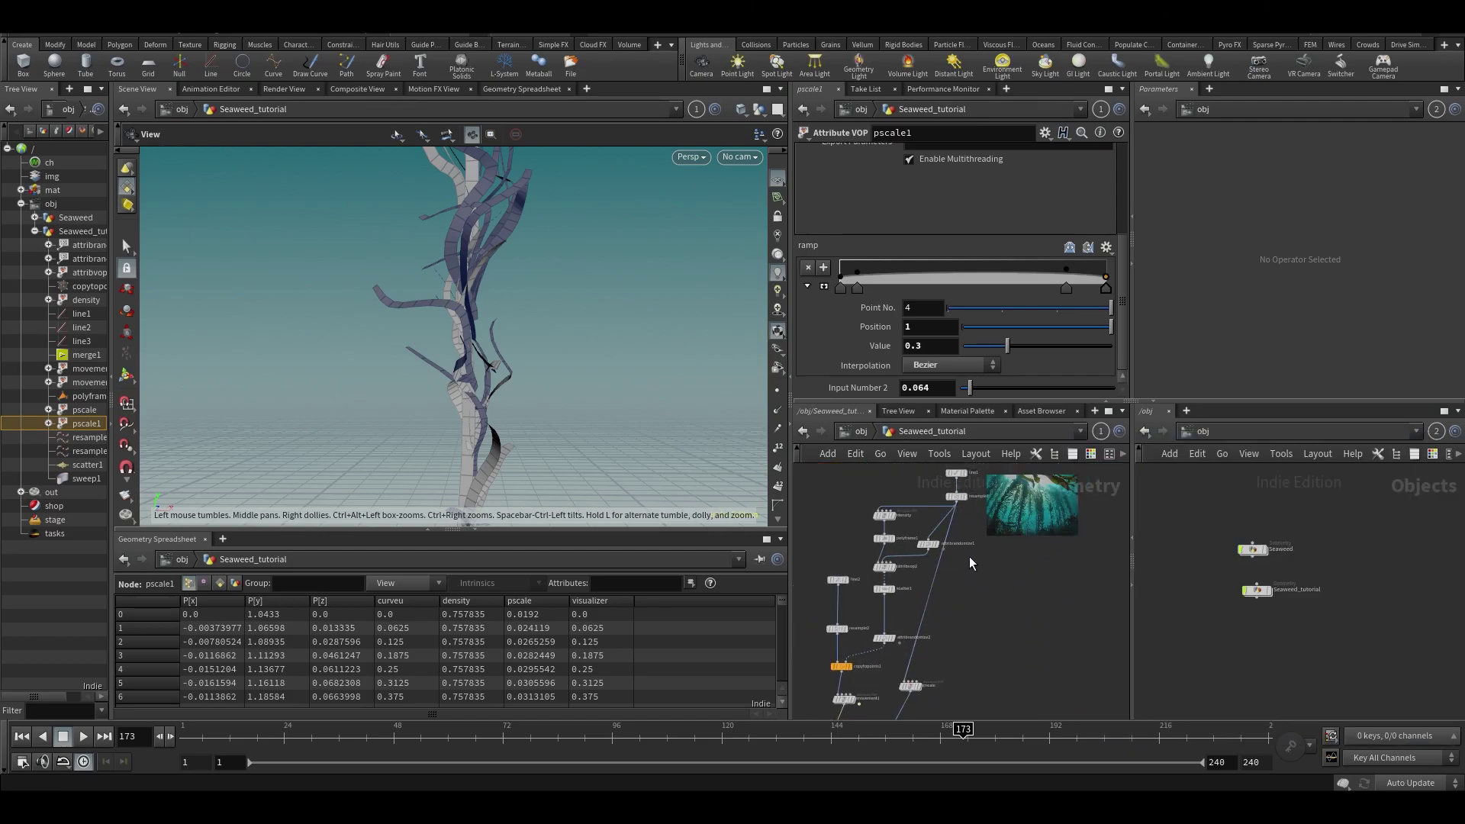
pyautogui.hotkey('ctrl', 'b')
pyautogui.scroll(6, 771, 284)
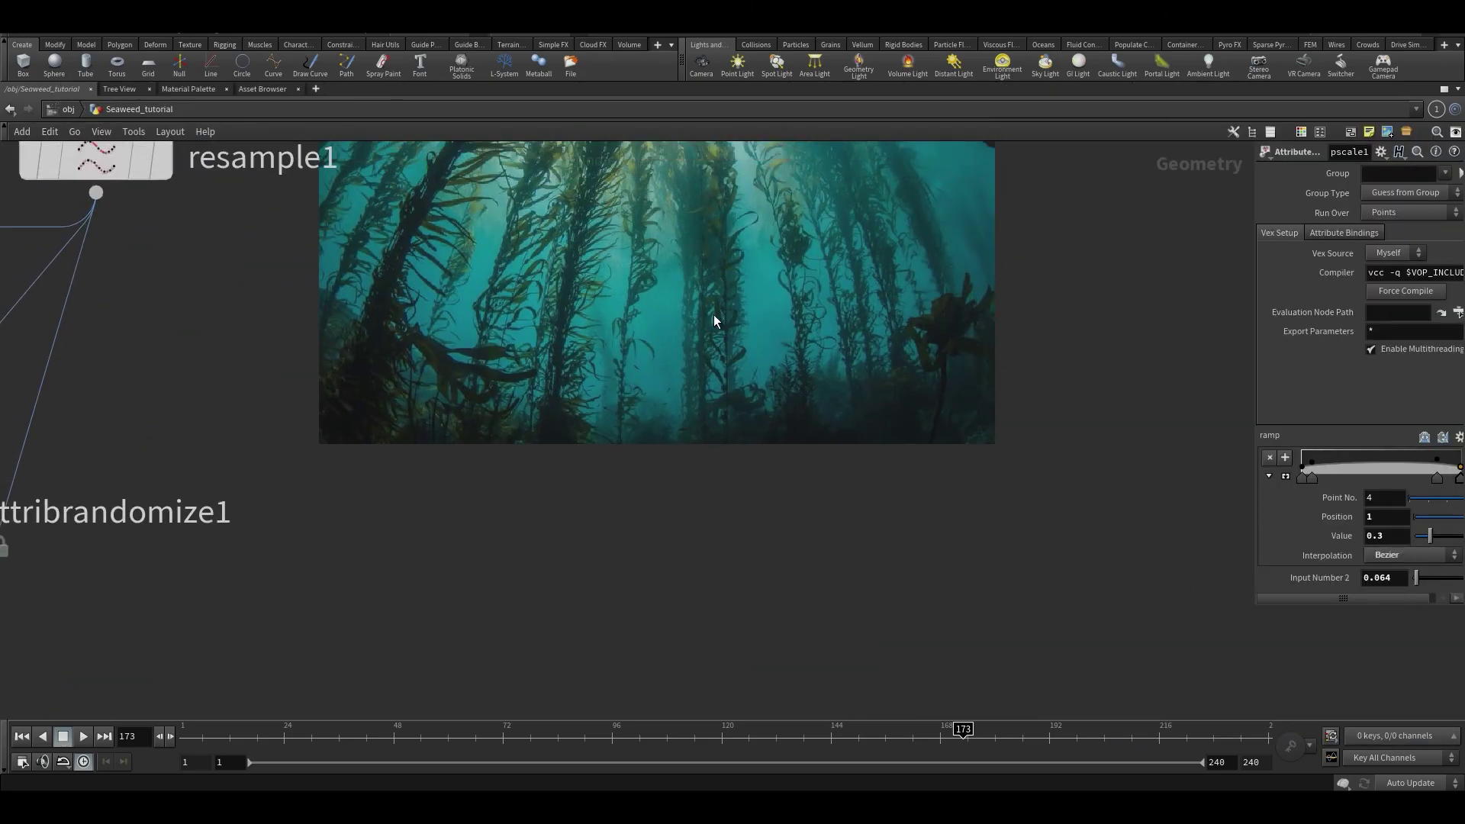
pyautogui.moveTo(704, 314); pyautogui.dragTo(766, 409, button='middle')
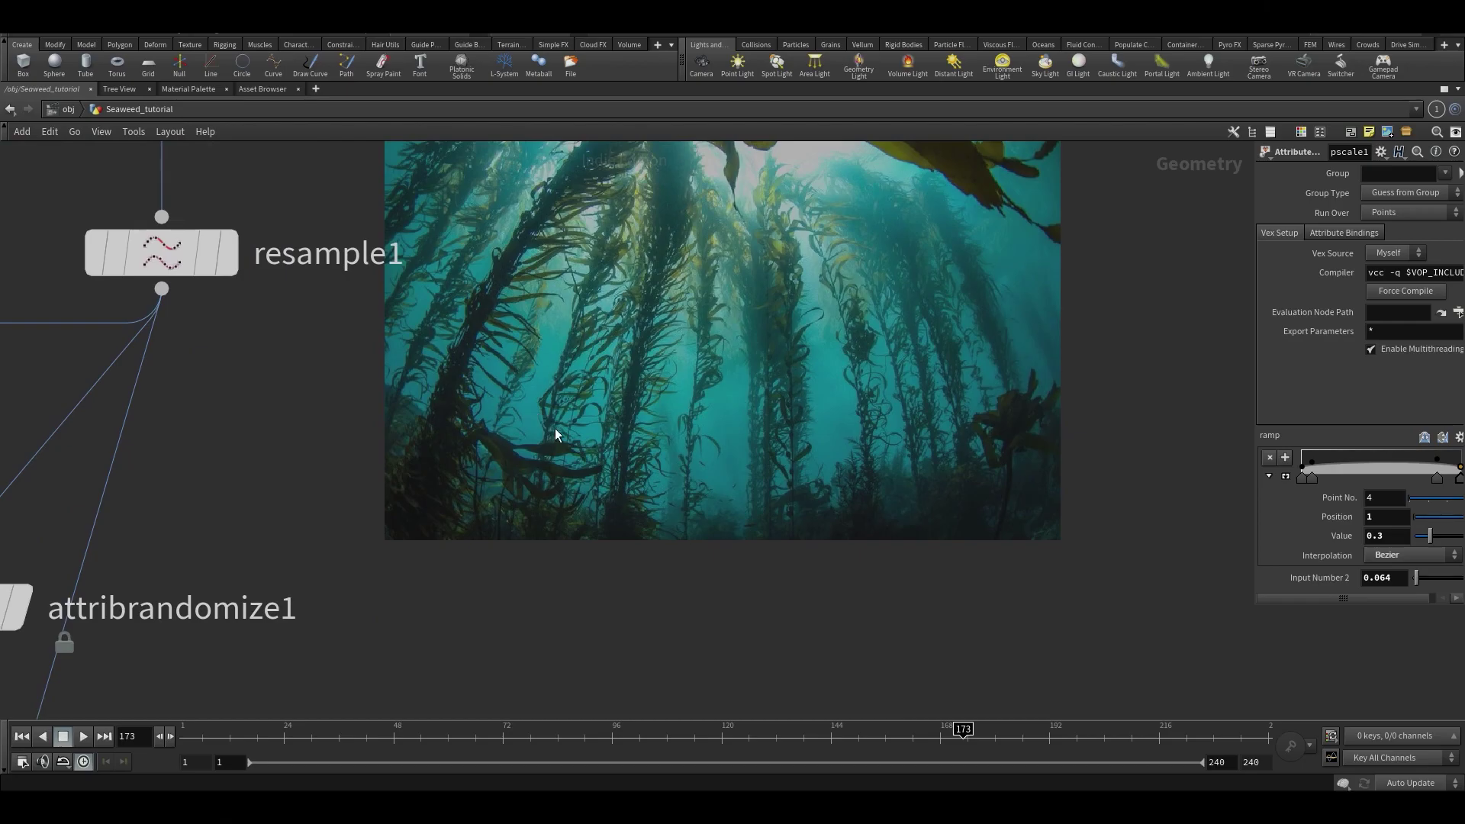
pyautogui.hotkey('ctrl', 'b')
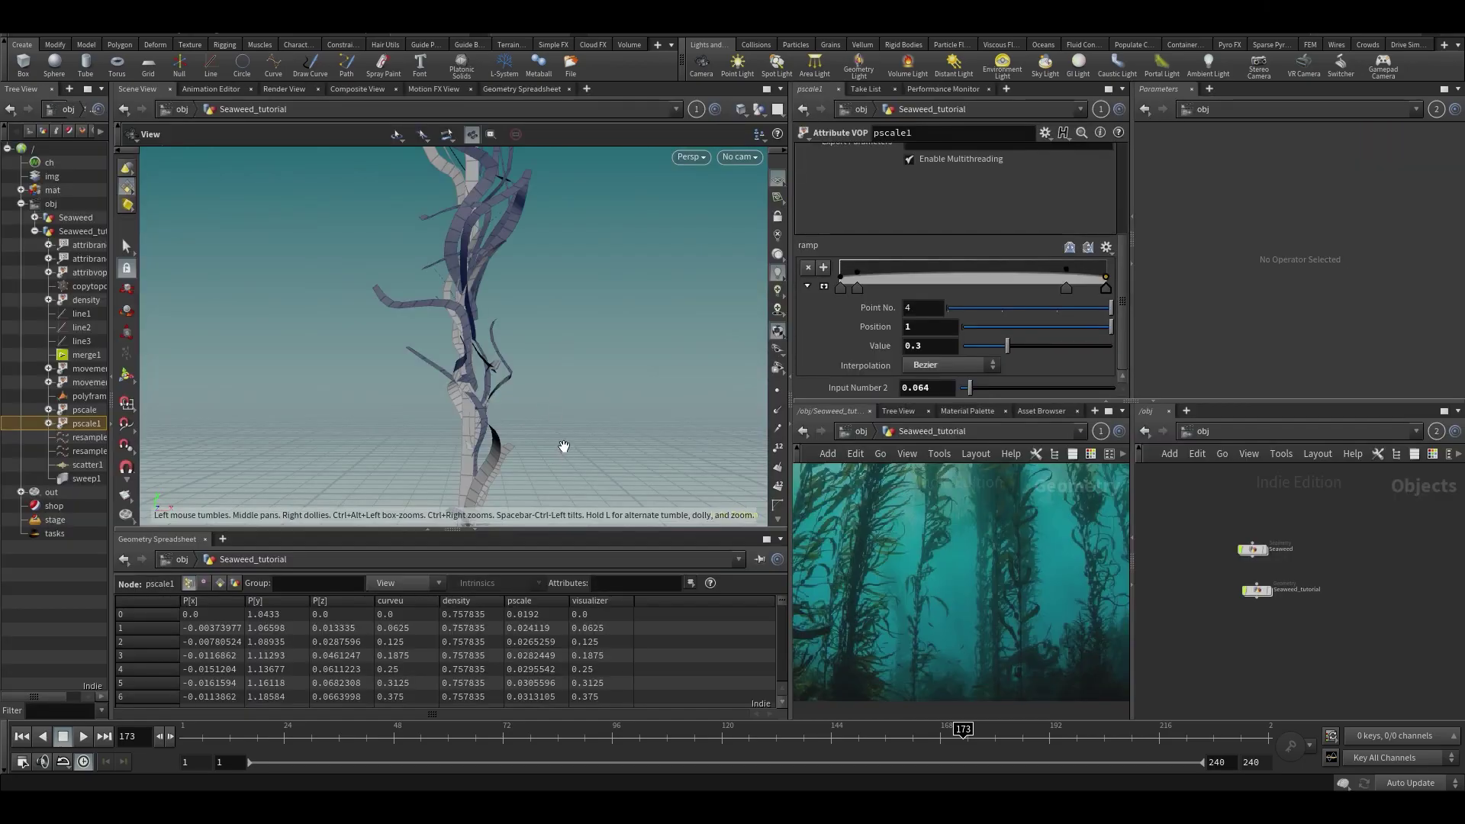
pyautogui.moveTo(562, 448); pyautogui.dragTo(419, 290)
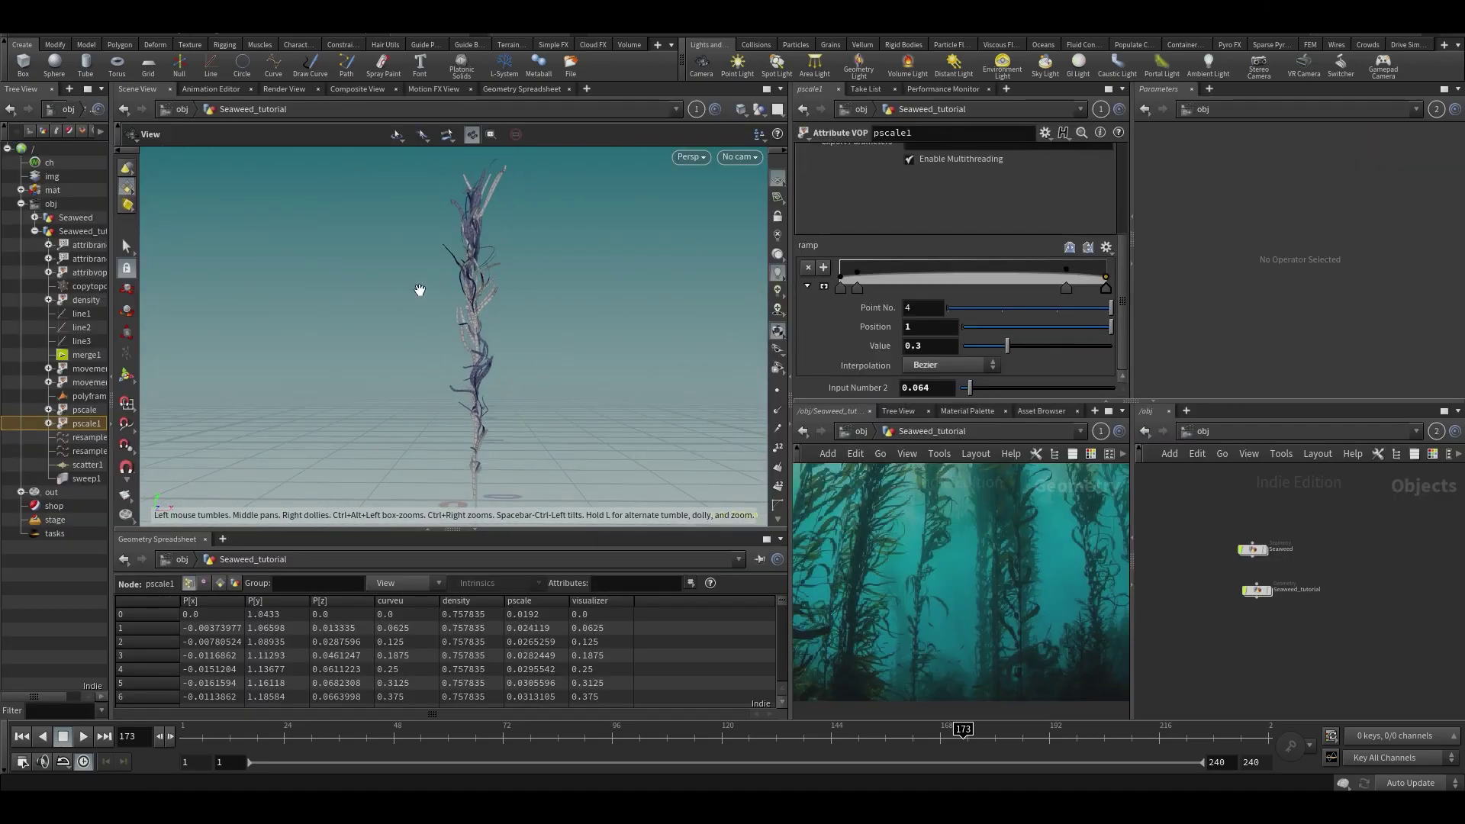
pyautogui.scroll(6, 465, 206)
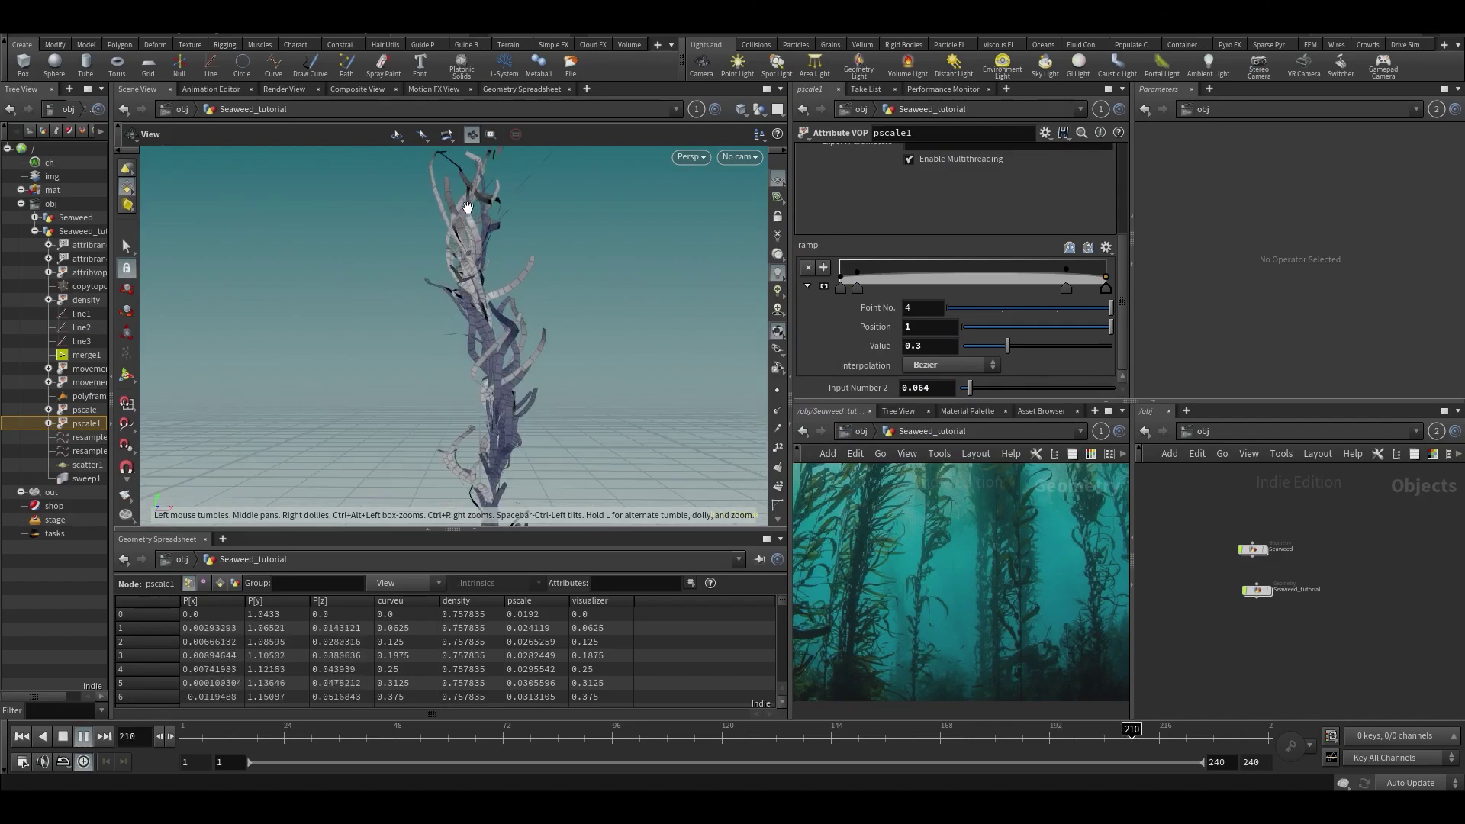
pyautogui.scroll(-3, 483, 213)
pyautogui.scroll(2, 484, 248)
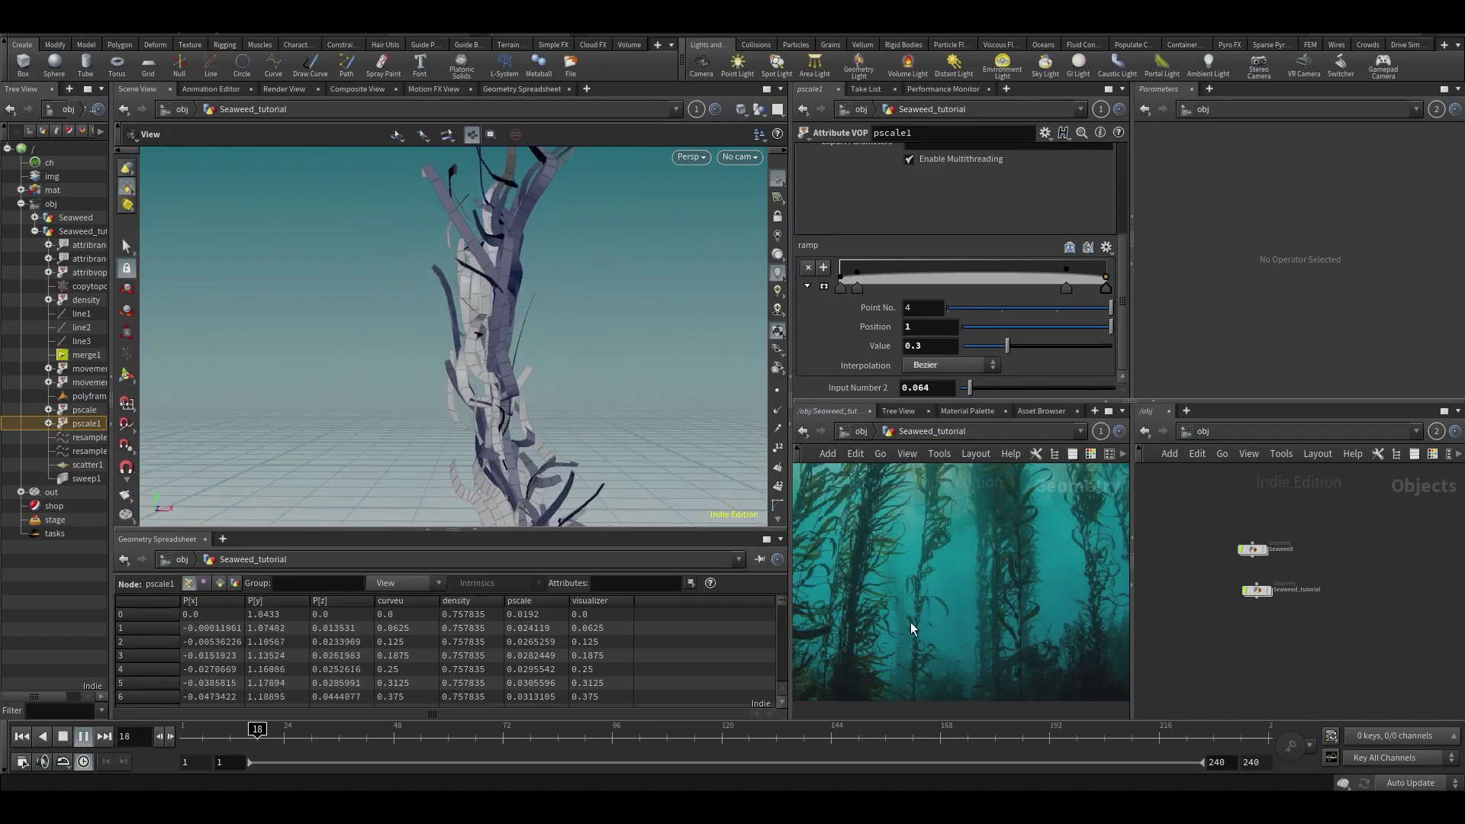
# Add a Normal node after sweep1 and make it the displayed output of the network
pyautogui.scroll(-2, 912, 595)
pyautogui.moveTo(933, 549); pyautogui.dragTo(1060, 374, button='middle')
pyautogui.moveTo(824, 641); pyautogui.dragTo(939, 465, button='middle')
pyautogui.scroll(-2, 964, 558)
pyautogui.press('l')
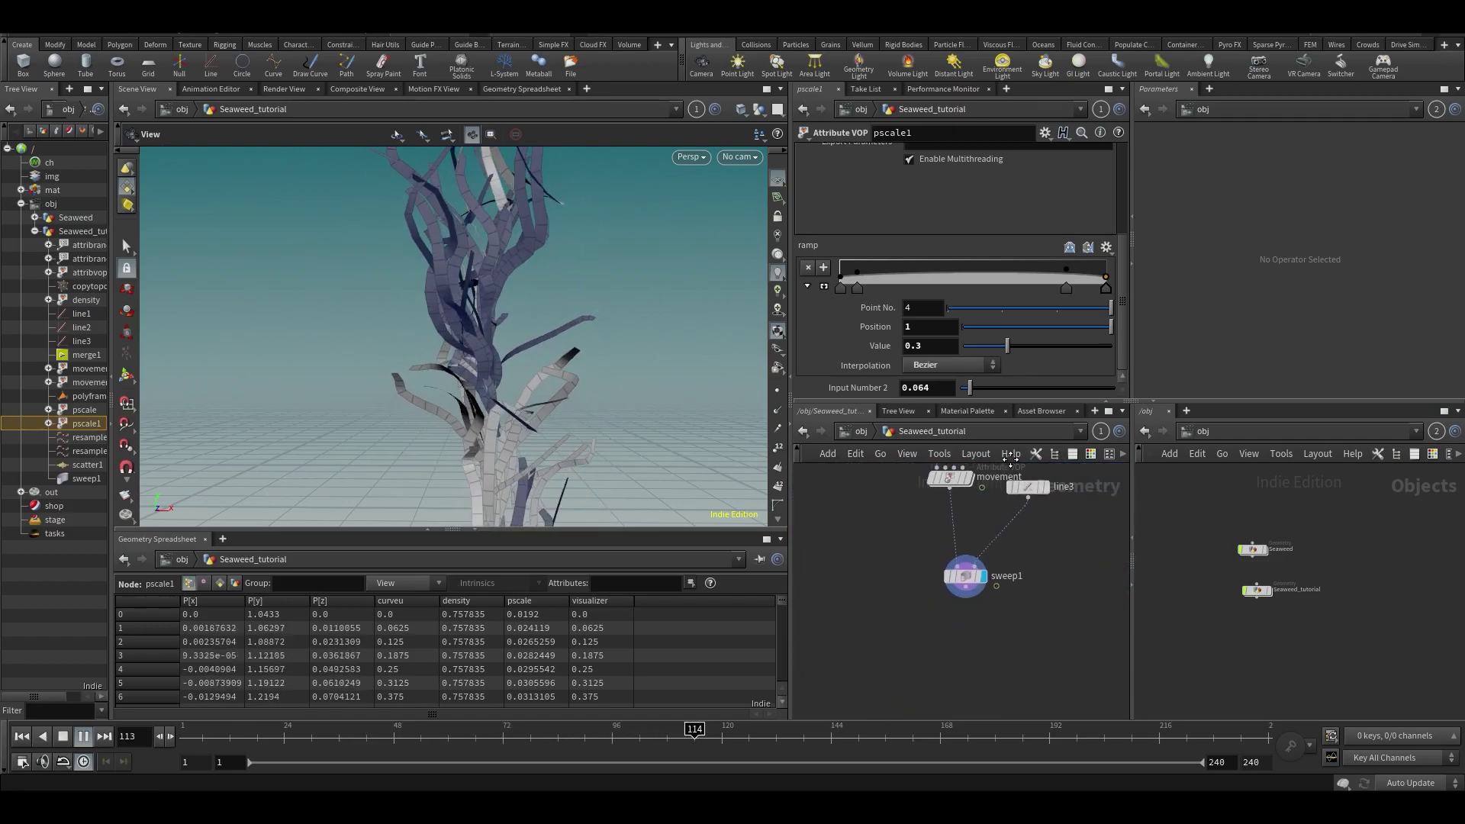
pyautogui.press('Tab')
pyautogui.write('nor')
pyautogui.press('Return')
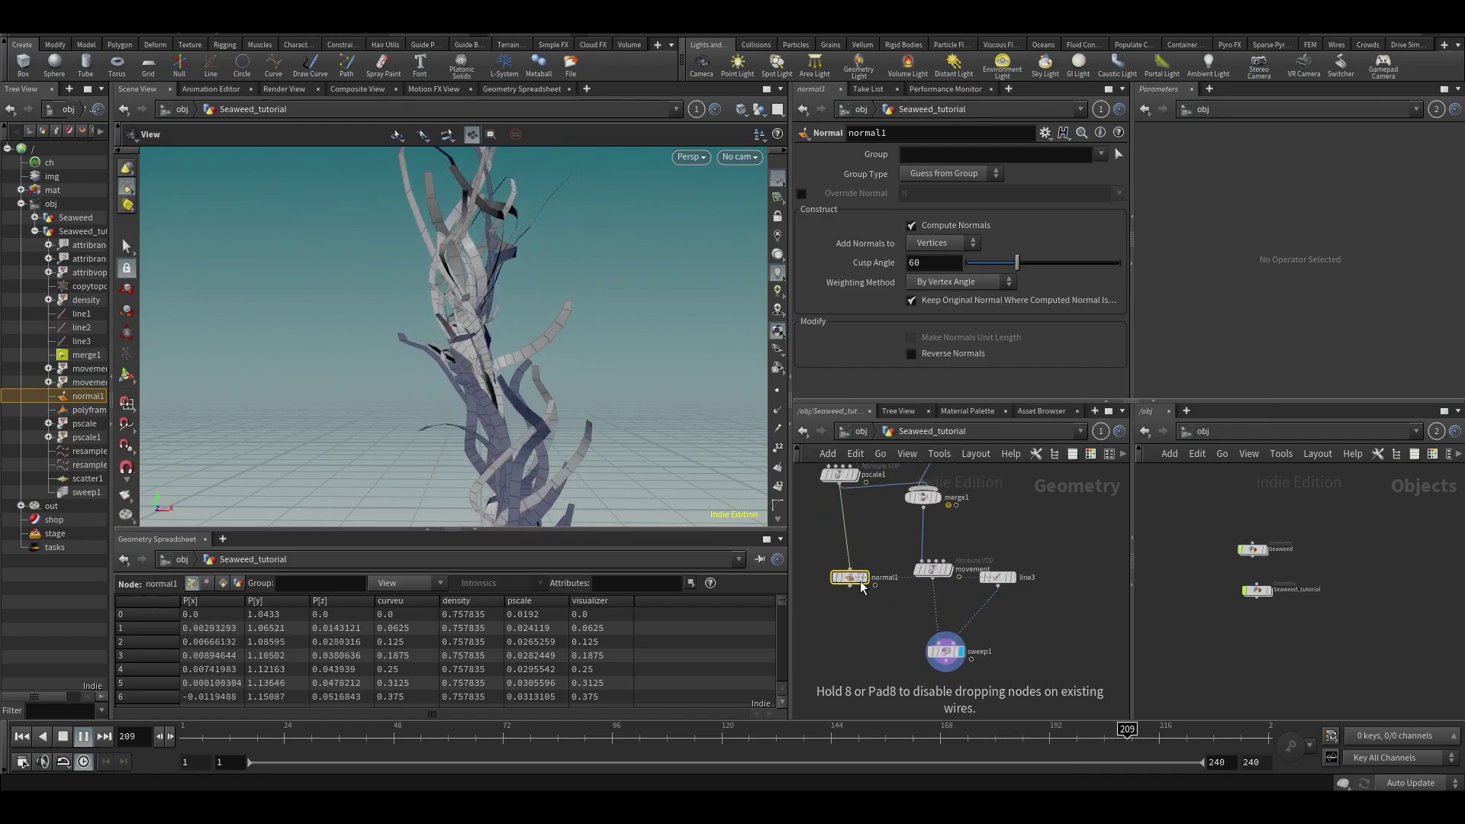
pyautogui.click(962, 698)
pyautogui.scroll(3, 1052, 592)
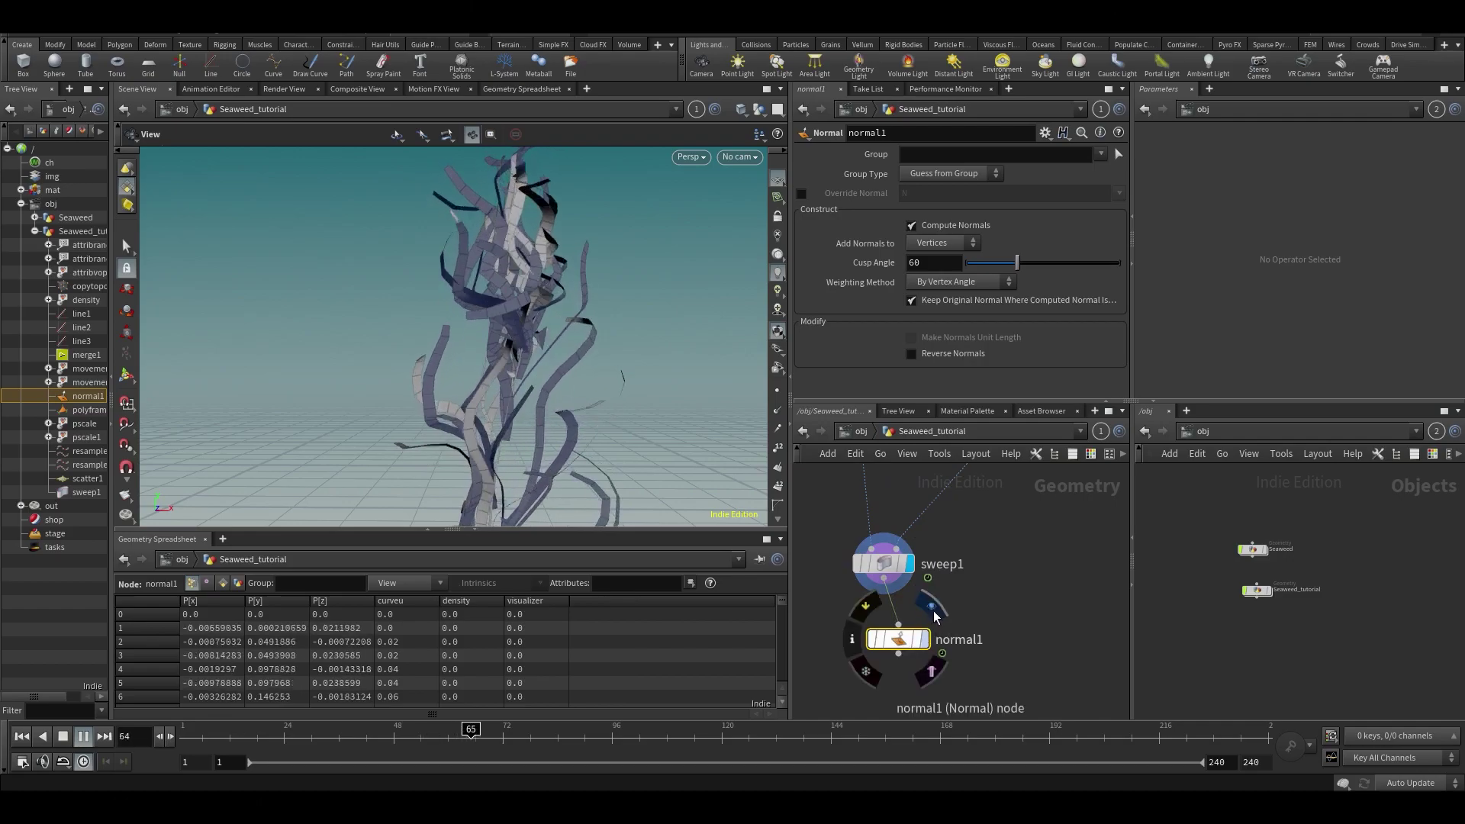
pyautogui.click(923, 639)
pyautogui.moveTo(897, 639); pyautogui.dragTo(875, 655)
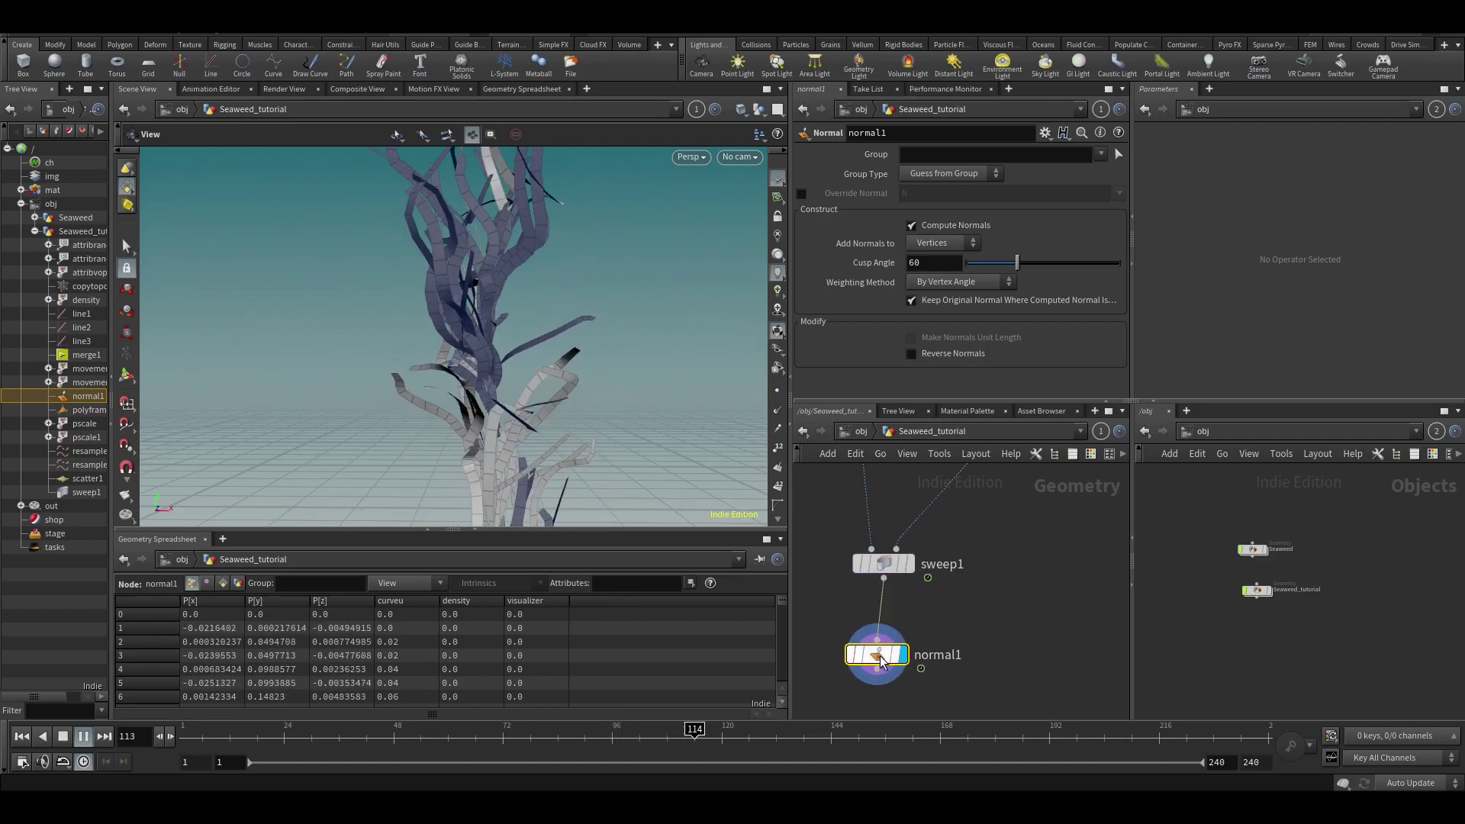
# Check the seaweed from another angle and save the scene
pyautogui.moveTo(519, 366); pyautogui.dragTo(438, 372)
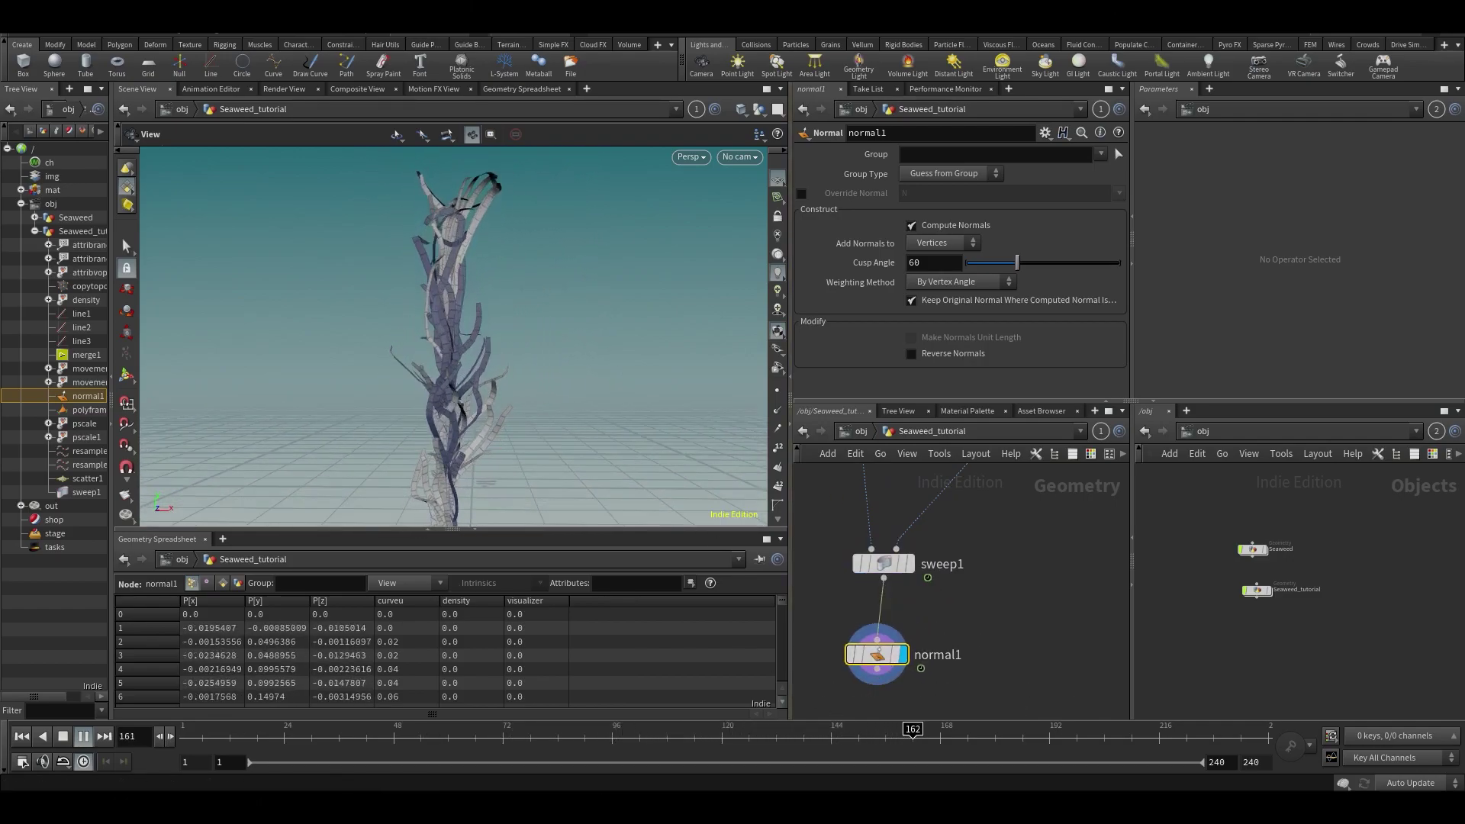
pyautogui.hotkey('ctrl', 's')
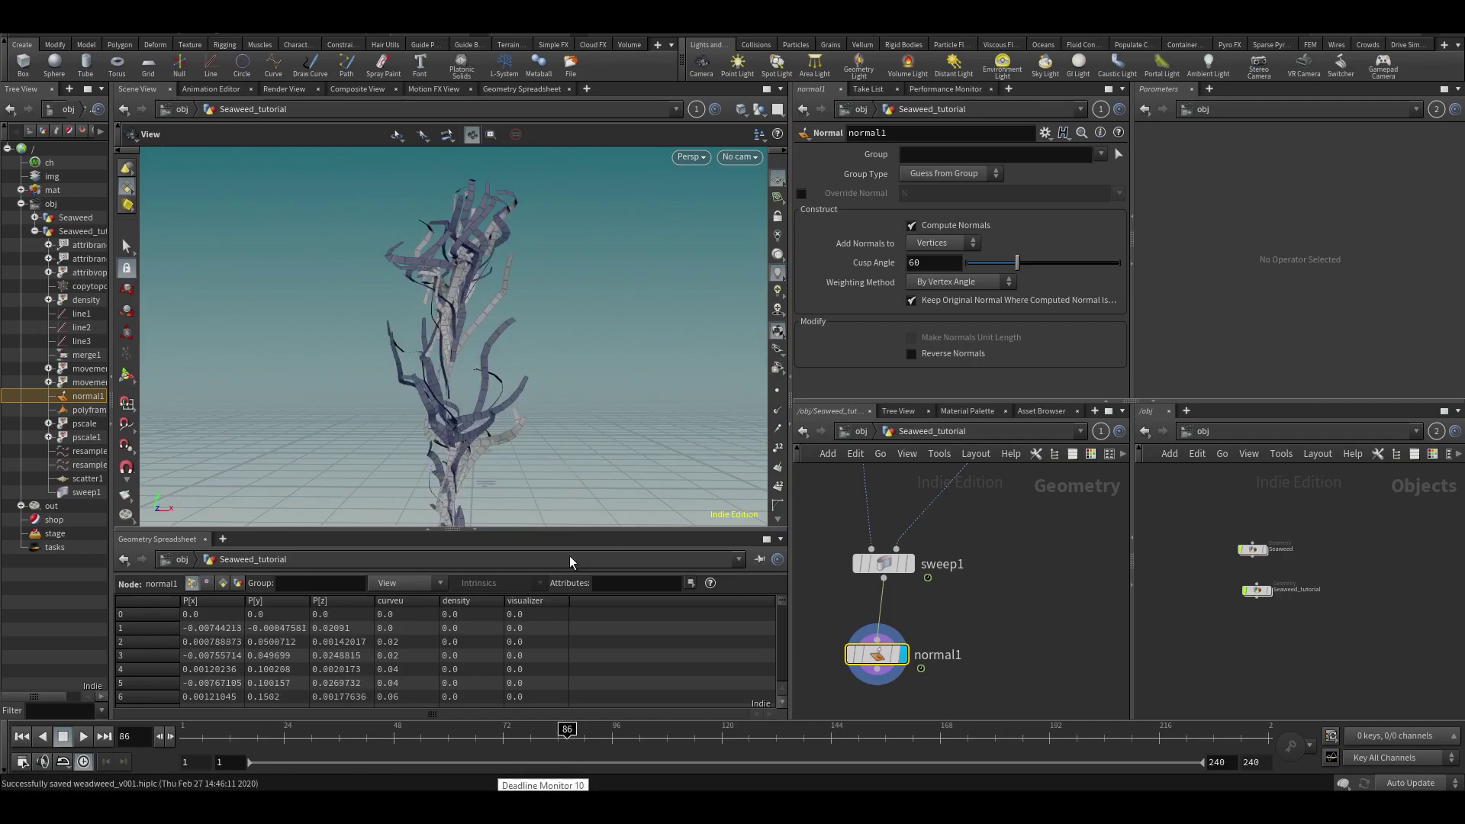
# Play the animation and review the whole seaweed plant in a maximized viewport
pyautogui.moveTo(506, 457)
pyautogui.mouseDown()
pyautogui.moveTo(656, 476)
pyautogui.moveTo(696, 441)
pyautogui.moveTo(473, 421)
pyautogui.moveTo(517, 441)
pyautogui.mouseUp()
pyautogui.press('Up')
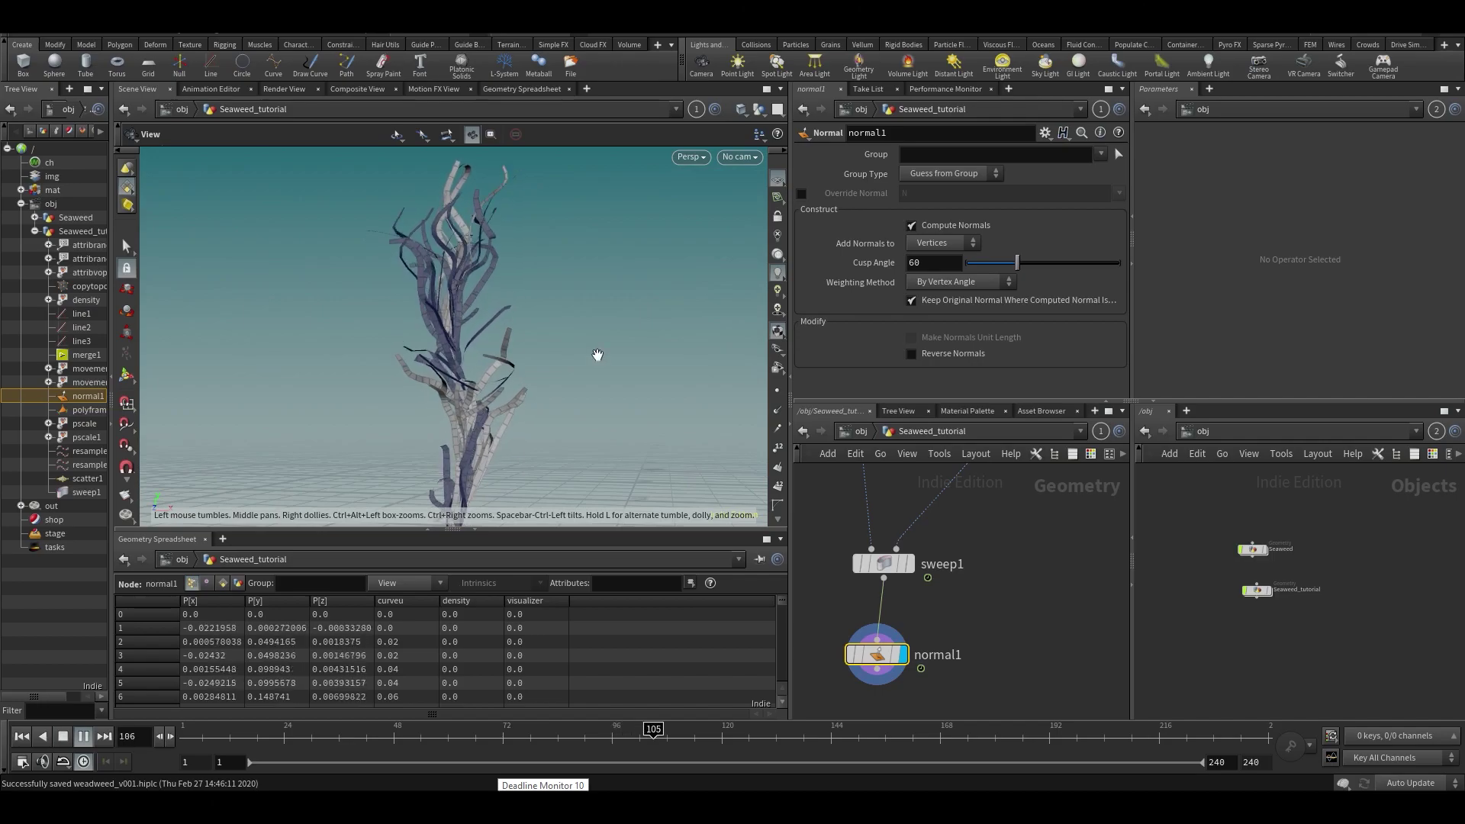
pyautogui.hotkey('ctrl', 'b')
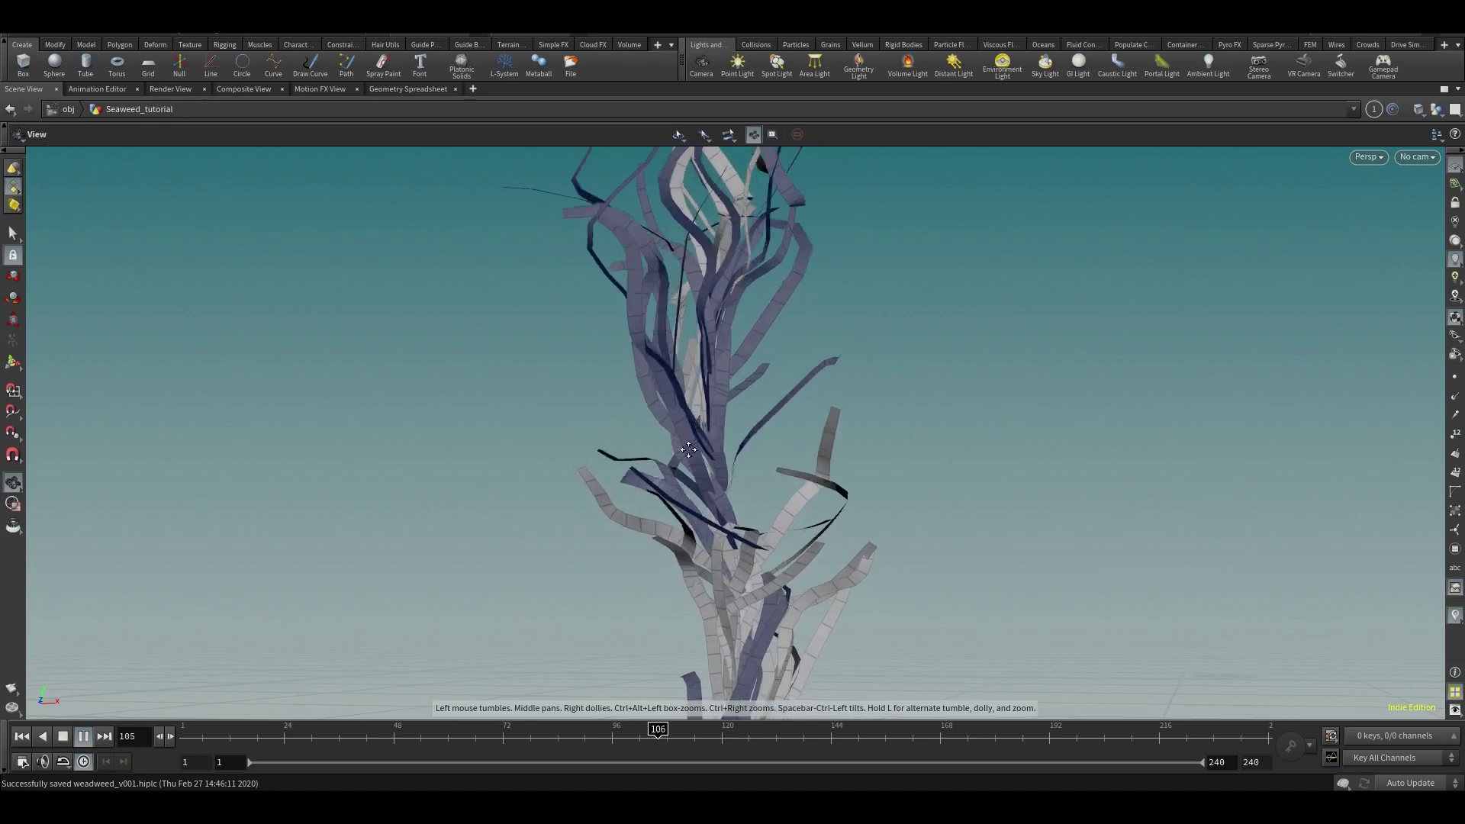
pyautogui.scroll(-3, 650, 427)
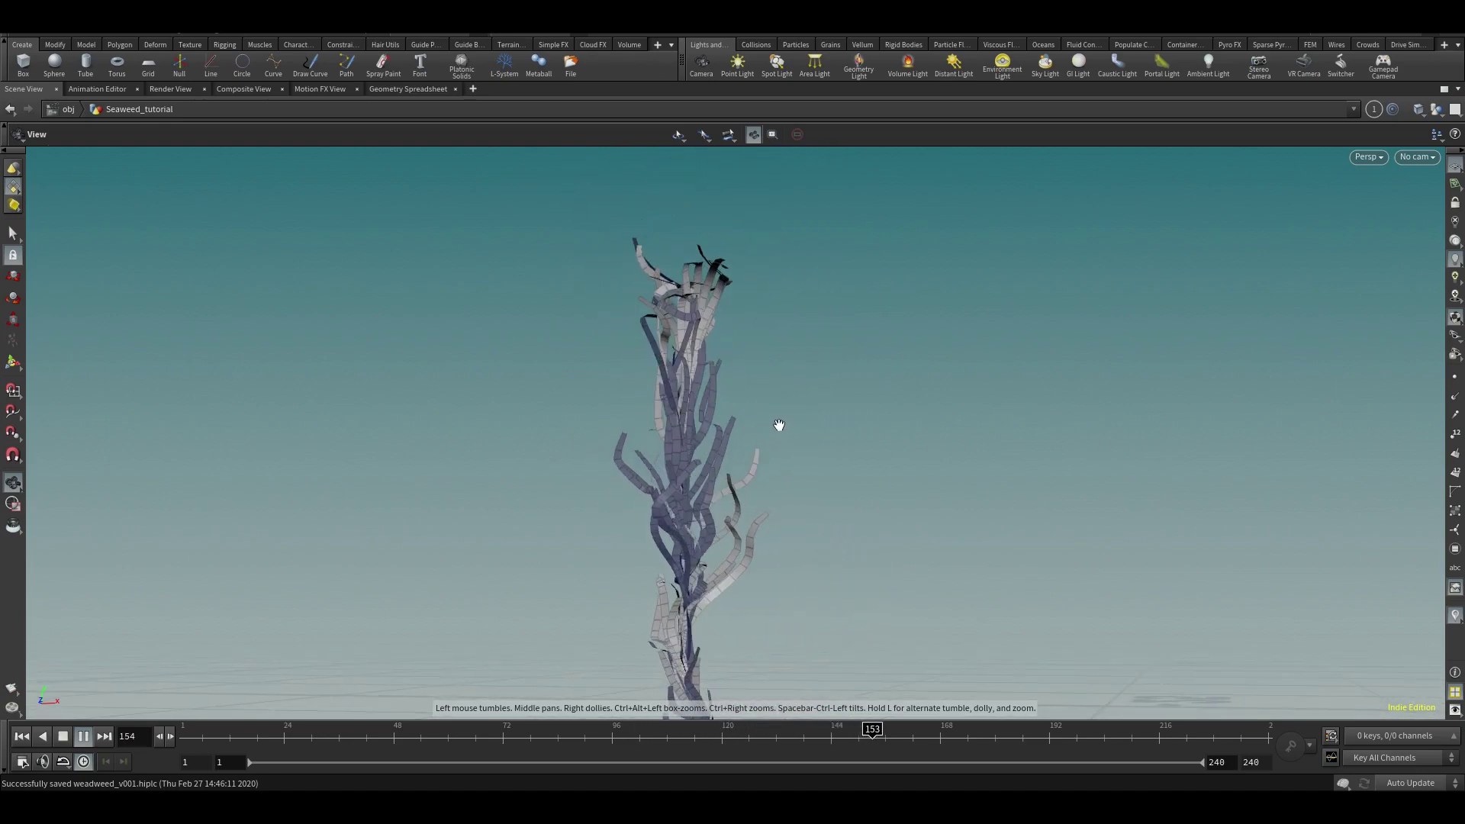